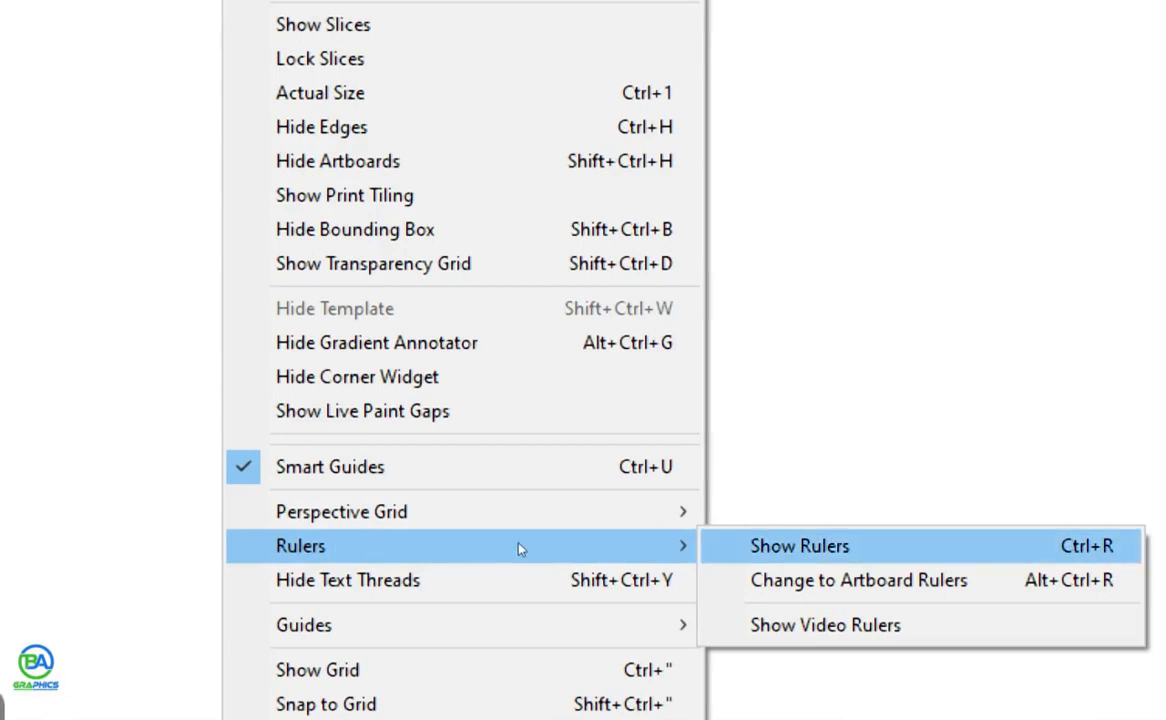
Show the rulers and add one horizontal and one vertical guide on the artboard
left_click(621, 551)
key("super+minus")
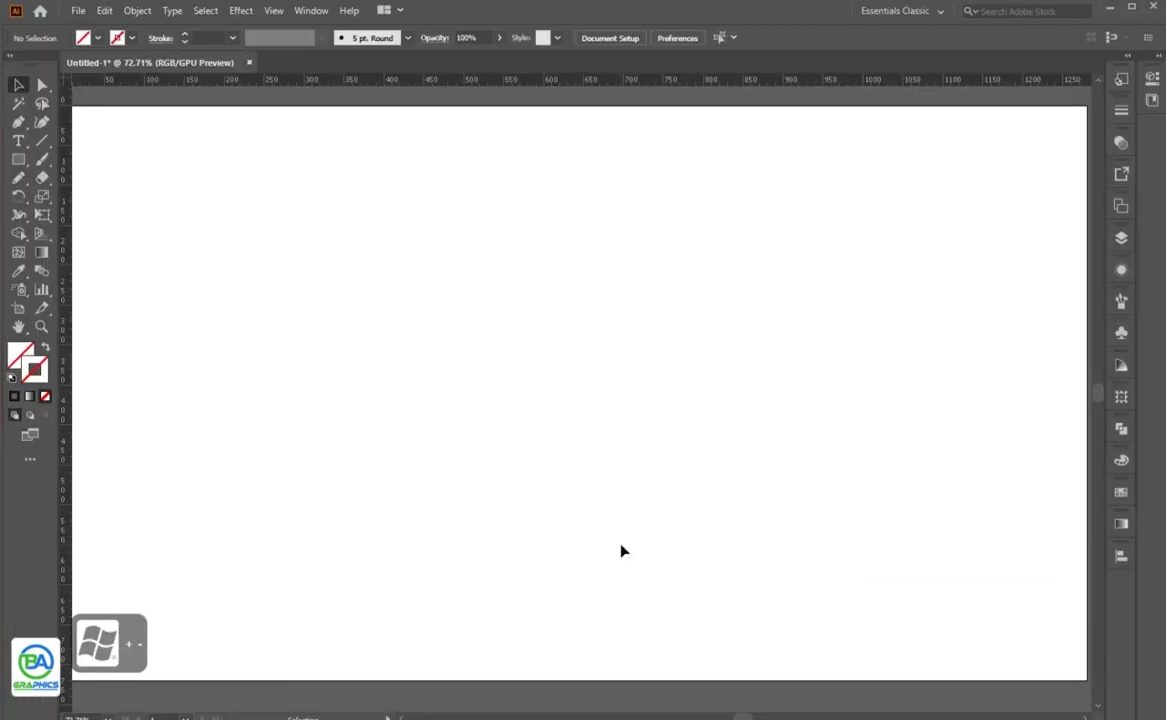
left_click_drag(540, 79, 547, 273)
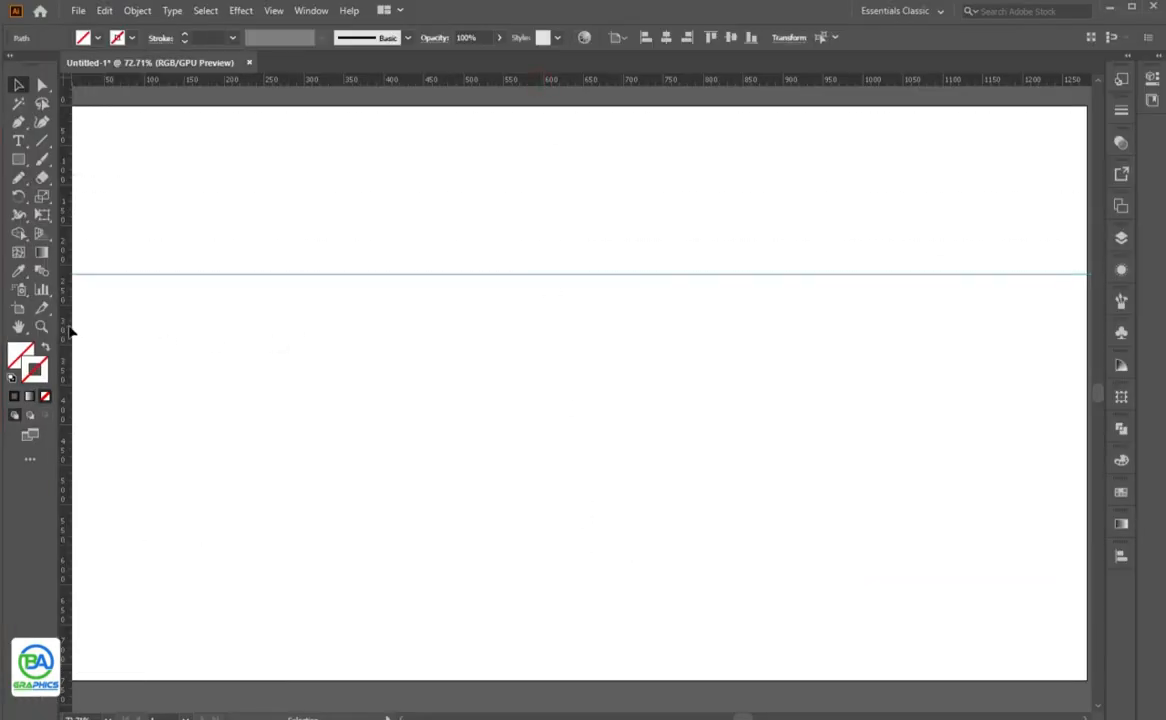
left_click_drag(65, 330, 299, 367)
Bring up the Align options and set alignment to Align to Artboard
left_click(311, 10)
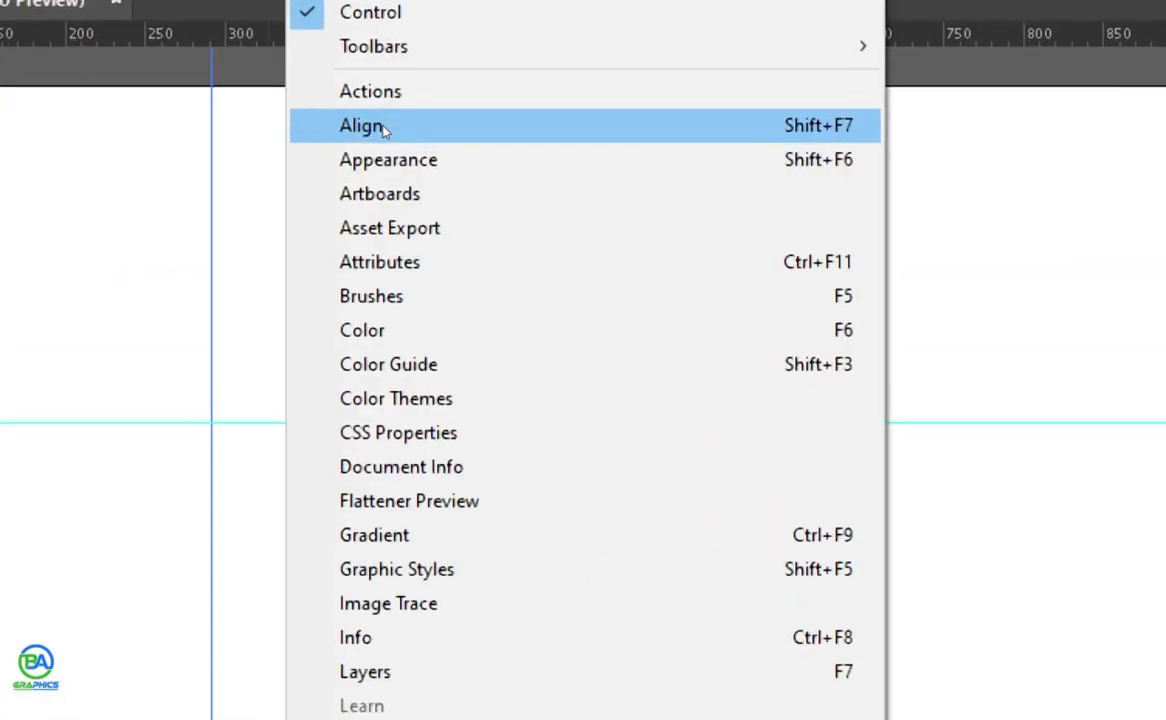
left_click(381, 127)
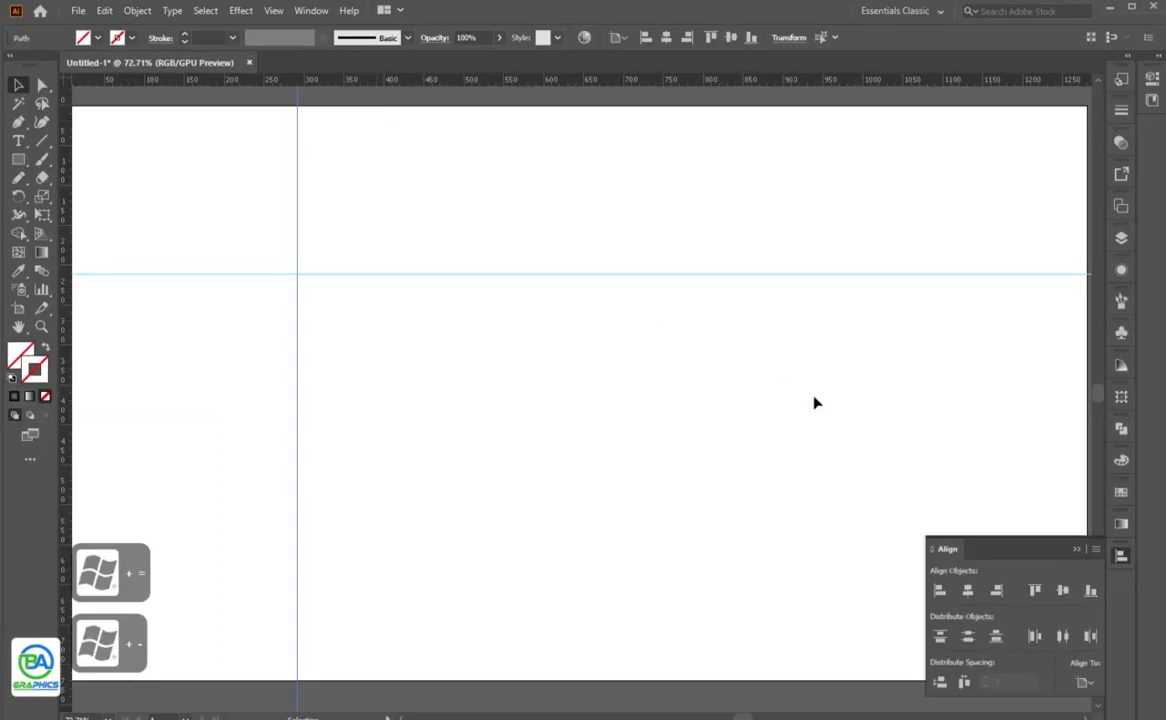
left_click_drag(1002, 546, 935, 348)
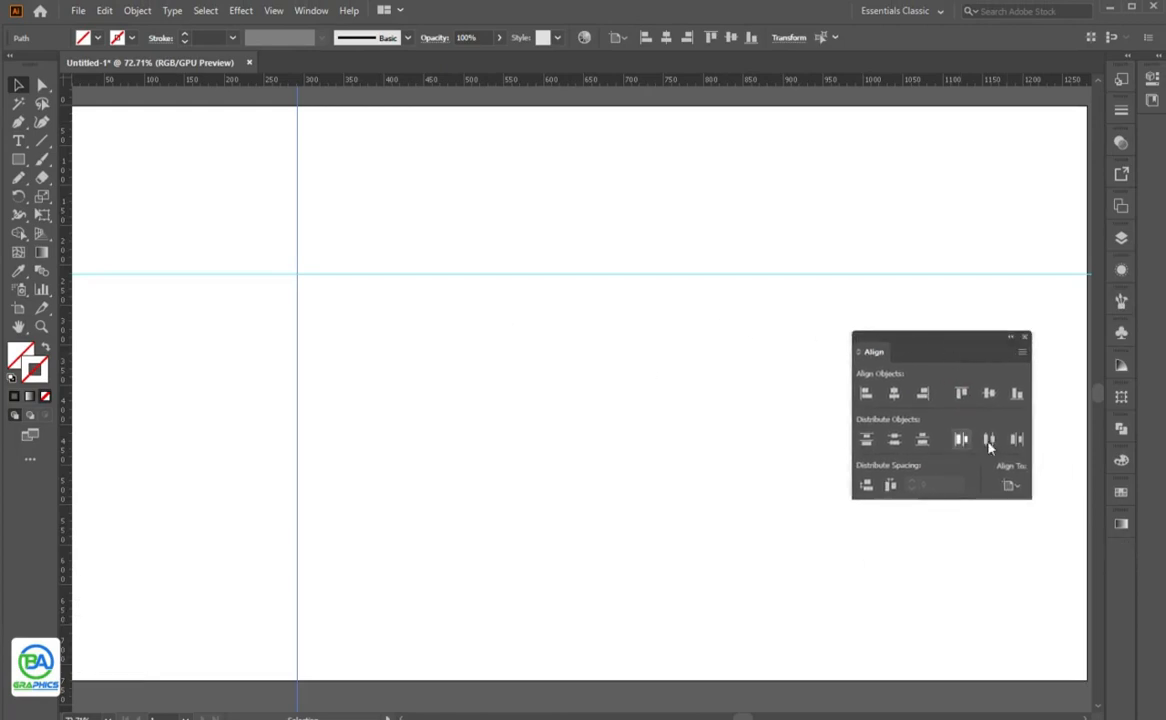
left_click(1011, 485)
key("super+equal")
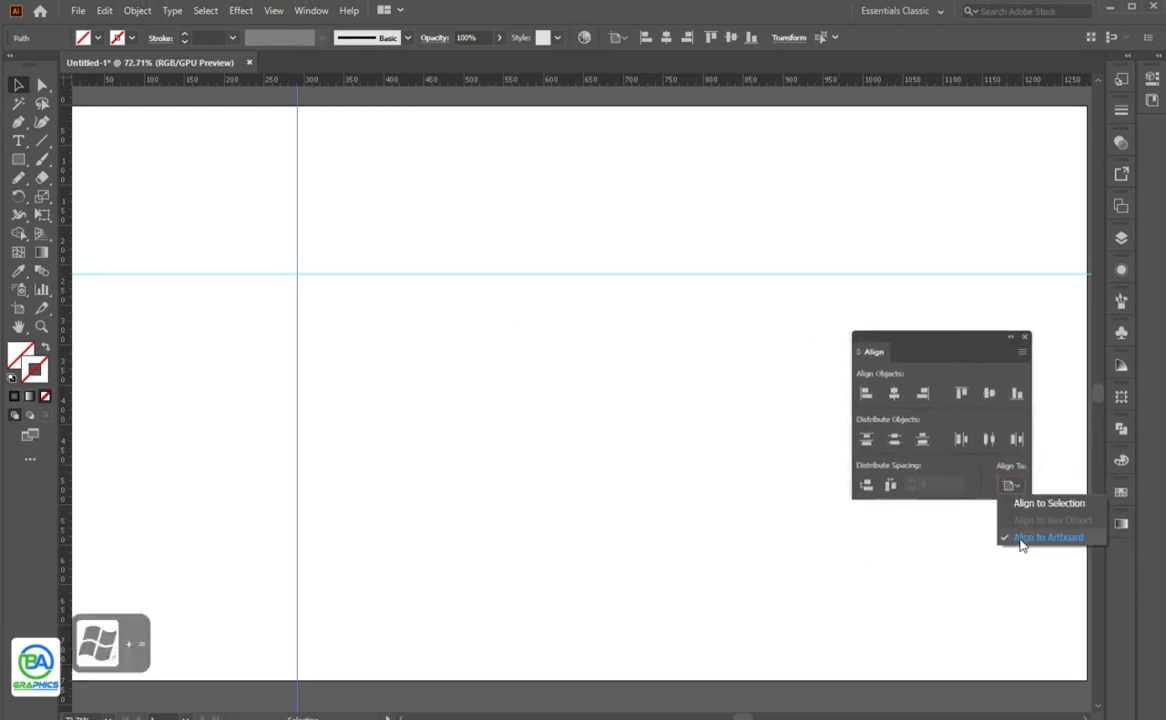
left_click(1021, 541)
key("super+minus")
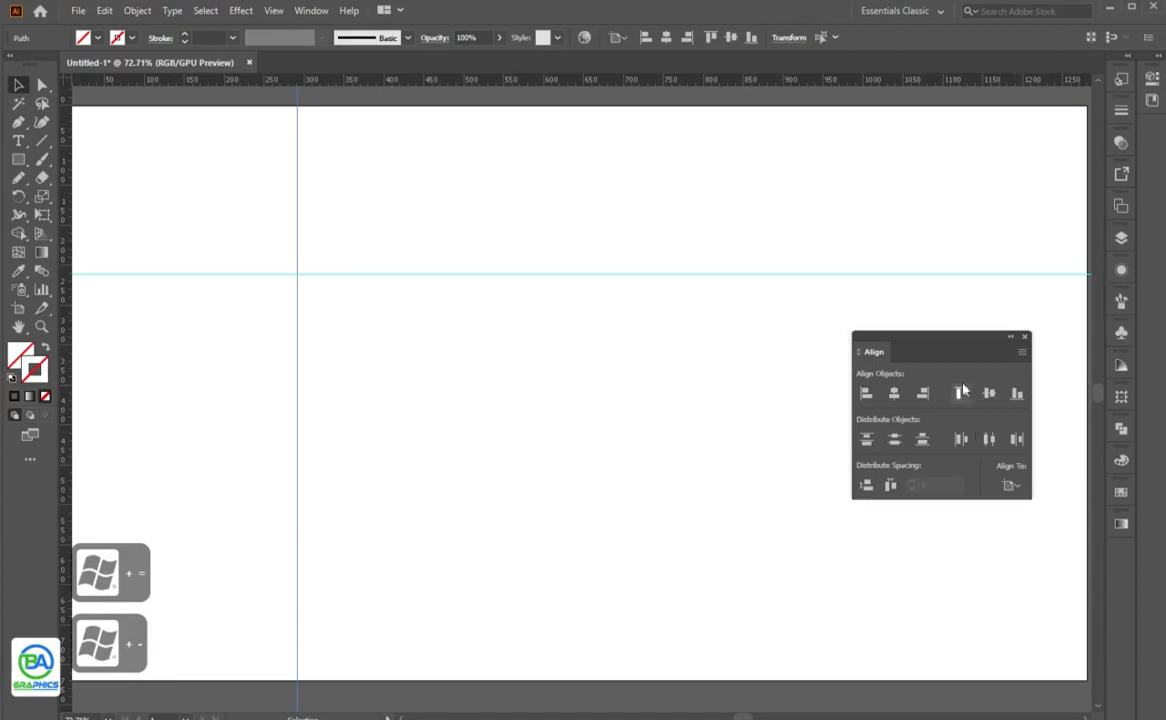
Centre the vertical guide horizontally and the horizontal guide vertically on the artboard
left_click_drag(940, 346, 950, 361)
left_click(906, 410)
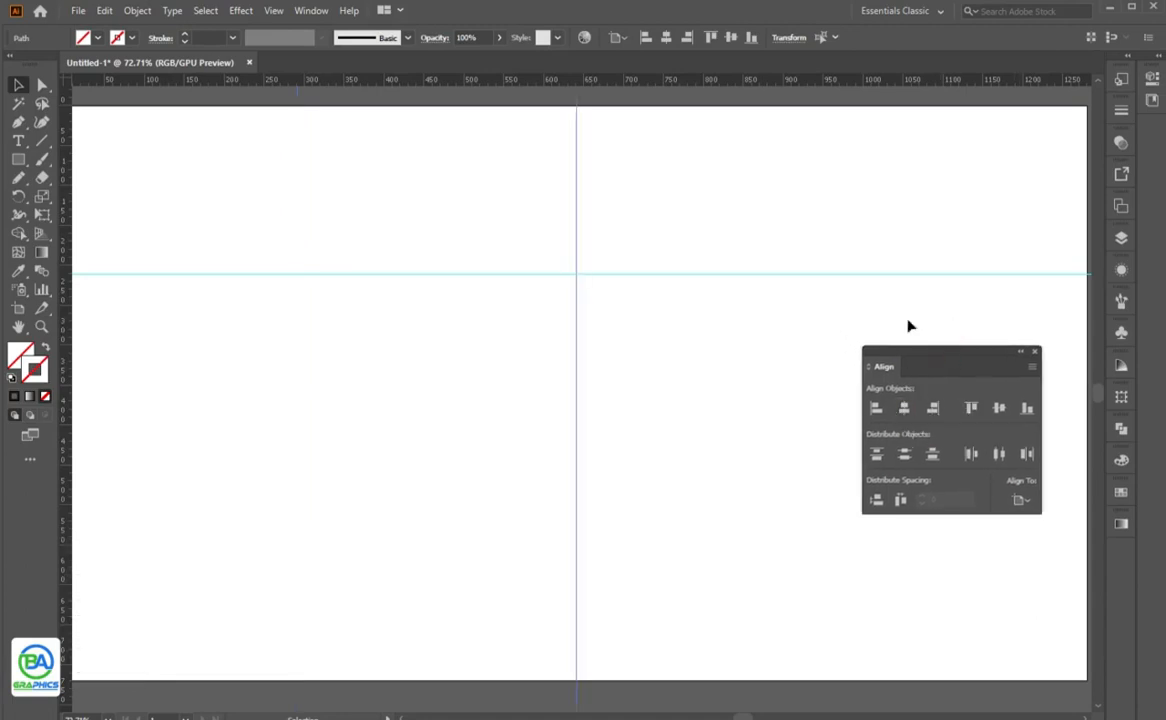
left_click(906, 295)
left_click(998, 408)
left_click_drag(970, 354, 1017, 551)
left_click(708, 330)
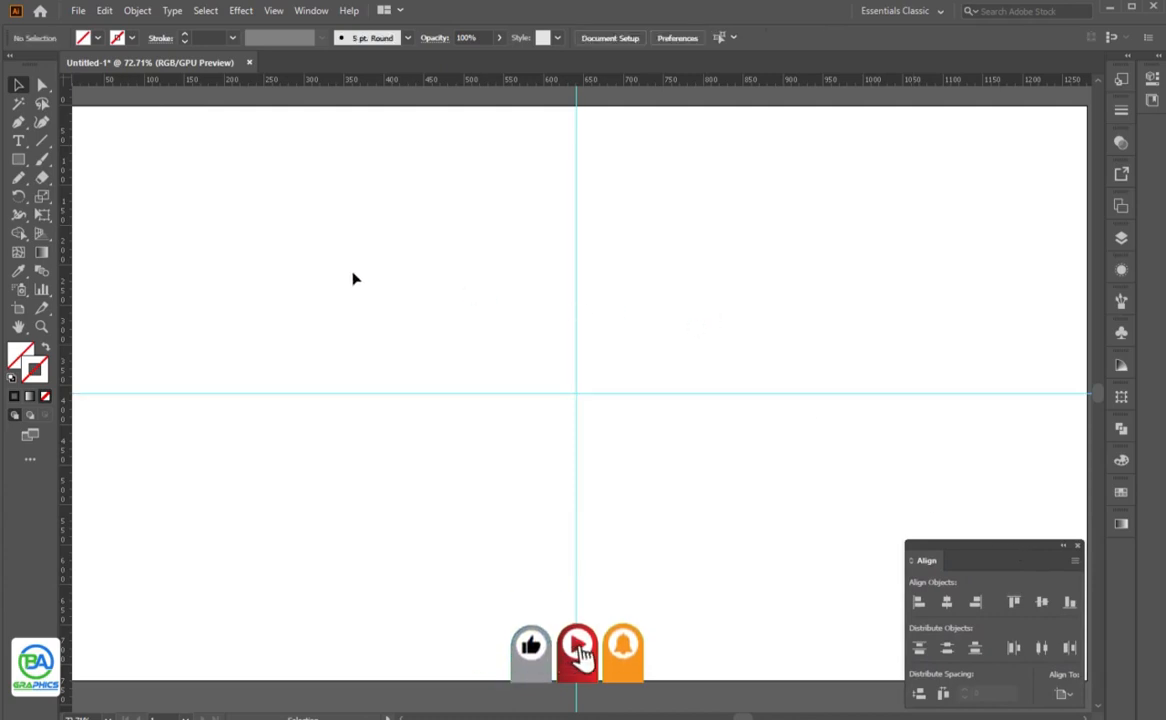
Create a polygon with a 300 px radius and 6 sides at the intersection of the guides
left_click(18, 159)
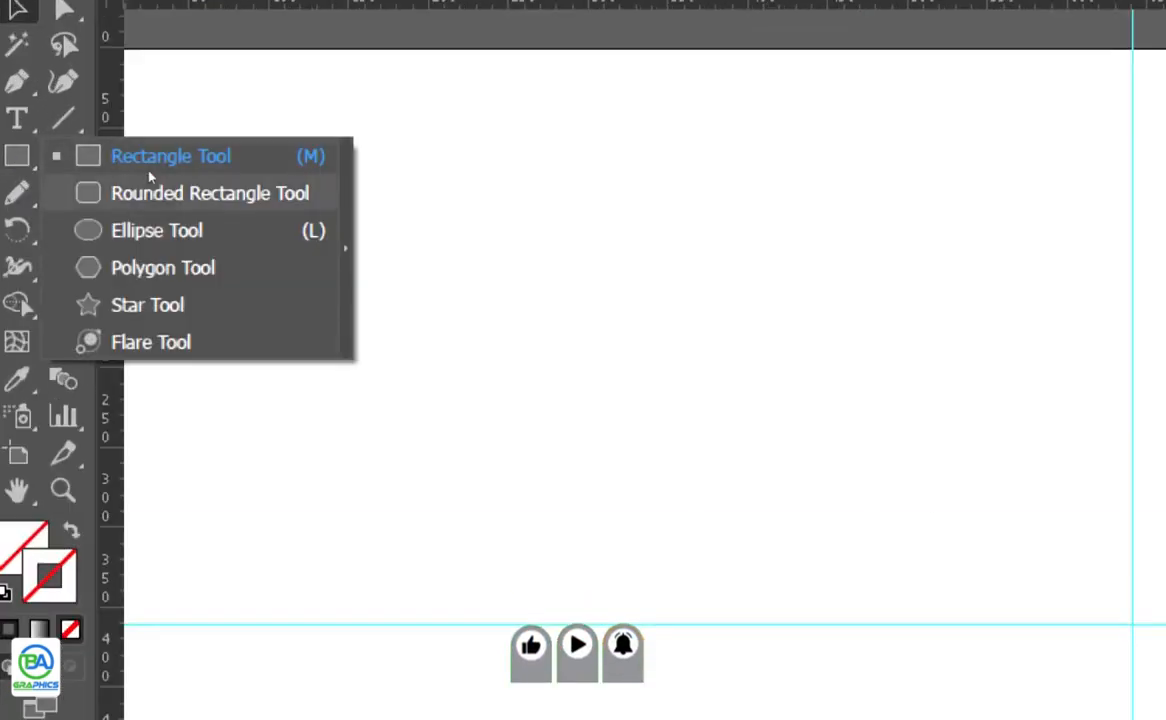
left_click(146, 222)
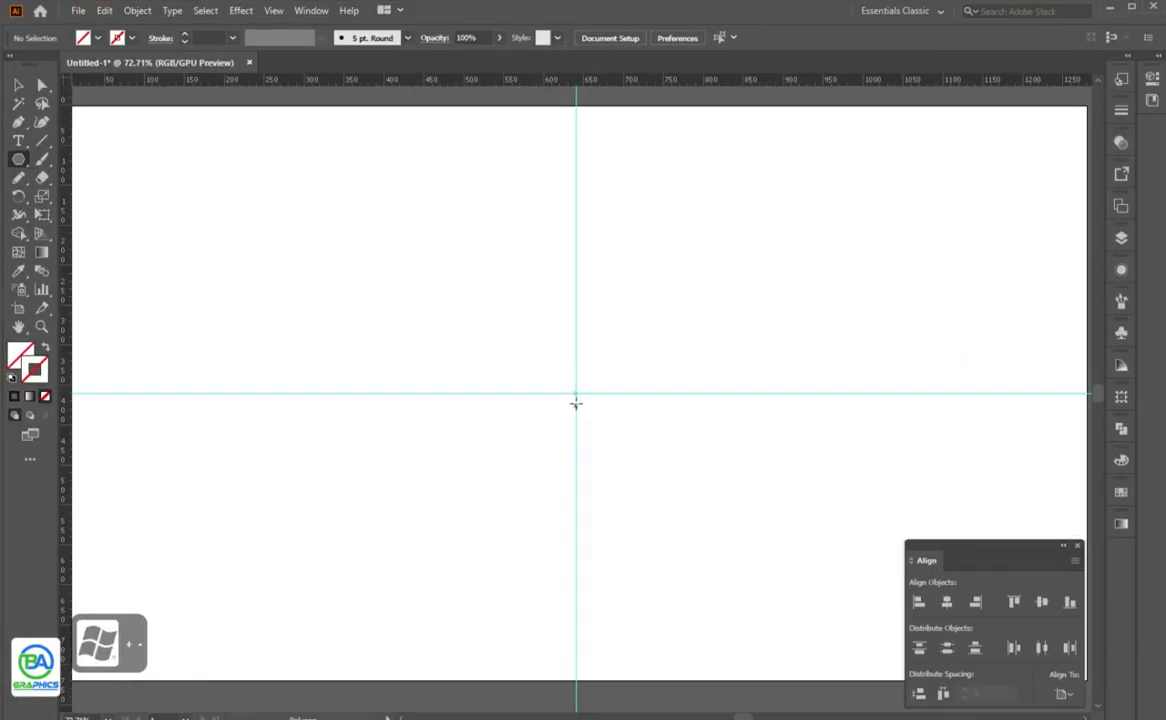
left_click(576, 395)
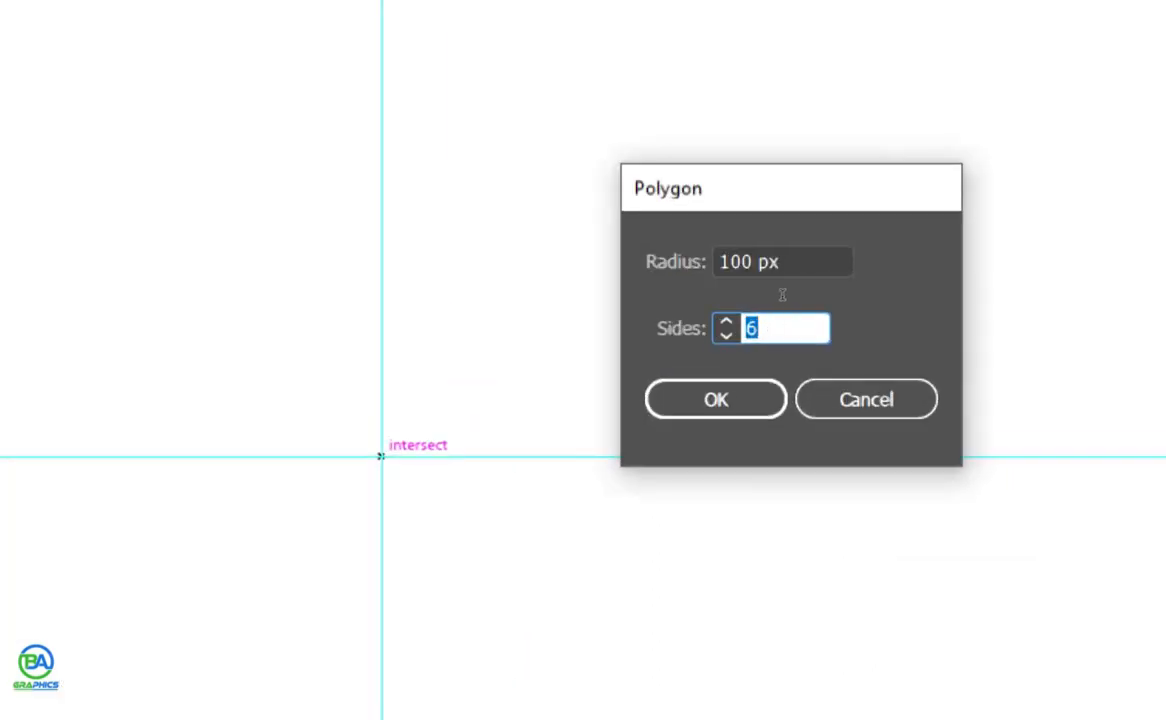
key("shift+Tab")
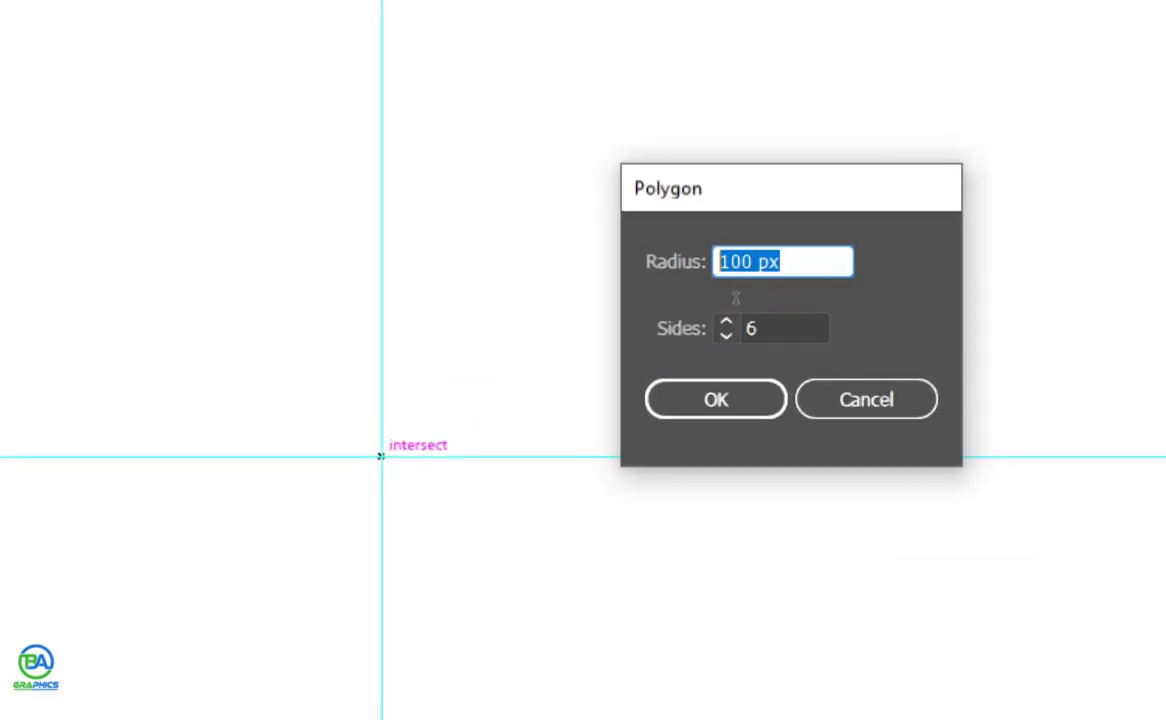
type("300")
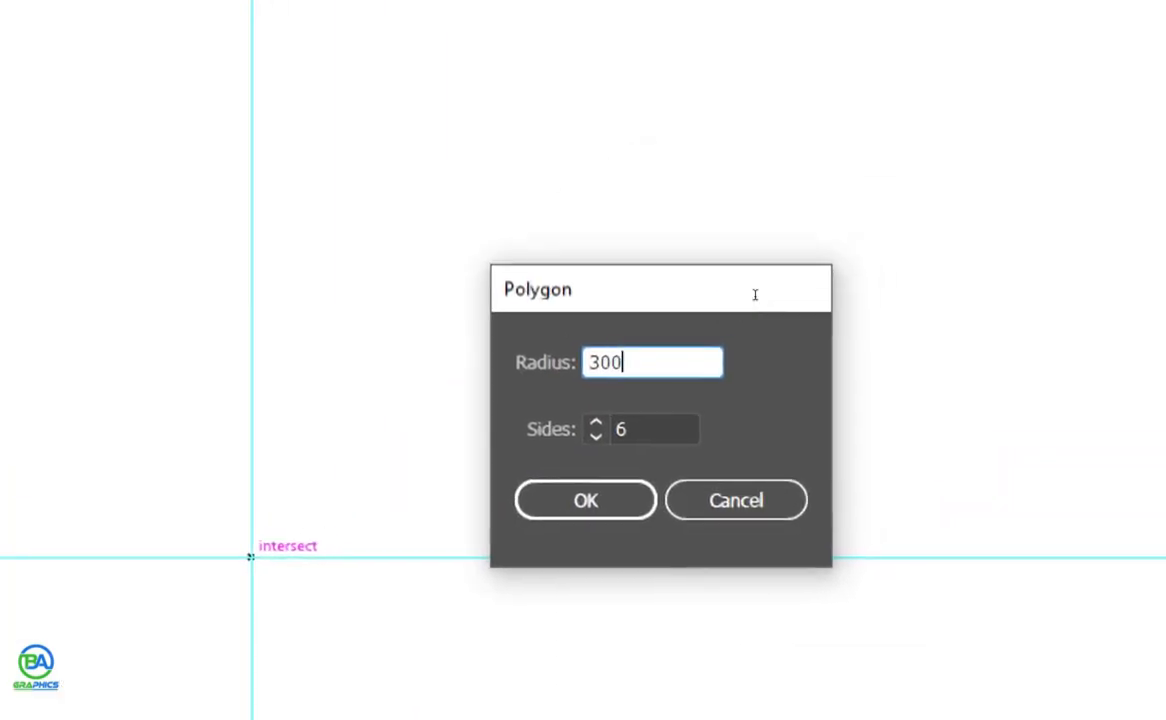
key("Tab")
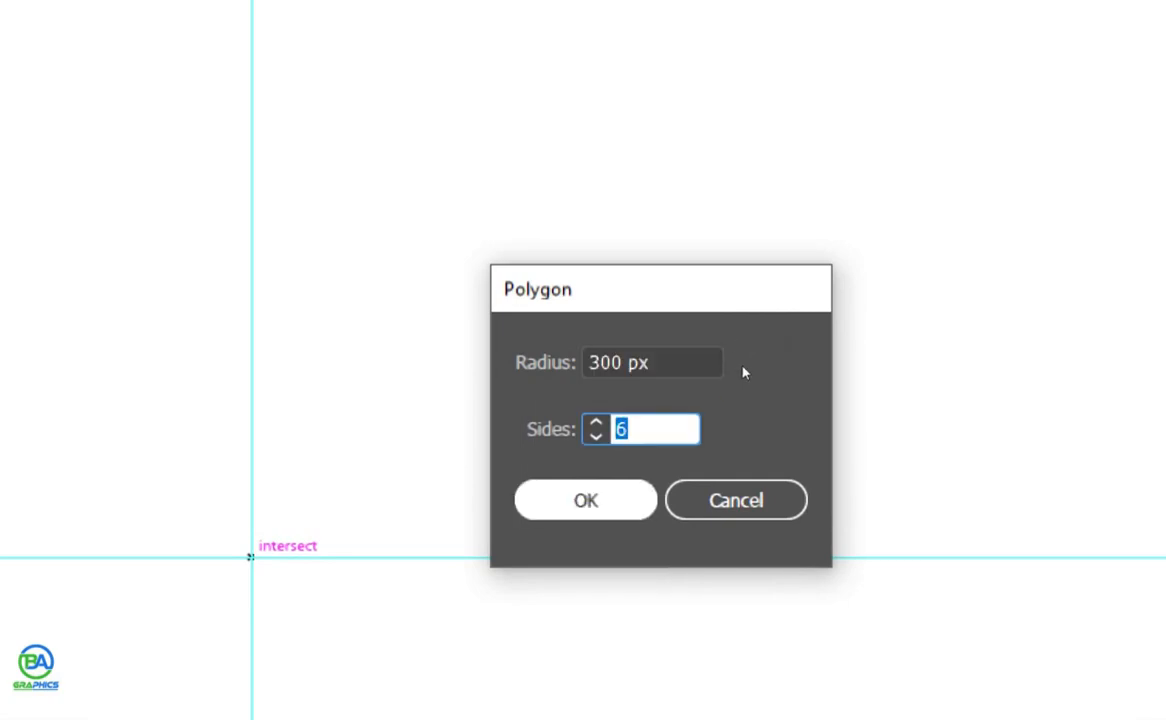
key("Return")
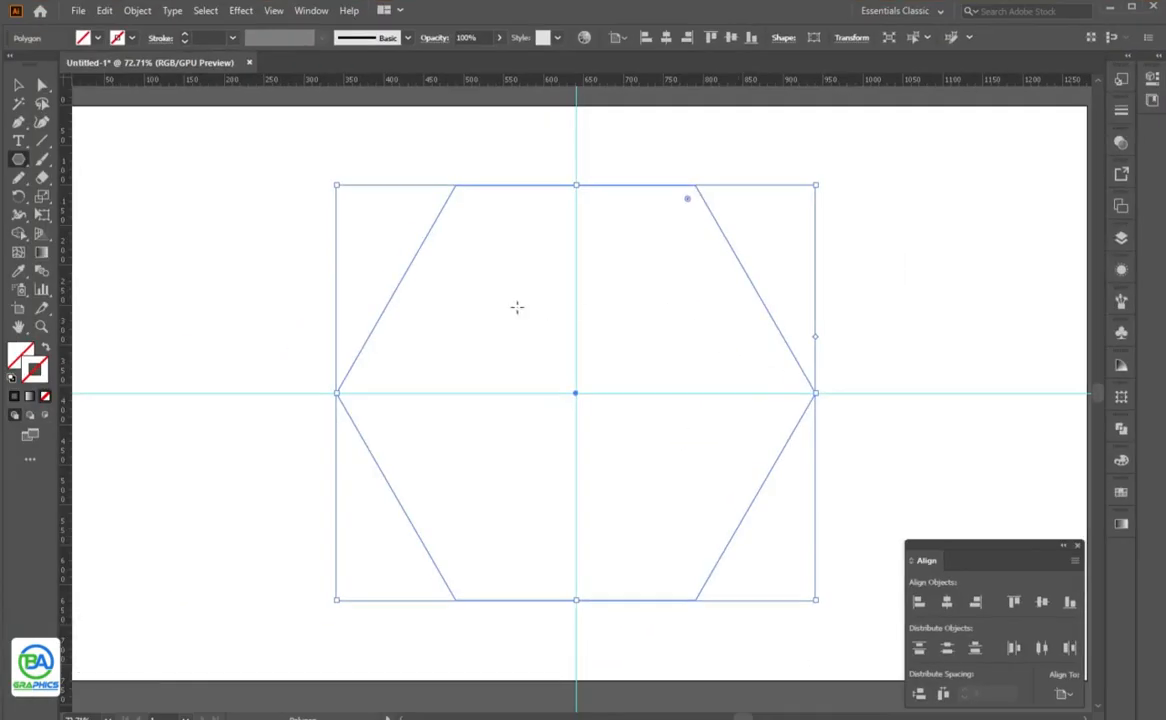
Rotate the large hexagon so that a corner points straight up, and give it a solid black 1 pt stroke
key("v")
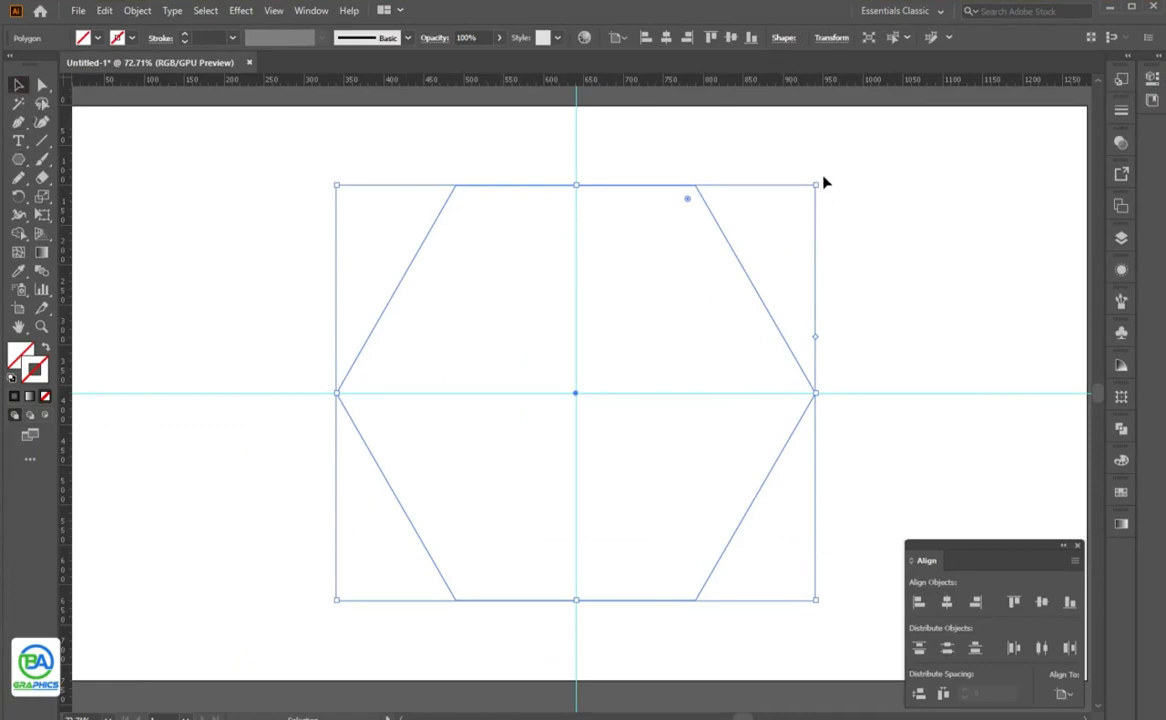
left_click_drag(818, 179, 748, 563)
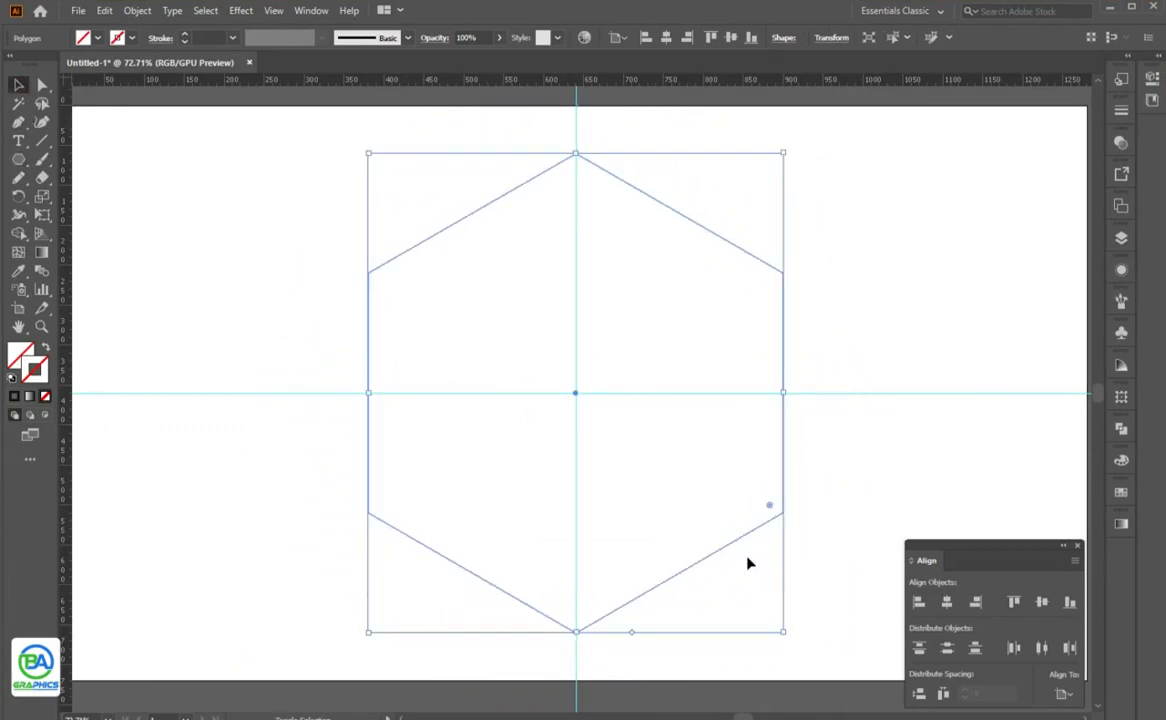
left_click_drag(981, 545, 1118, 553)
left_click(651, 352)
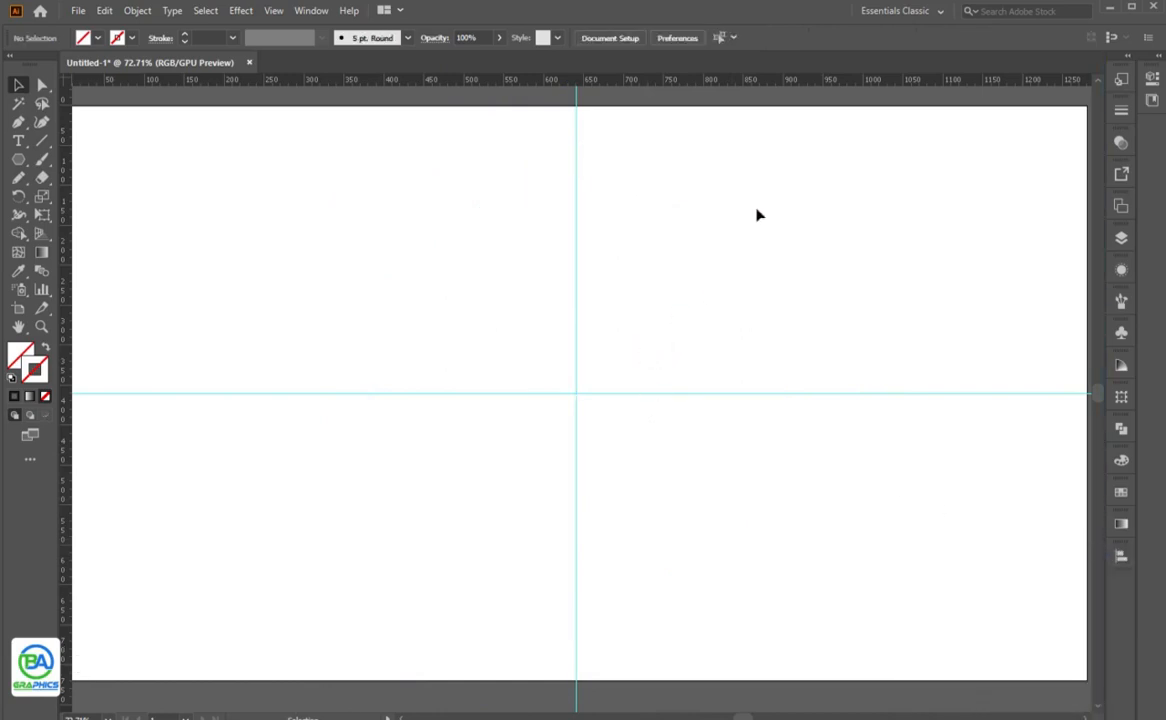
left_click_drag(783, 164, 597, 292)
left_click(14, 397)
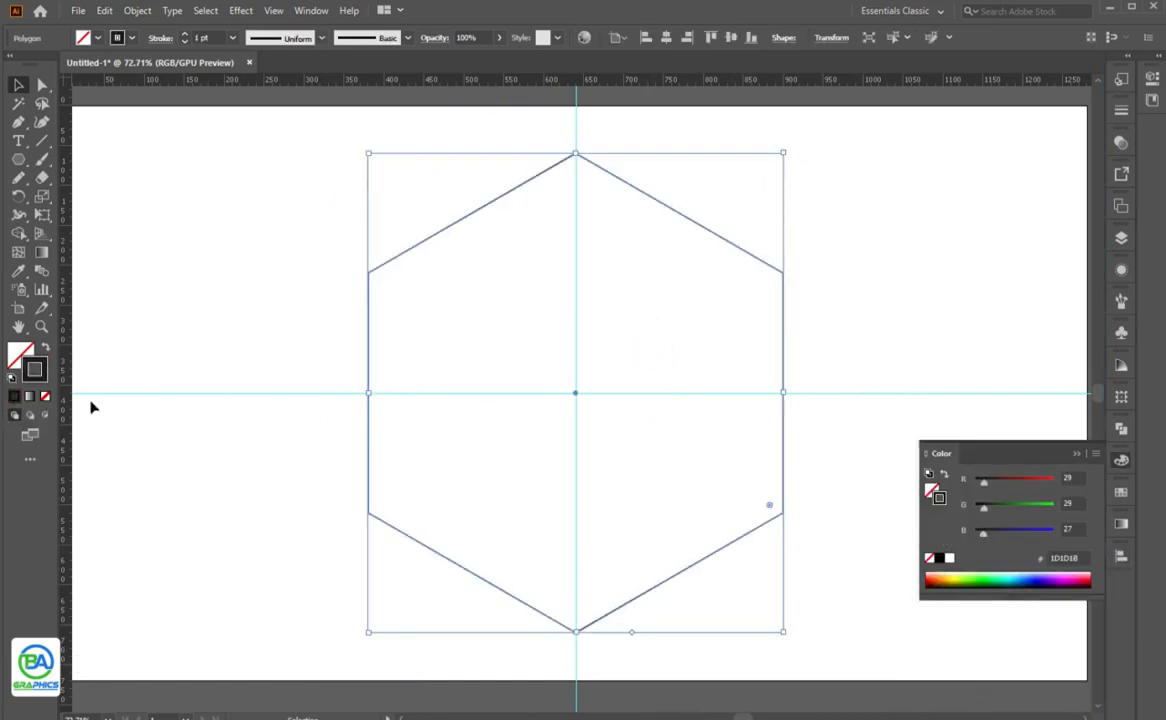
left_click(910, 344)
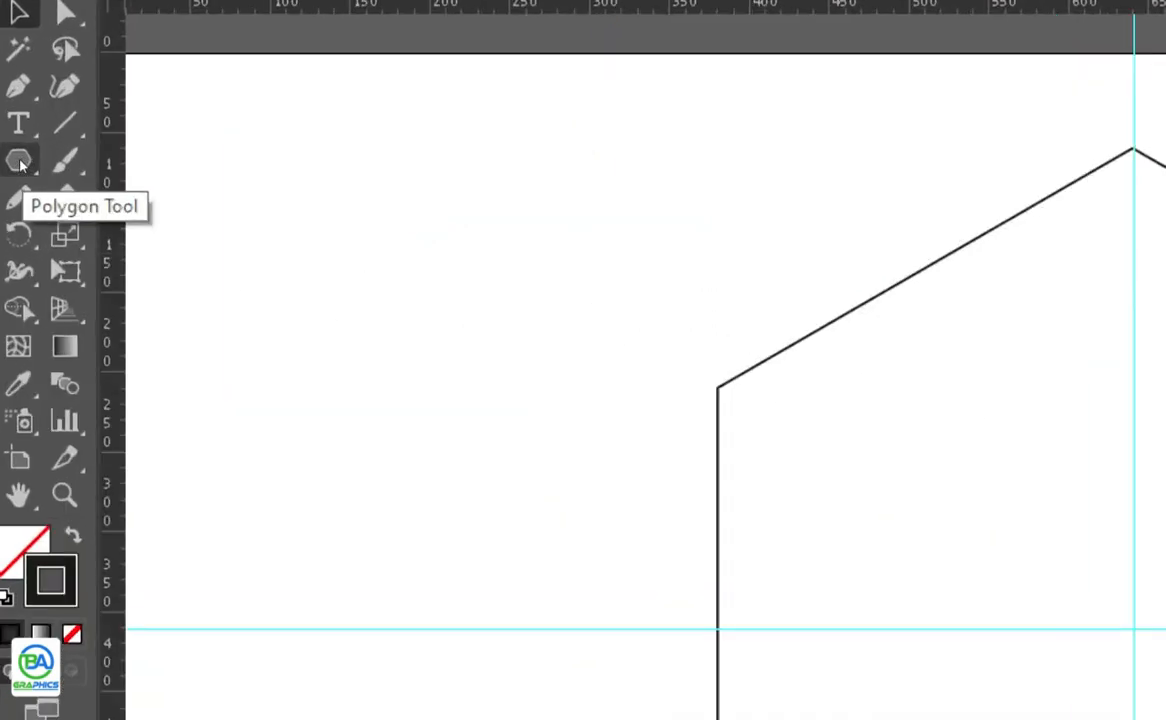
Create a second polygon with a 100 px radius and 6 sides inside the large hexagon
left_click(19, 162)
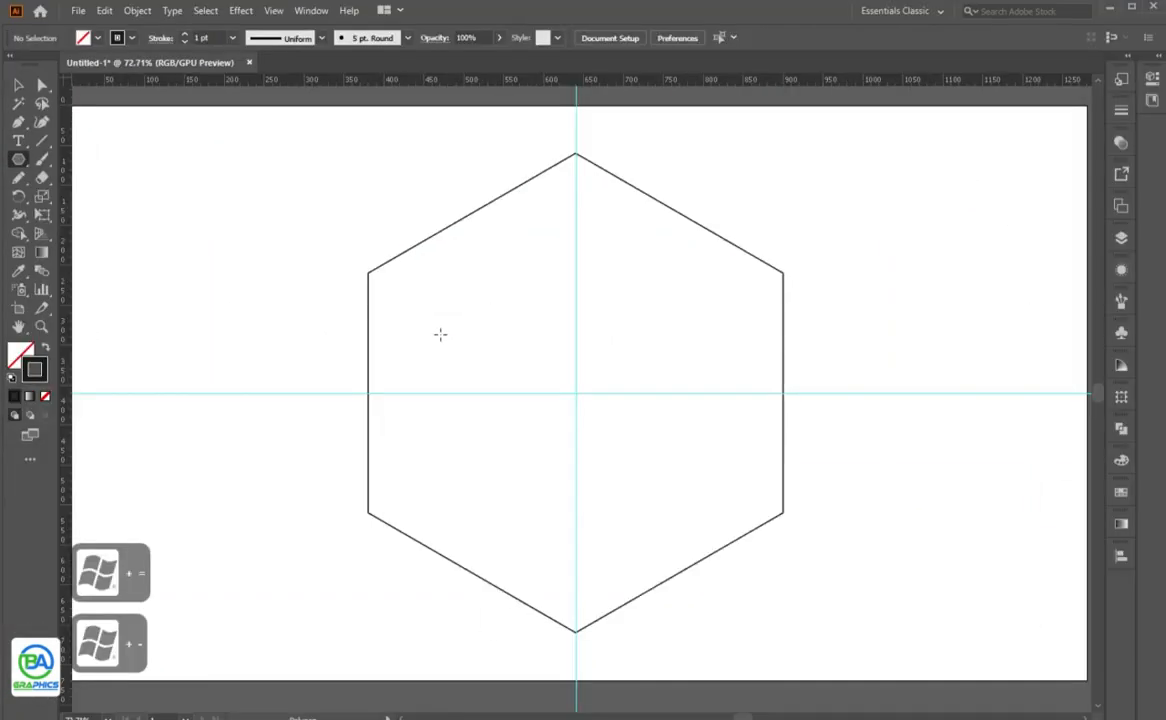
left_click(440, 334)
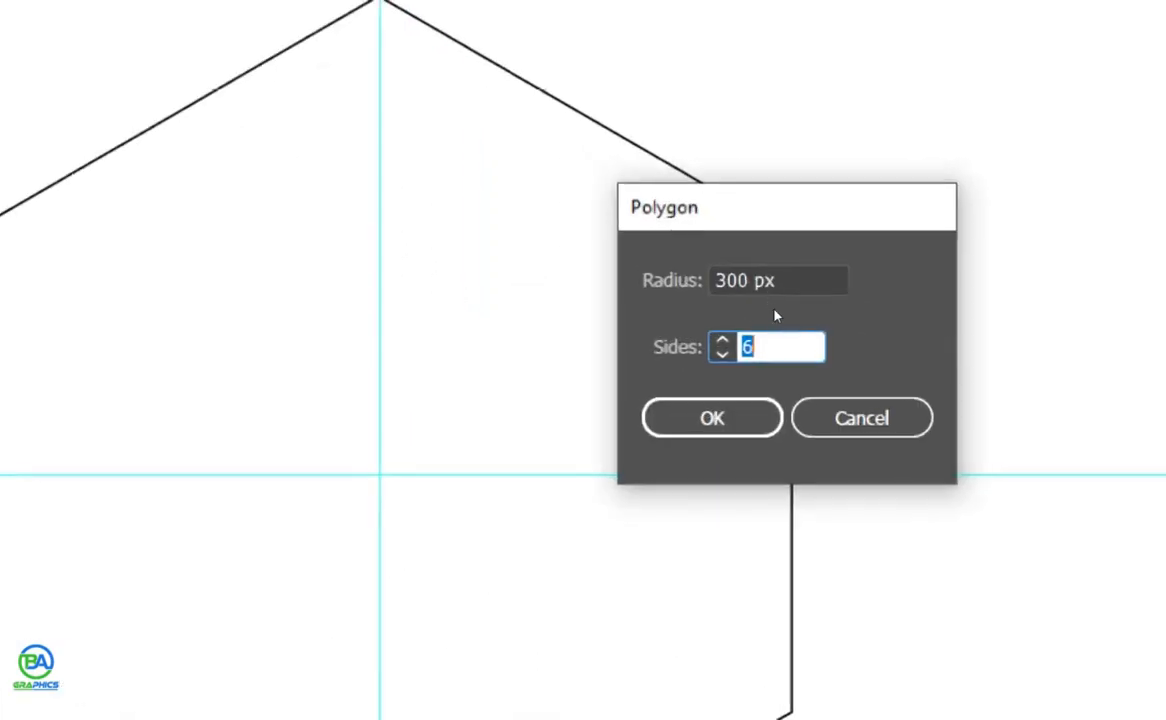
left_click_drag(778, 299, 750, 305)
type("100")
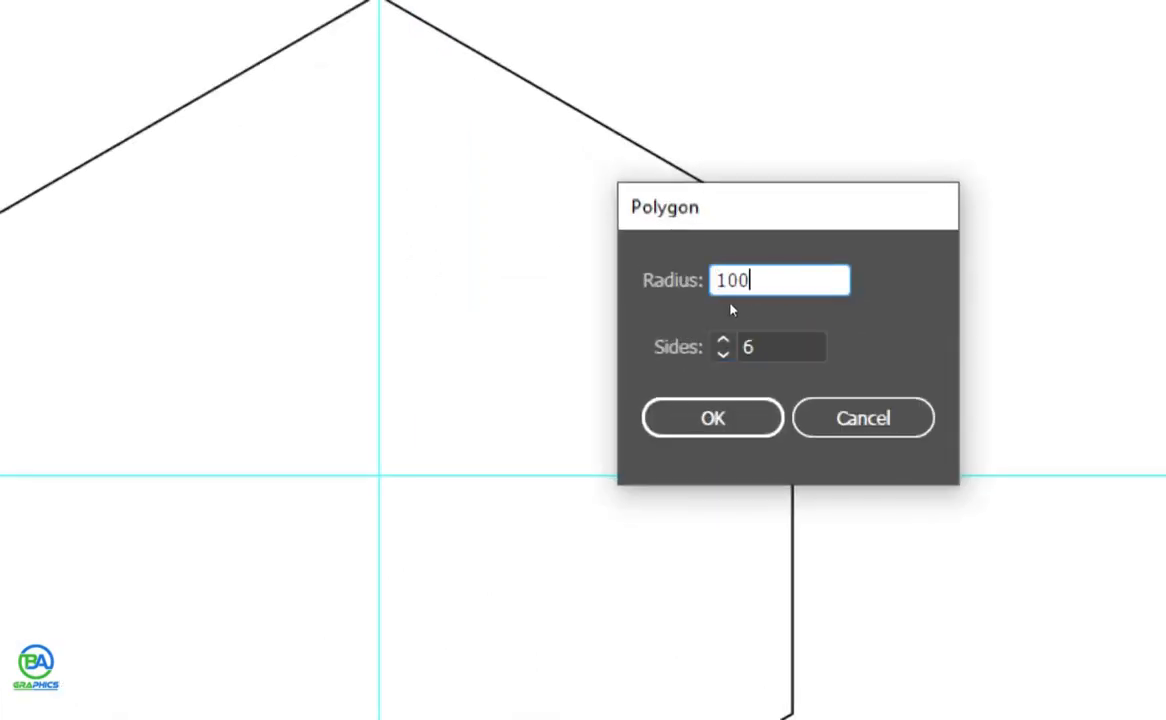
key("Tab")
left_click(744, 368)
key("Return")
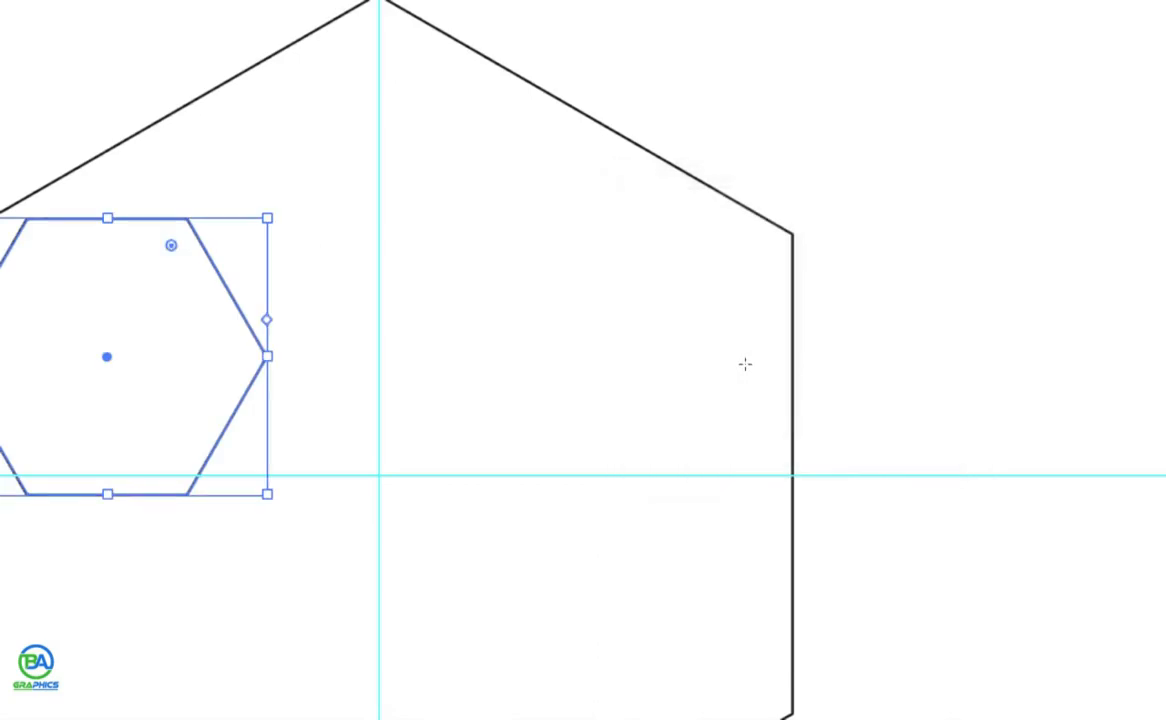
Rotate the small hexagon so that a corner points up and move its centre onto the guide intersection
key("v")
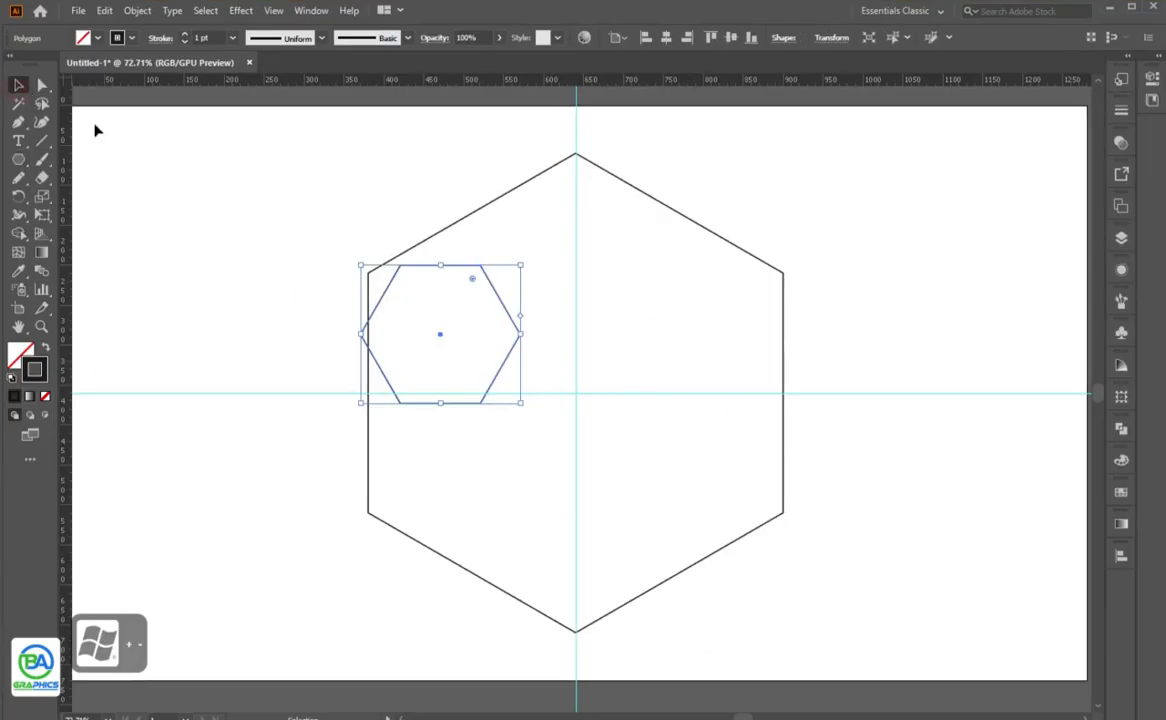
left_click_drag(521, 260, 510, 370)
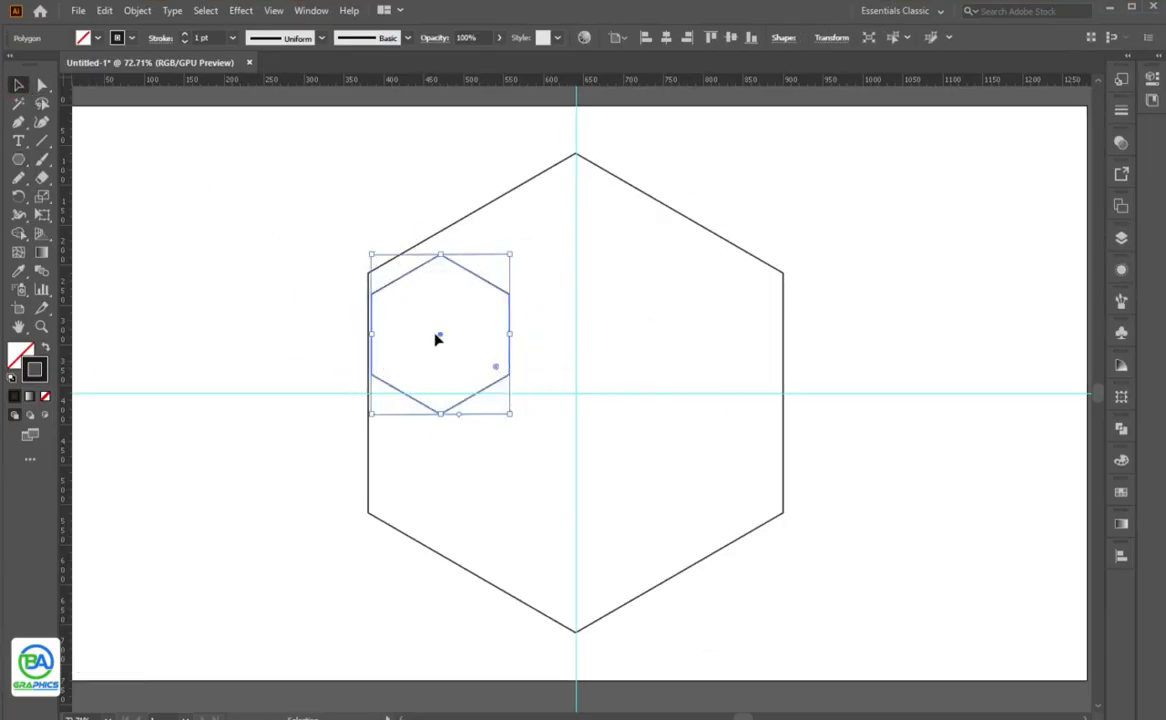
left_click_drag(436, 340, 586, 398)
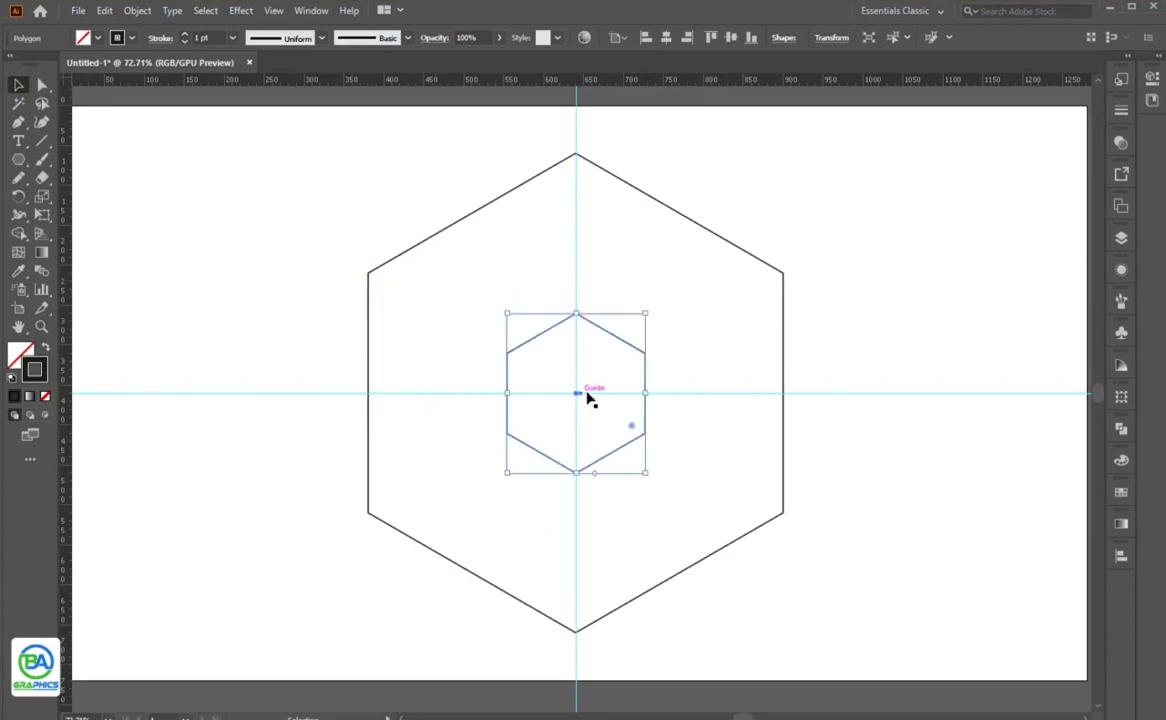
left_click(684, 339)
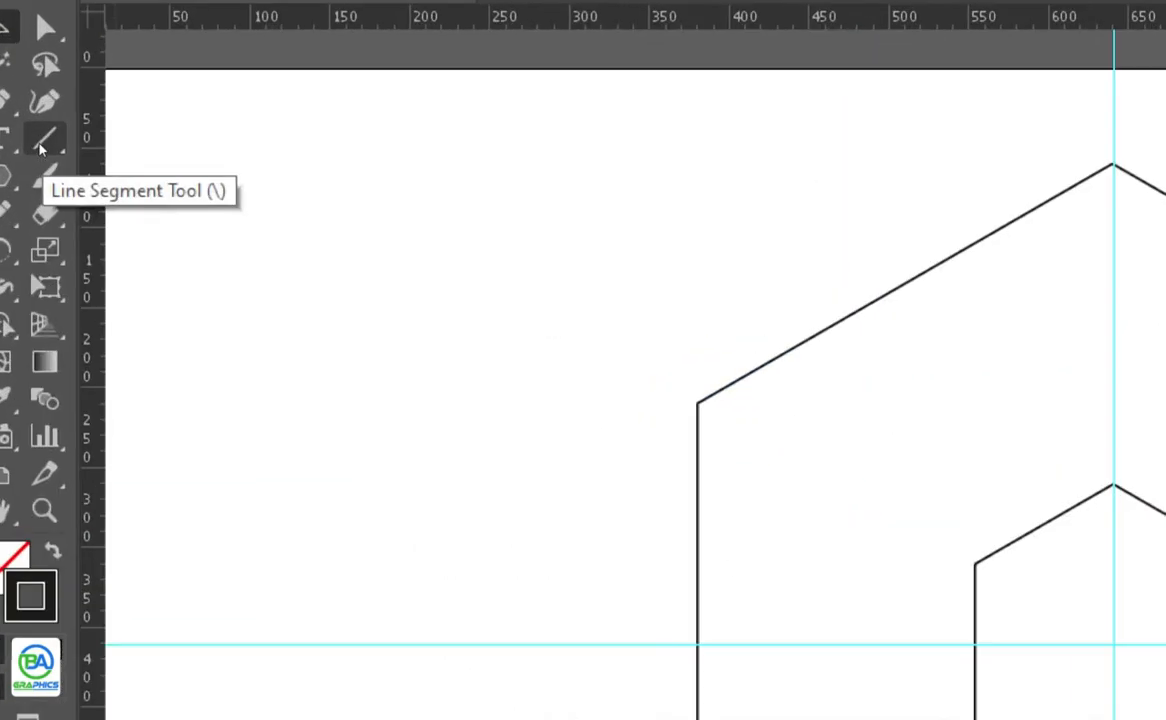
Draw a vertical line about as tall as the large hexagon on its left side and duplicate it into ten evenly spaced lines
left_click(42, 142)
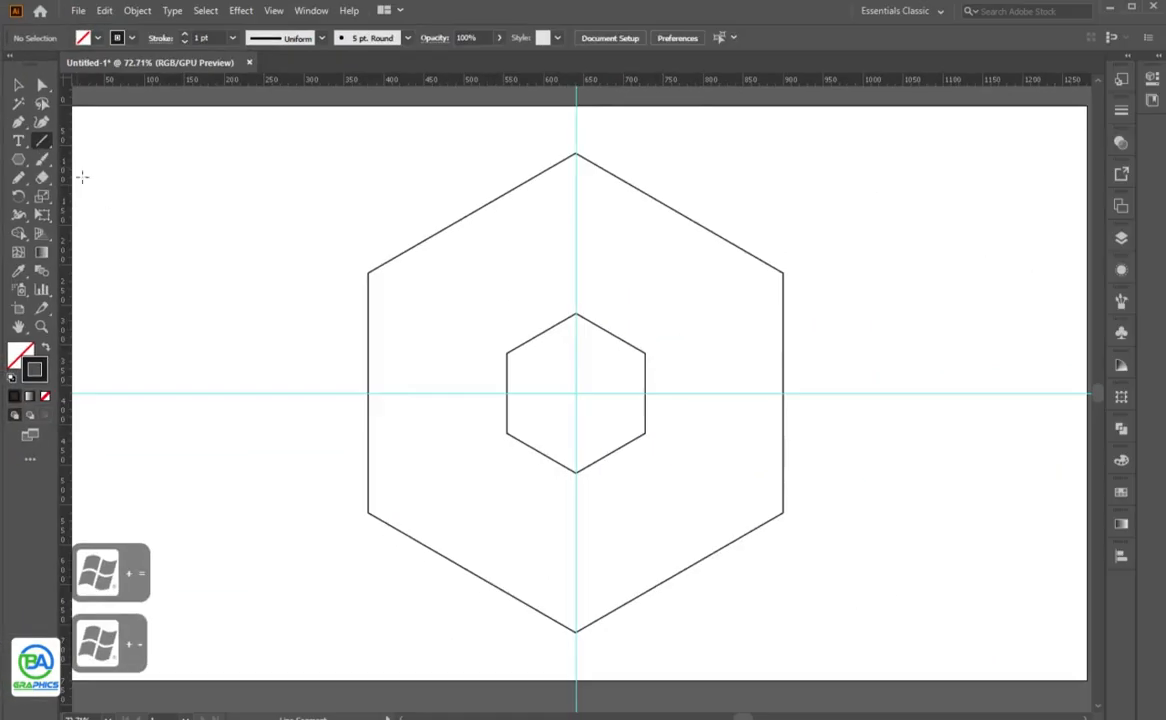
left_click_drag(118, 171, 133, 657)
left_click(19, 84)
left_click_drag(119, 408, 137, 364)
left_click_drag(173, 313, 122, 359)
left_click(248, 352)
left_click(286, 392)
Group the ten vertical lines
scroll(286, 392, "down", 1)
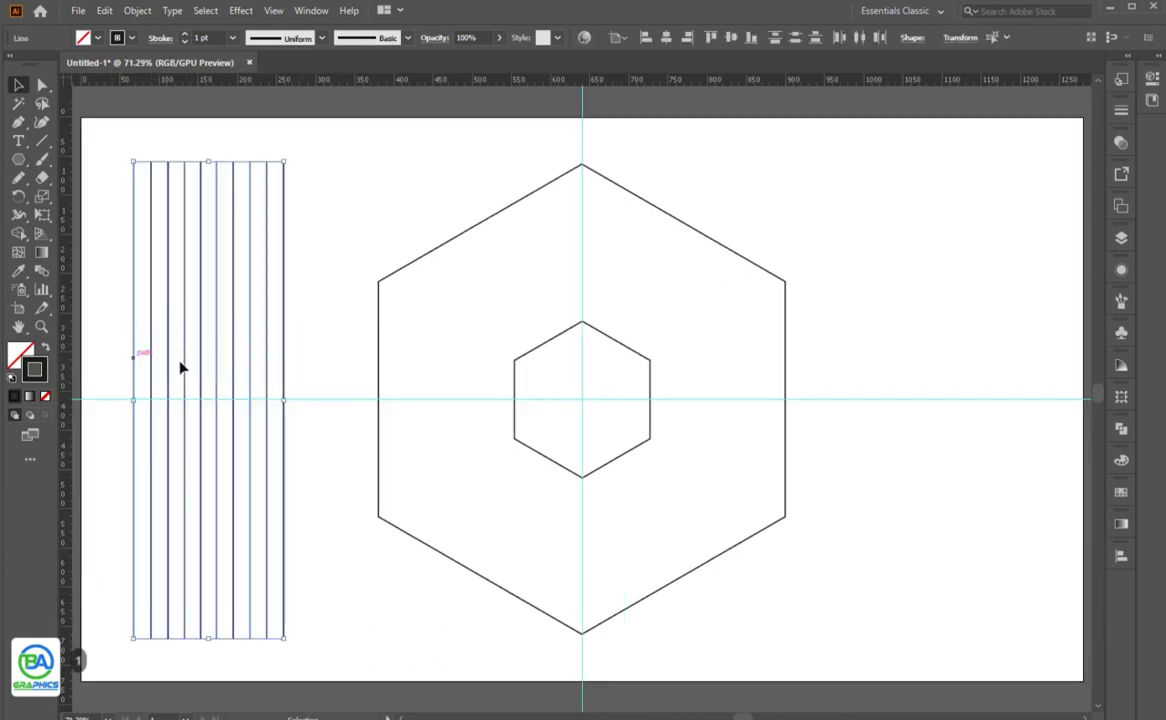
right_click(286, 384)
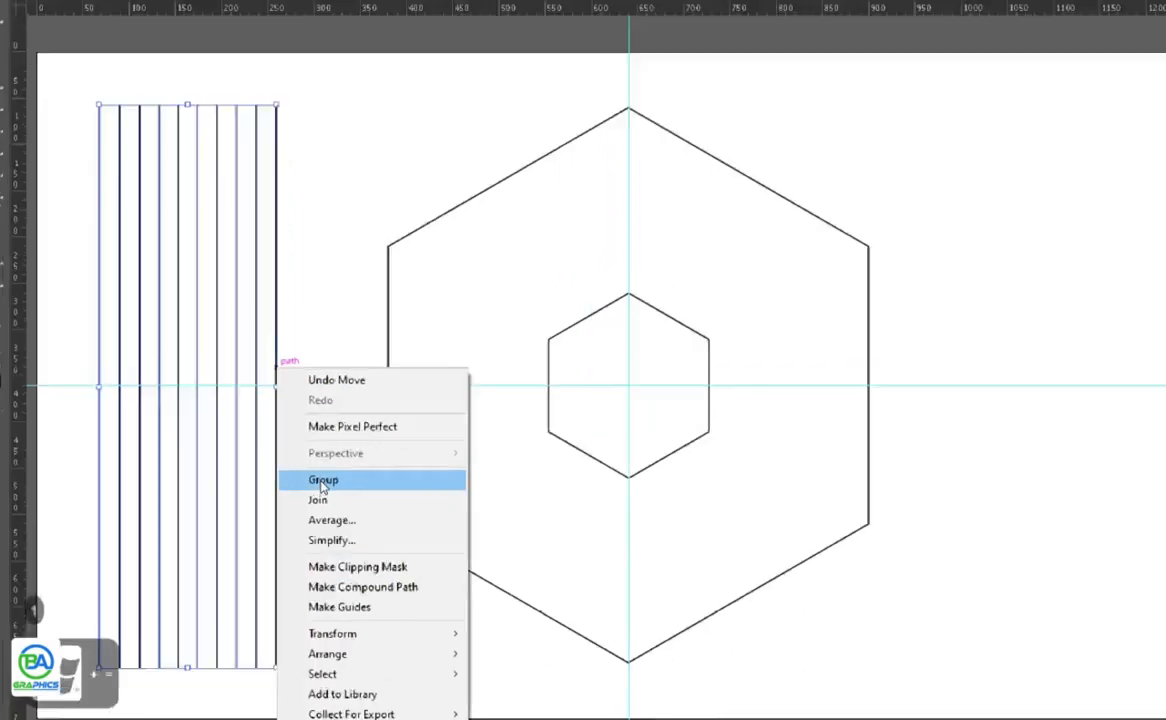
left_click(322, 481)
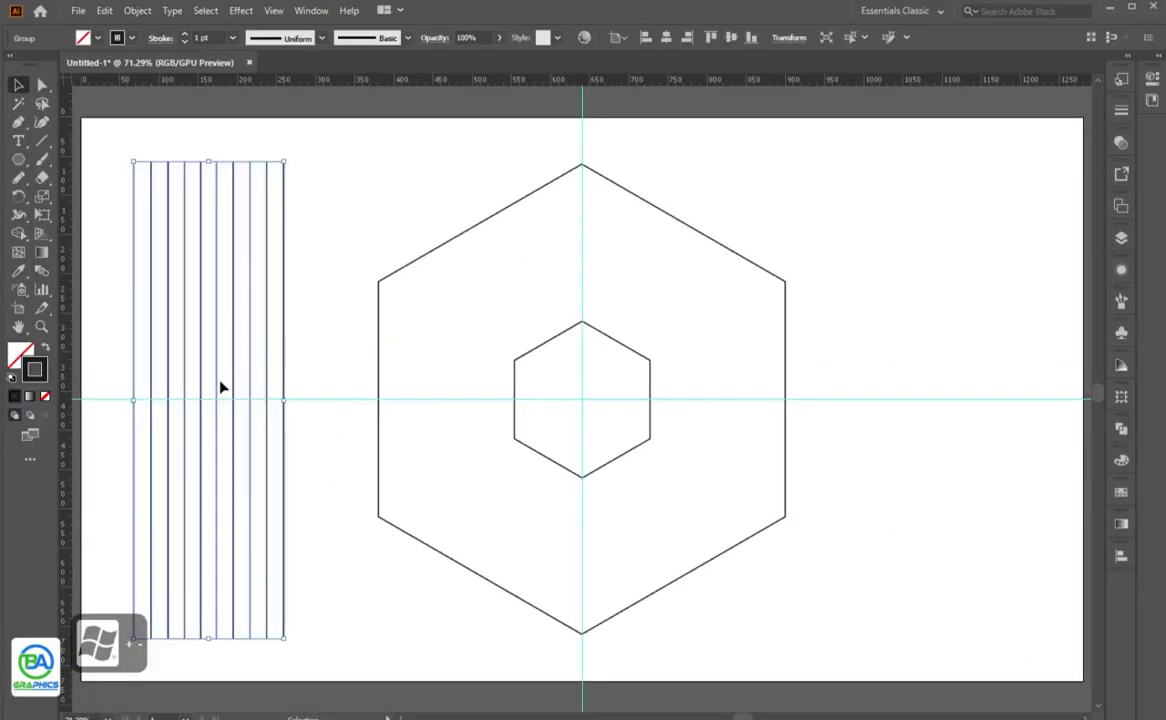
Move the line group to the large hexagon's left edge and narrow it to end at the small hexagon's left side
left_click_drag(221, 388, 465, 380)
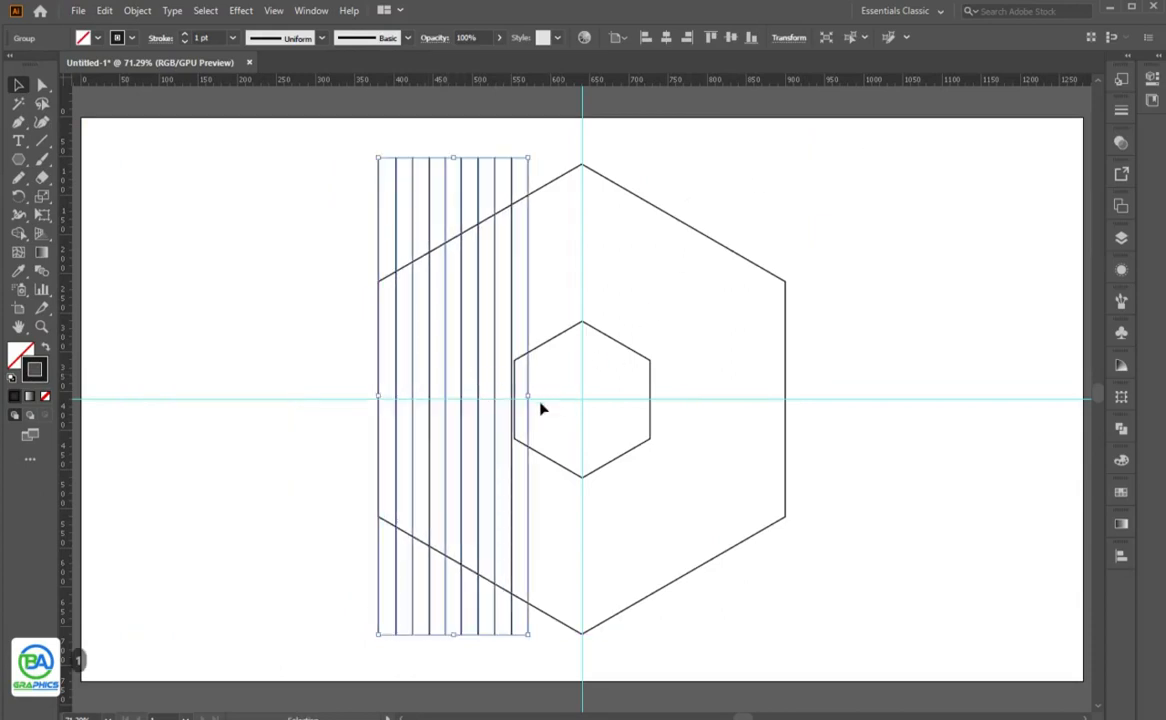
left_click_drag(529, 396, 515, 424)
left_click(522, 167)
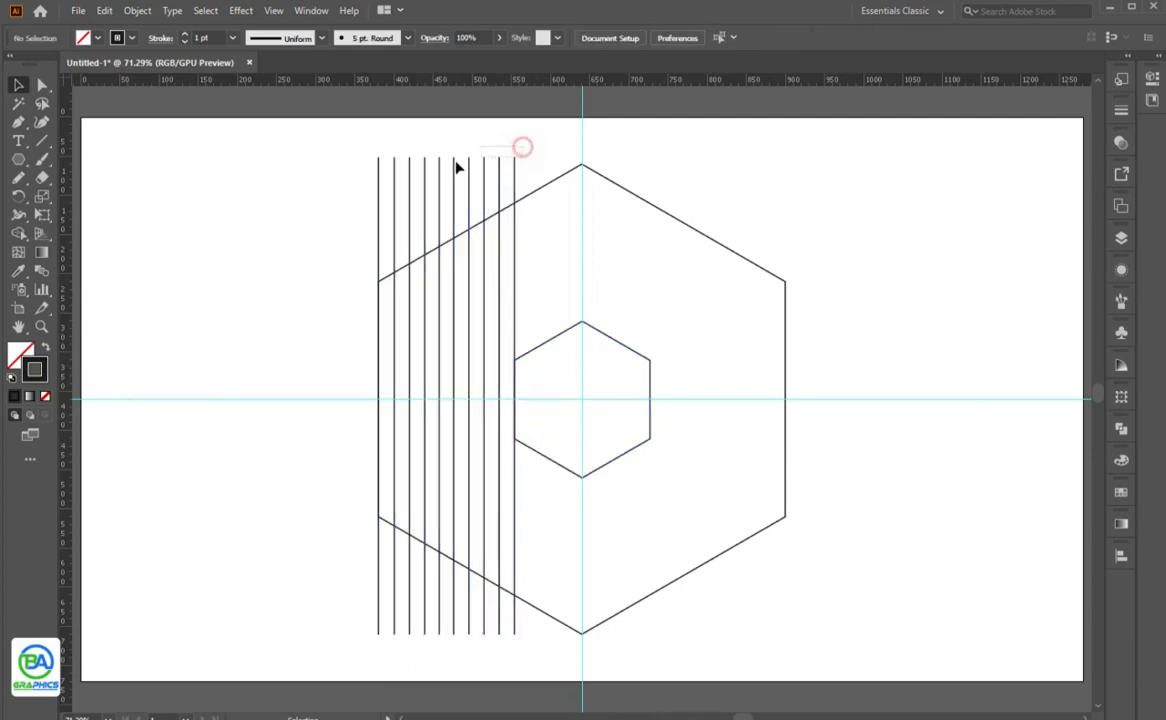
Make a copy of the vertical line group rotated by -60° about the guide intersection
left_click_drag(456, 167, 360, 182)
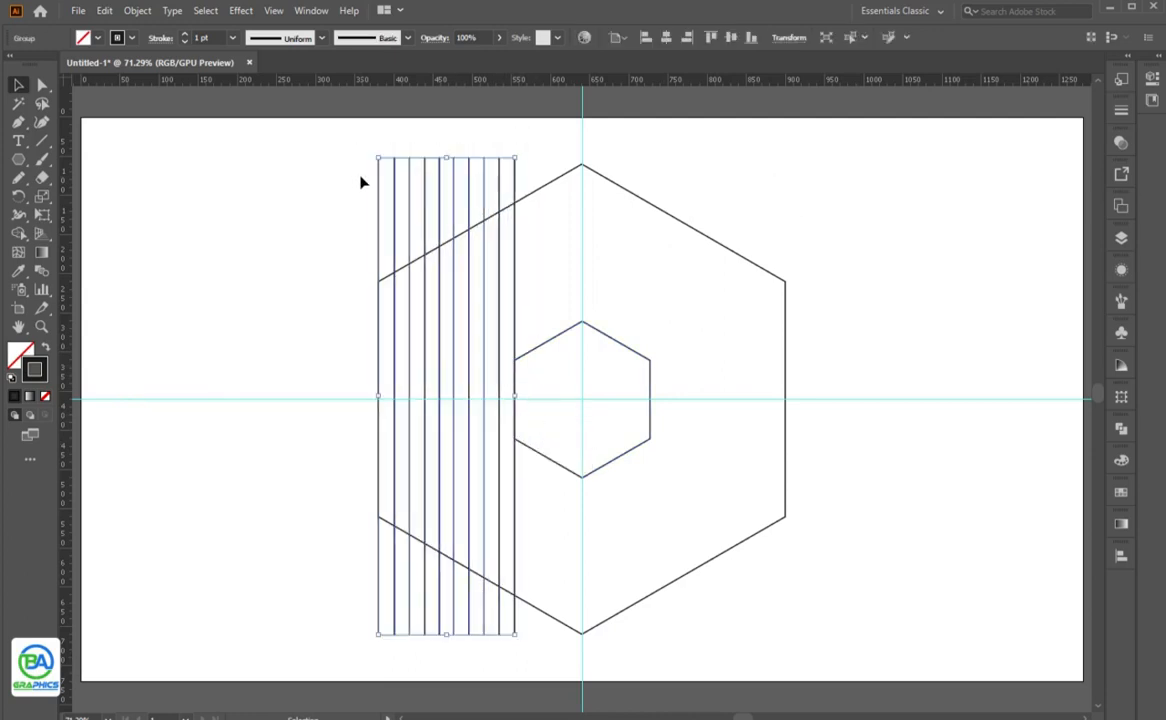
key("super+equal")
left_click(17, 197)
key("super+minus")
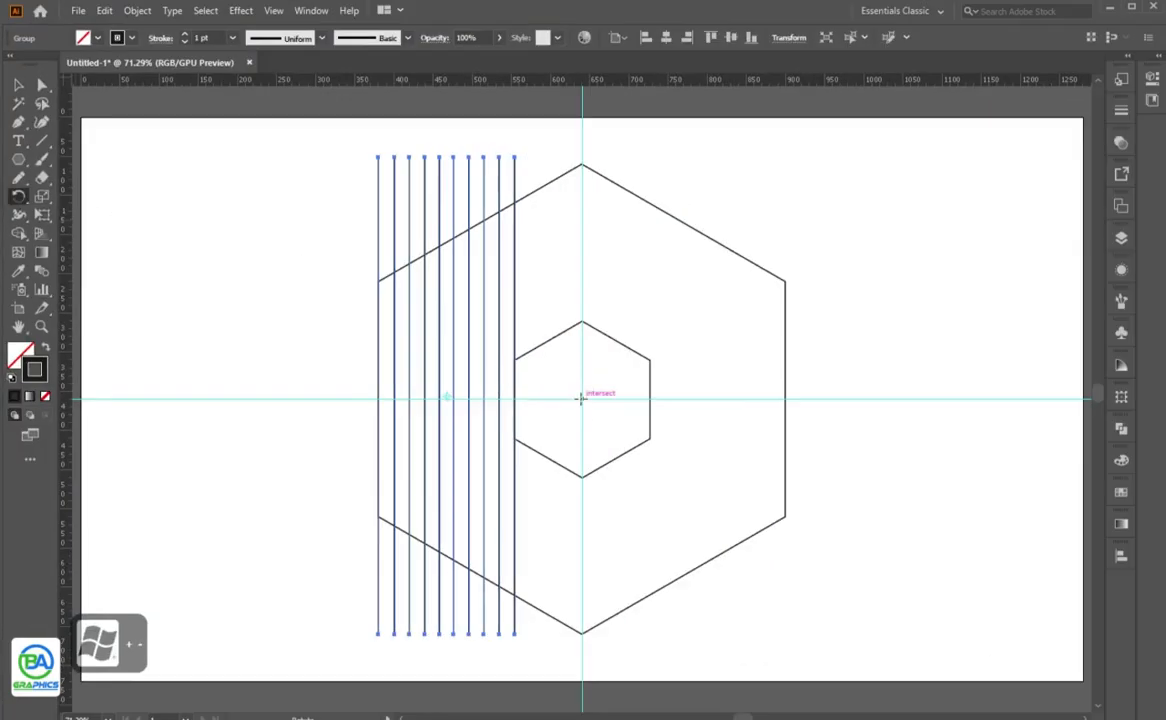
left_click(581, 399, "alt")
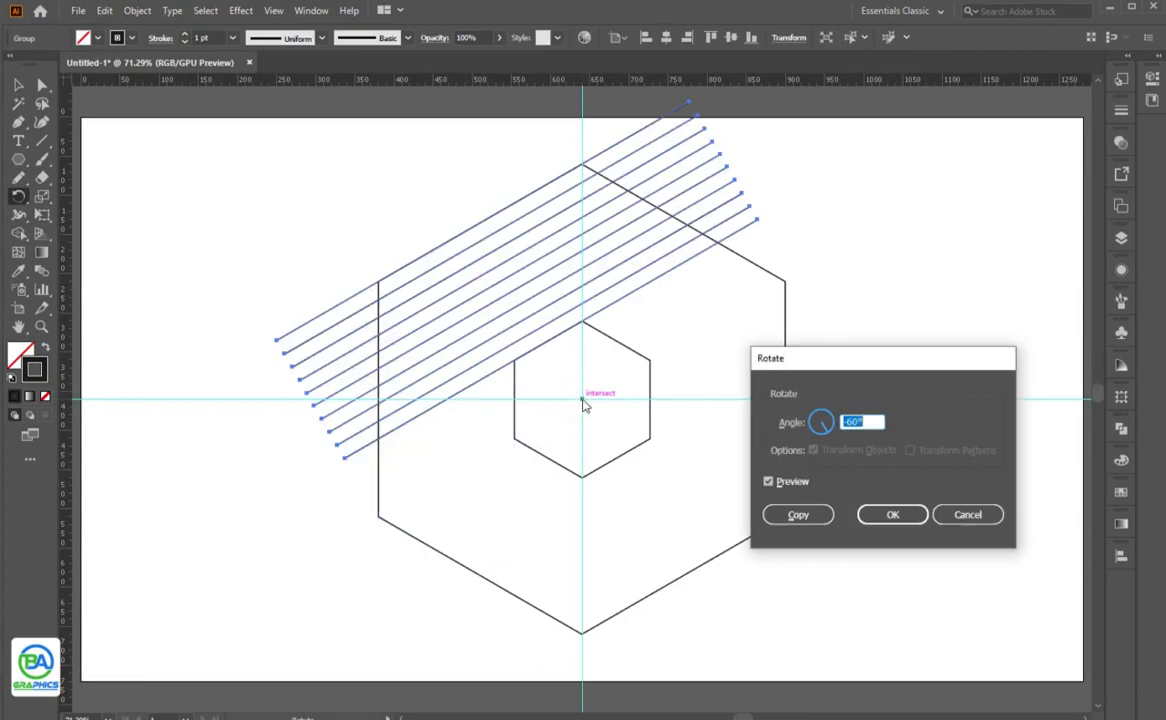
left_click_drag(822, 364, 724, 368)
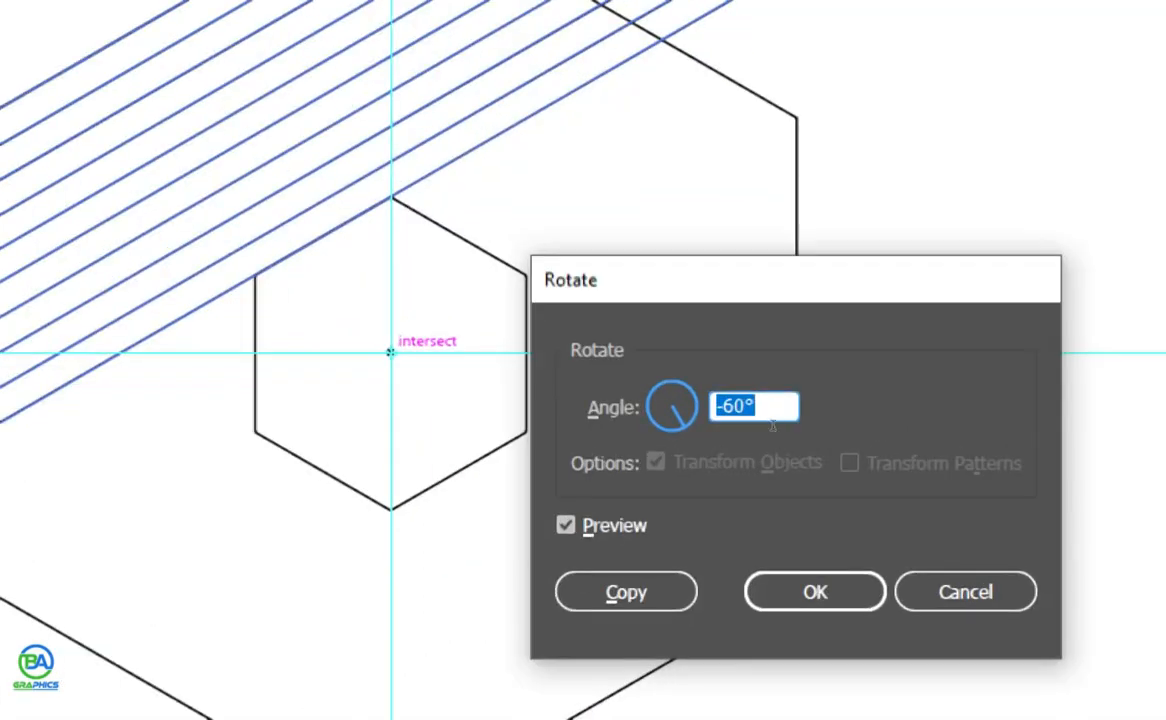
type("-60")
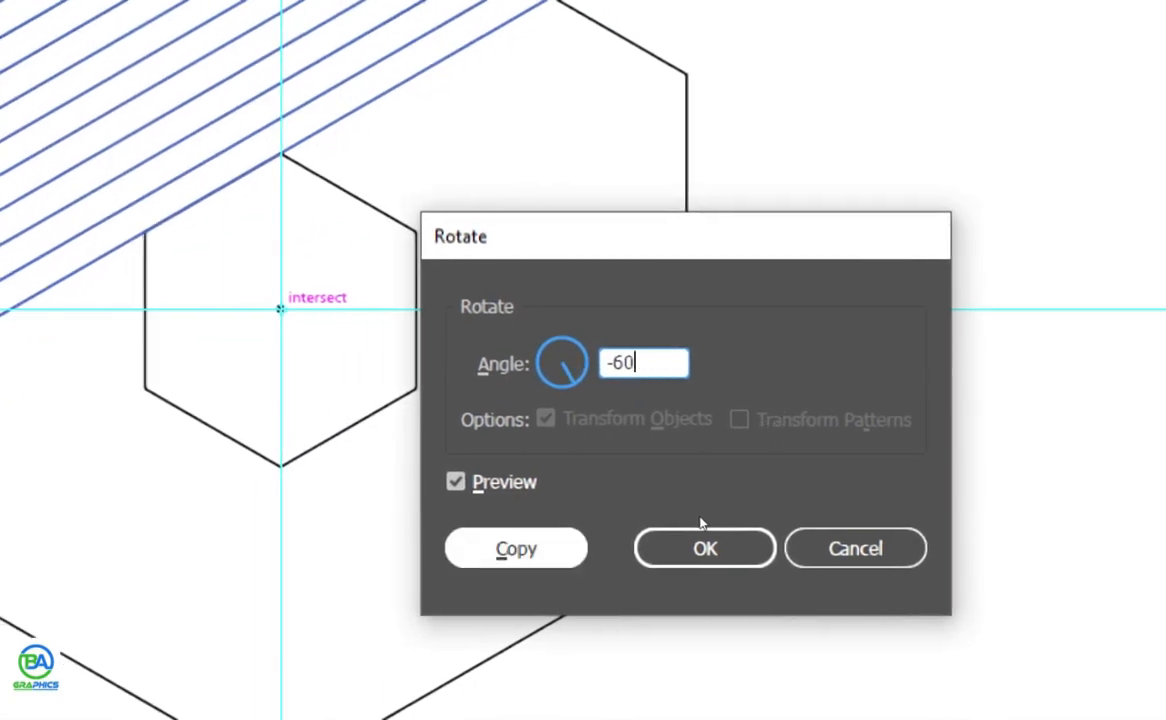
key("alt+c")
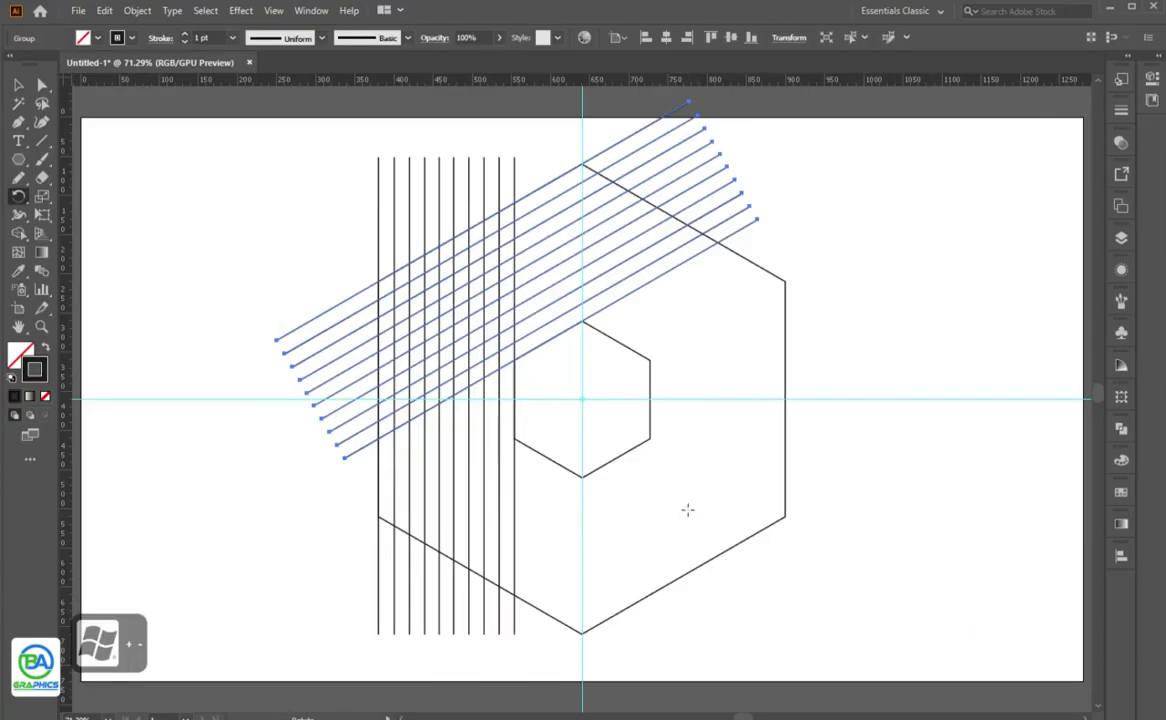
Repeat the rotated copy four times so that six line groups surround the small hexagon
key("ctrl+d")
key("ctrl+d")
key("ctrl+d")
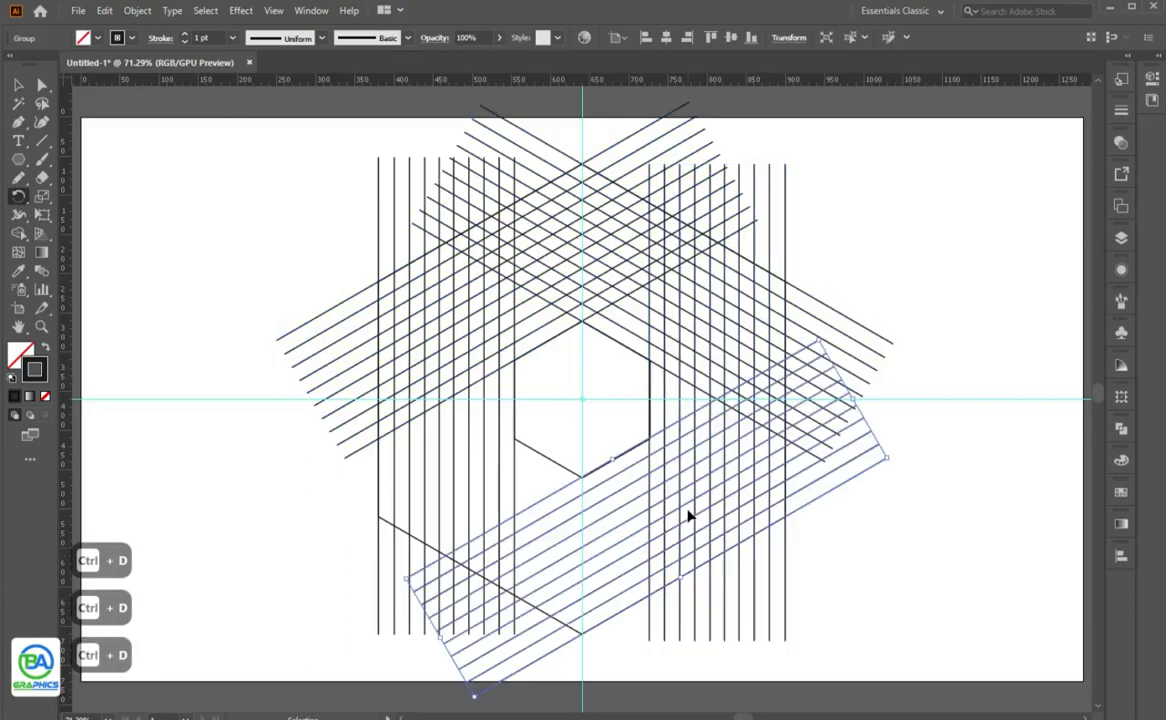
key("ctrl+d")
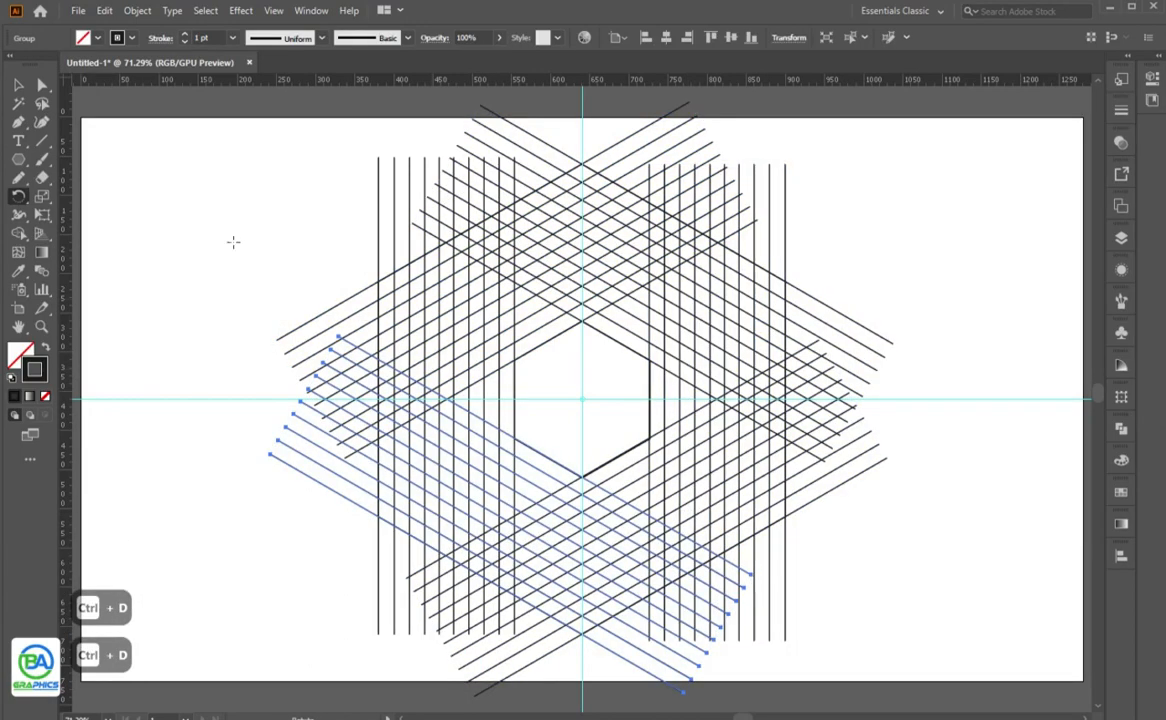
Select all the artwork for the Shape Builder tool and choose a dark blue fill swatch
left_click(20, 91)
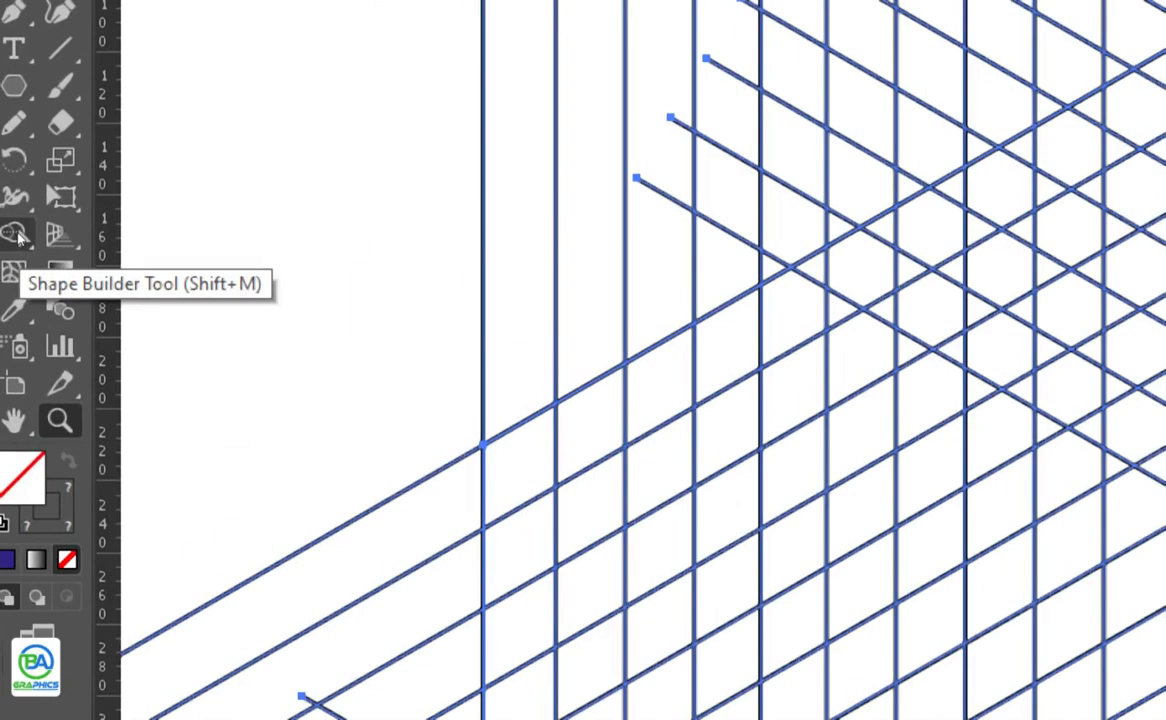
left_click(18, 234)
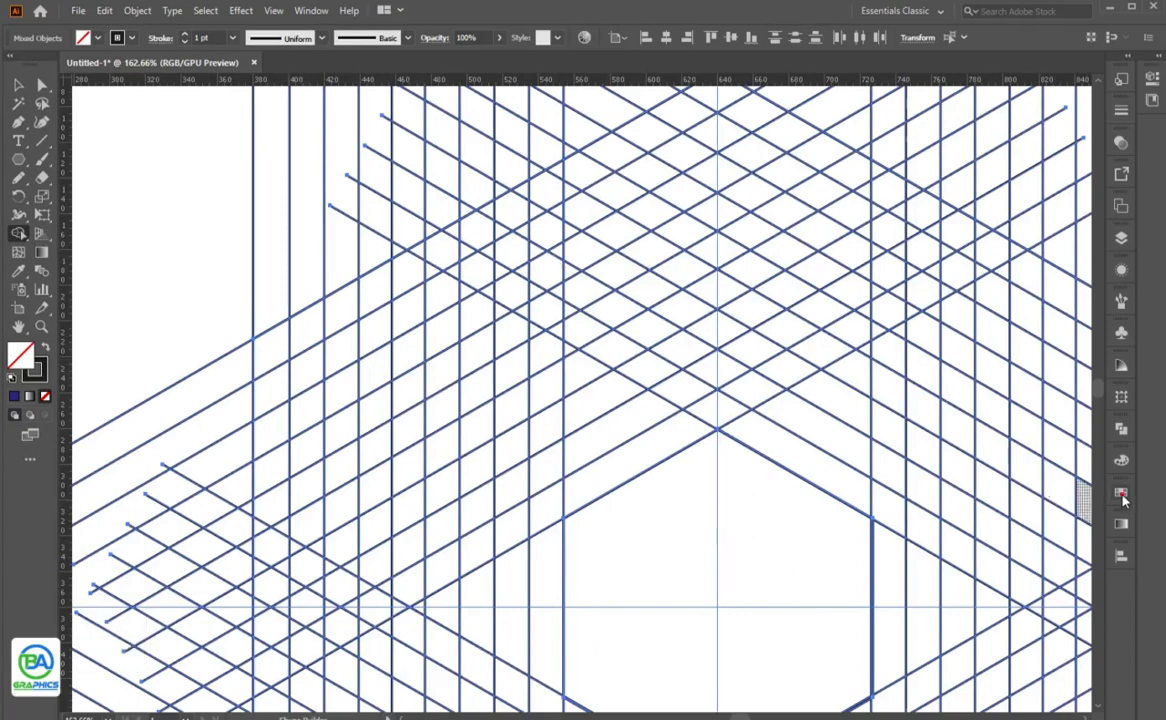
left_click(1121, 493)
left_click(1014, 535)
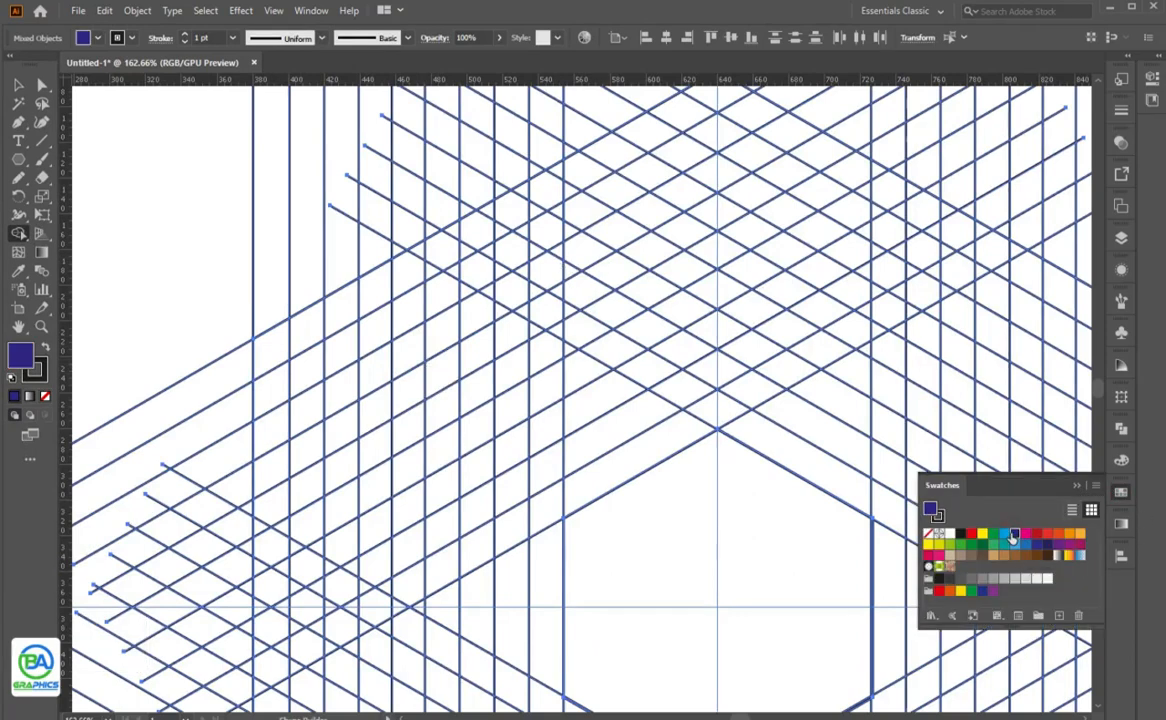
left_click(1076, 488)
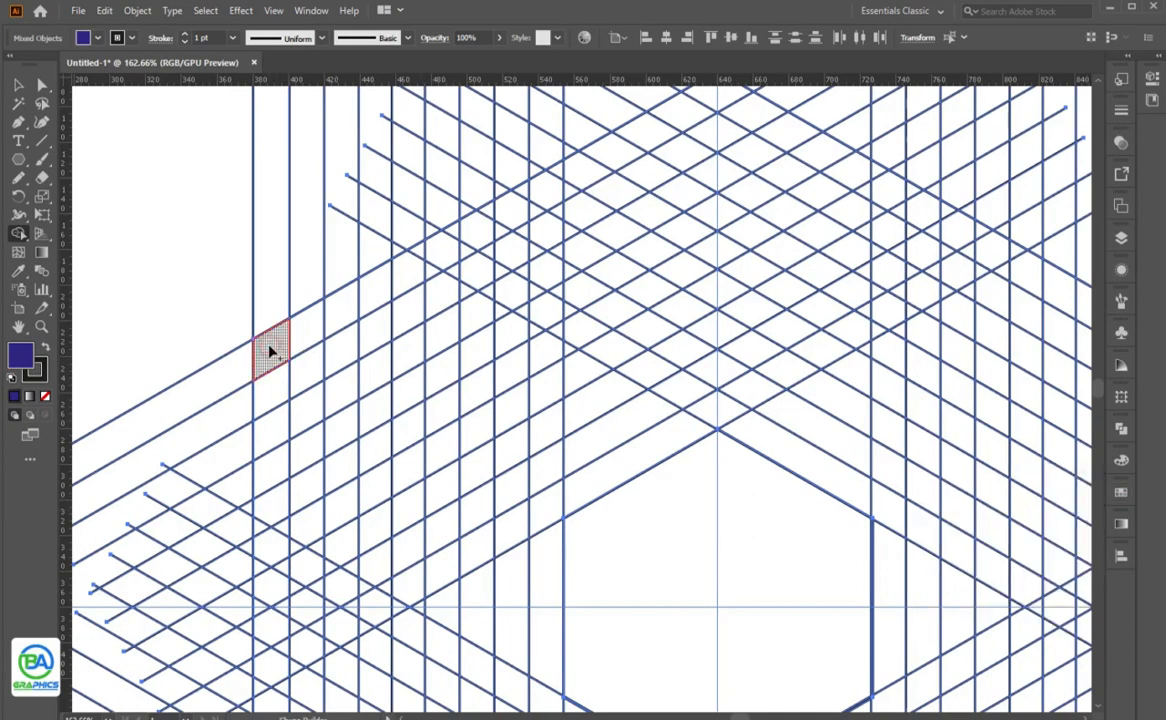
Merge grid cells with Shape Builder into five alternating diagonal stripes rising towards the right on the large hexagon's upper-left side
mouse_move(270, 350)
left_mouse_down()
mouse_move(411, 271)
mouse_move(419, 305)
left_mouse_up()
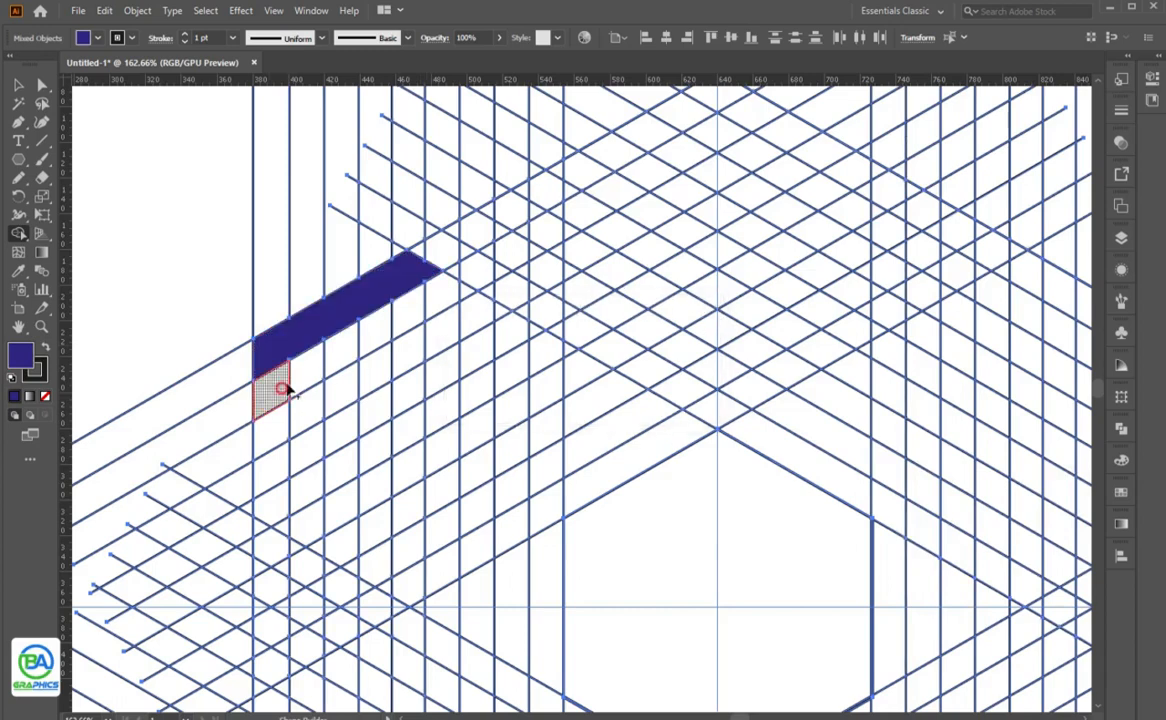
key("ctrl+z")
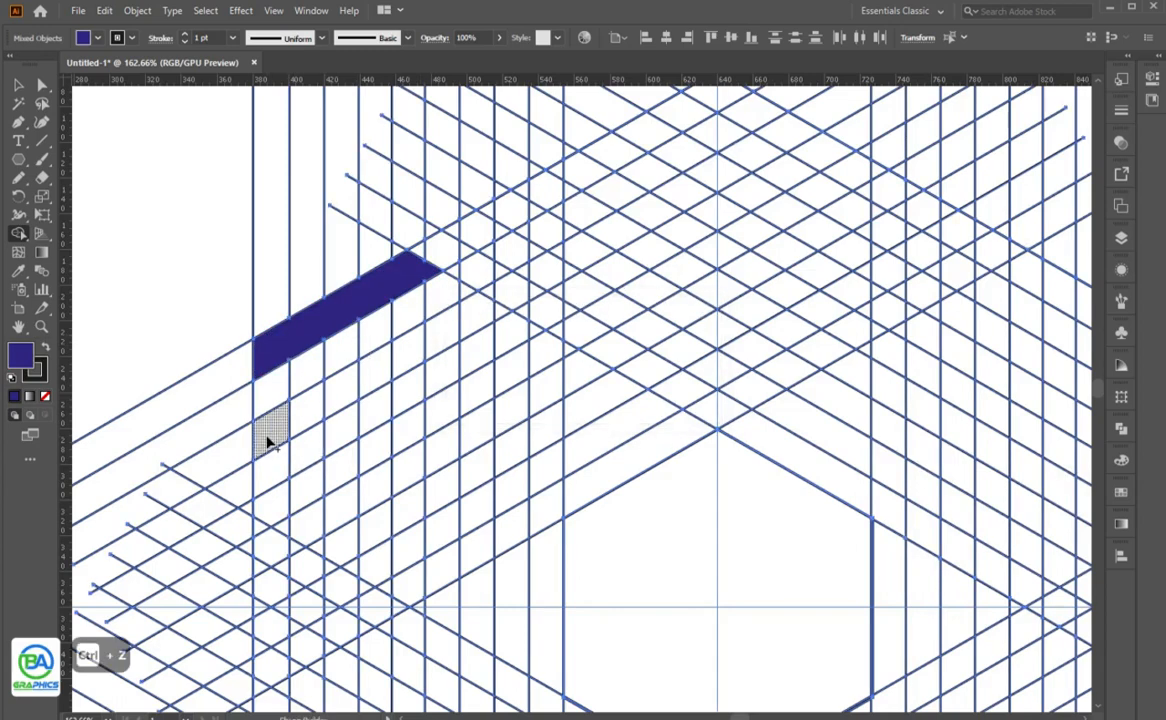
left_click_drag(268, 440, 494, 316)
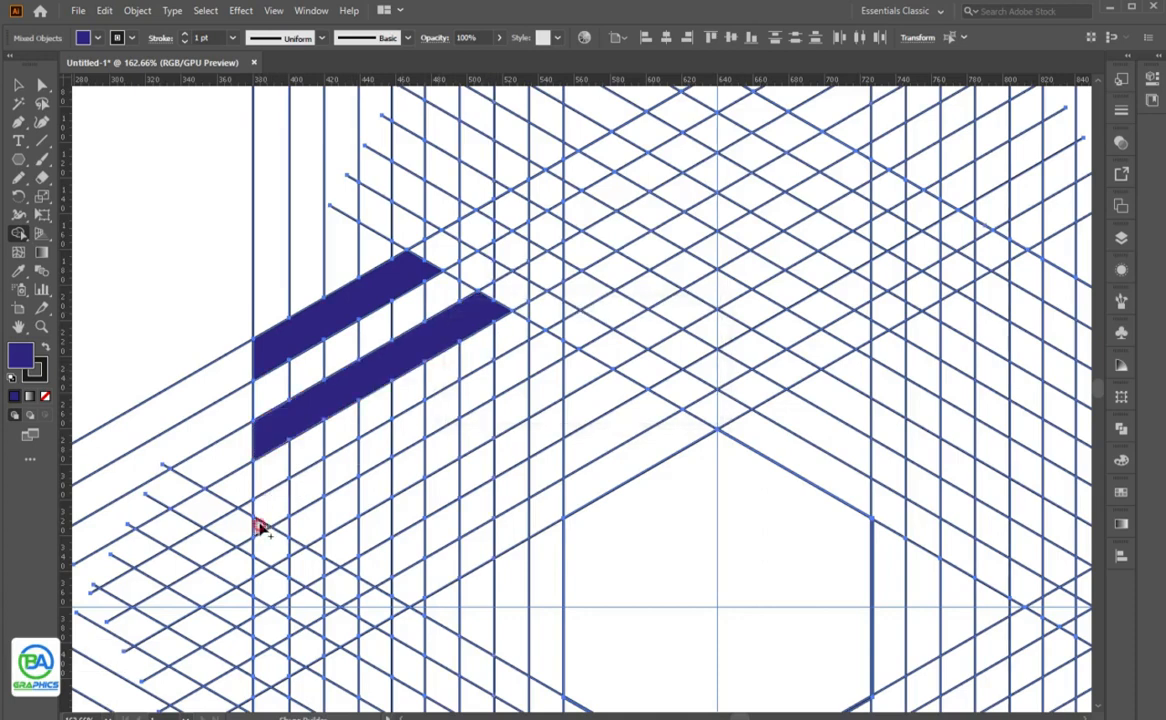
mouse_move(260, 526)
left_mouse_down()
mouse_move(343, 459)
mouse_move(572, 357)
left_mouse_up()
mouse_move(601, 414)
left_mouse_down()
mouse_move(435, 485)
mouse_move(358, 542)
mouse_move(320, 556)
left_mouse_up()
left_click_drag(385, 590, 597, 486)
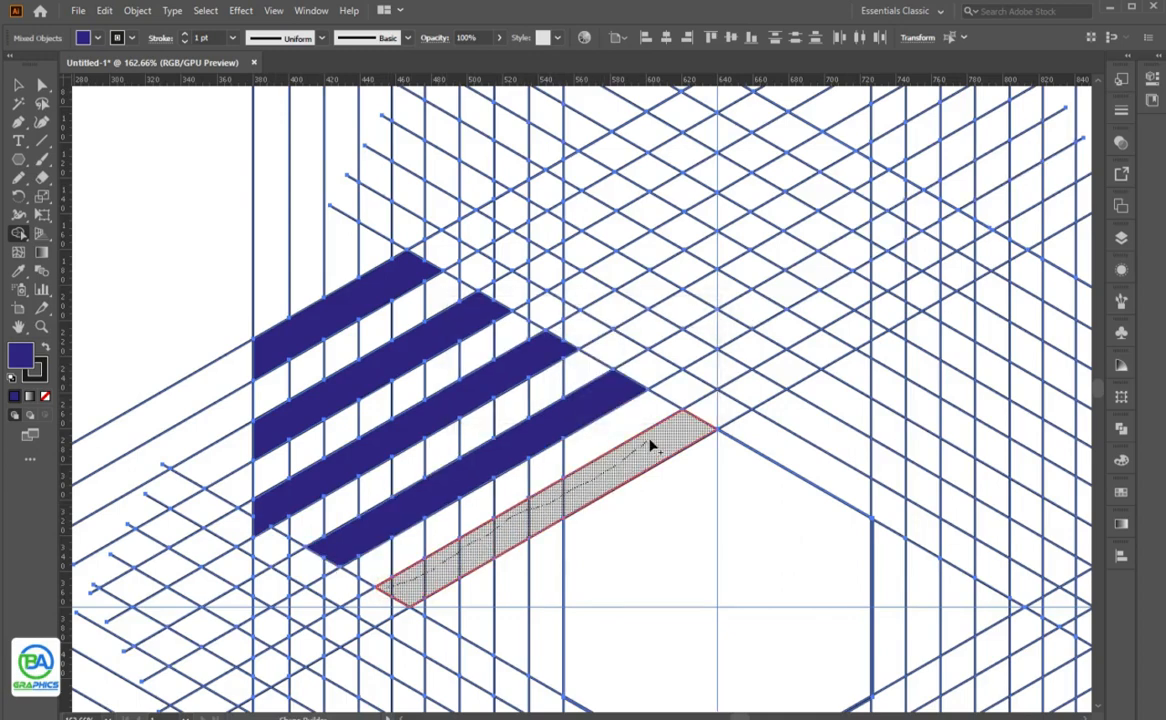
left_click_drag(650, 447, 652, 446)
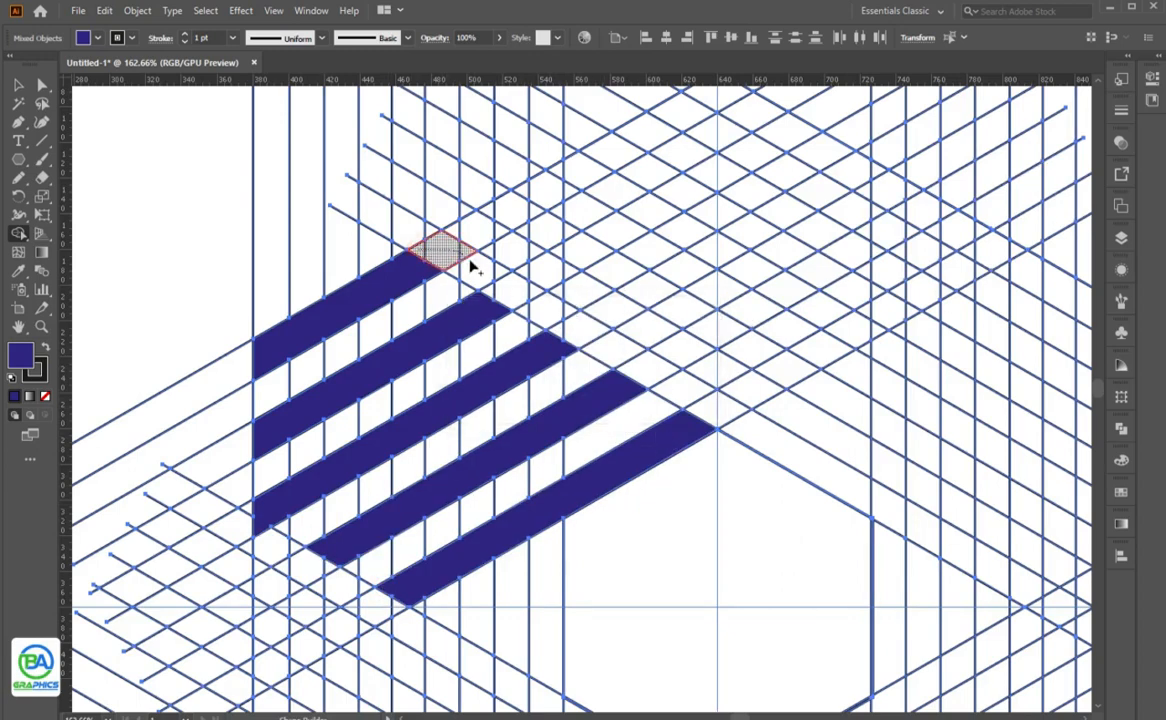
Merge grid cells into five alternating stripes descending to the small hexagon's right-side line, from its top edge up to the large hexagon's top
left_click_drag(473, 266, 813, 466)
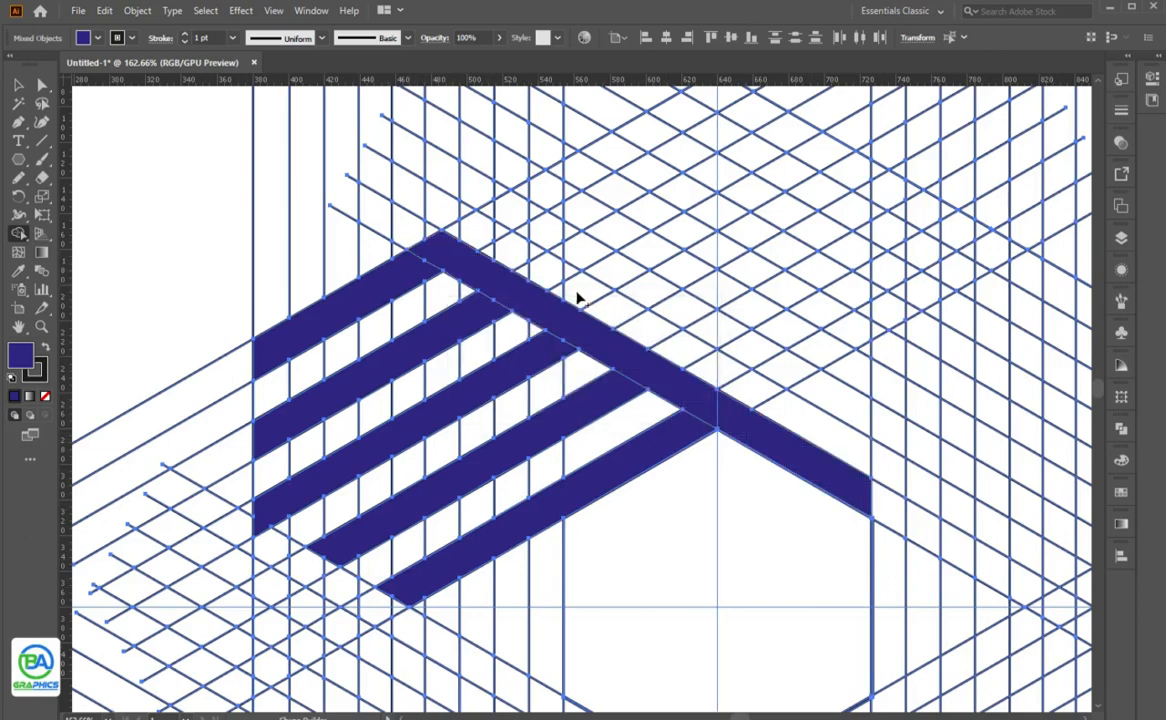
left_click_drag(539, 224, 853, 410)
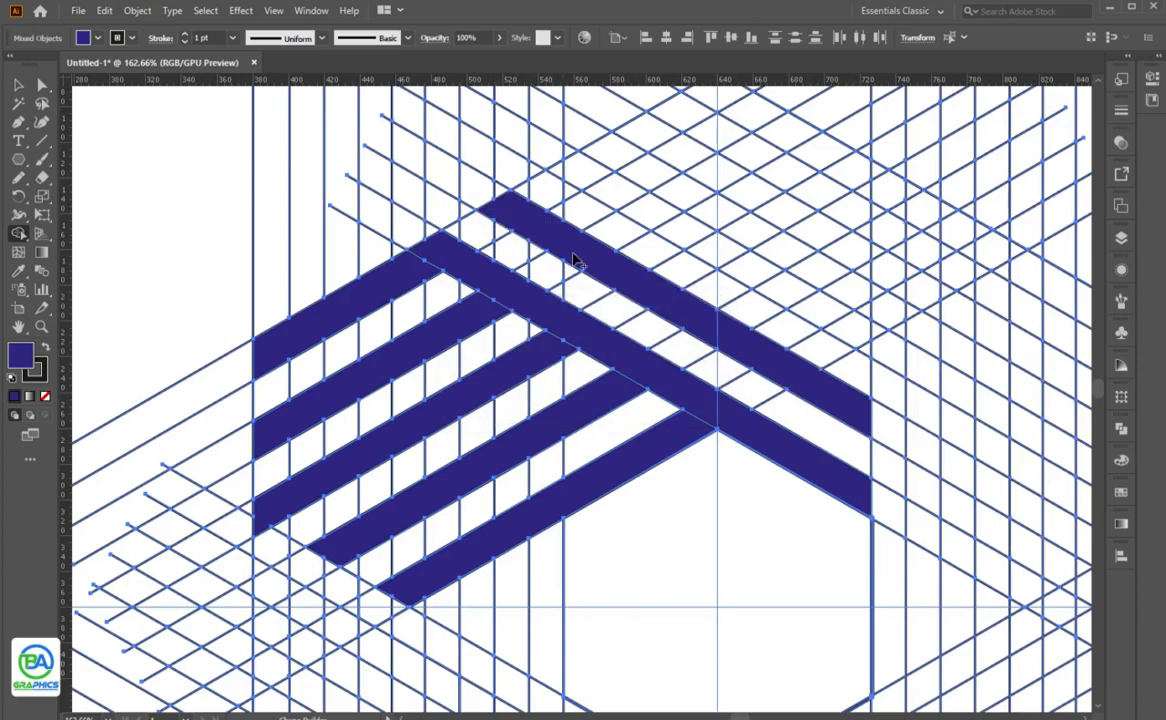
mouse_move(557, 177)
left_mouse_down()
mouse_move(609, 190)
mouse_move(737, 258)
mouse_move(868, 345)
left_mouse_up()
left_click_drag(858, 262, 648, 136)
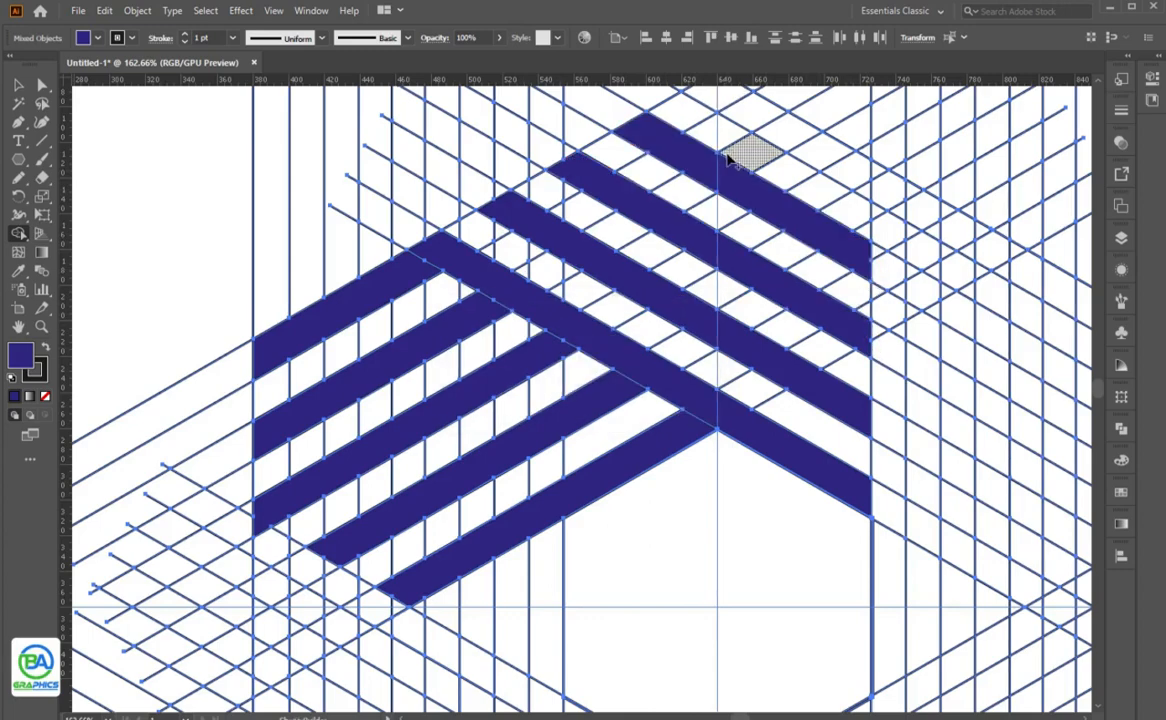
left_click_drag(729, 151, 688, 217)
left_click_drag(679, 151, 822, 246)
left_click_drag(755, 296, 782, 174)
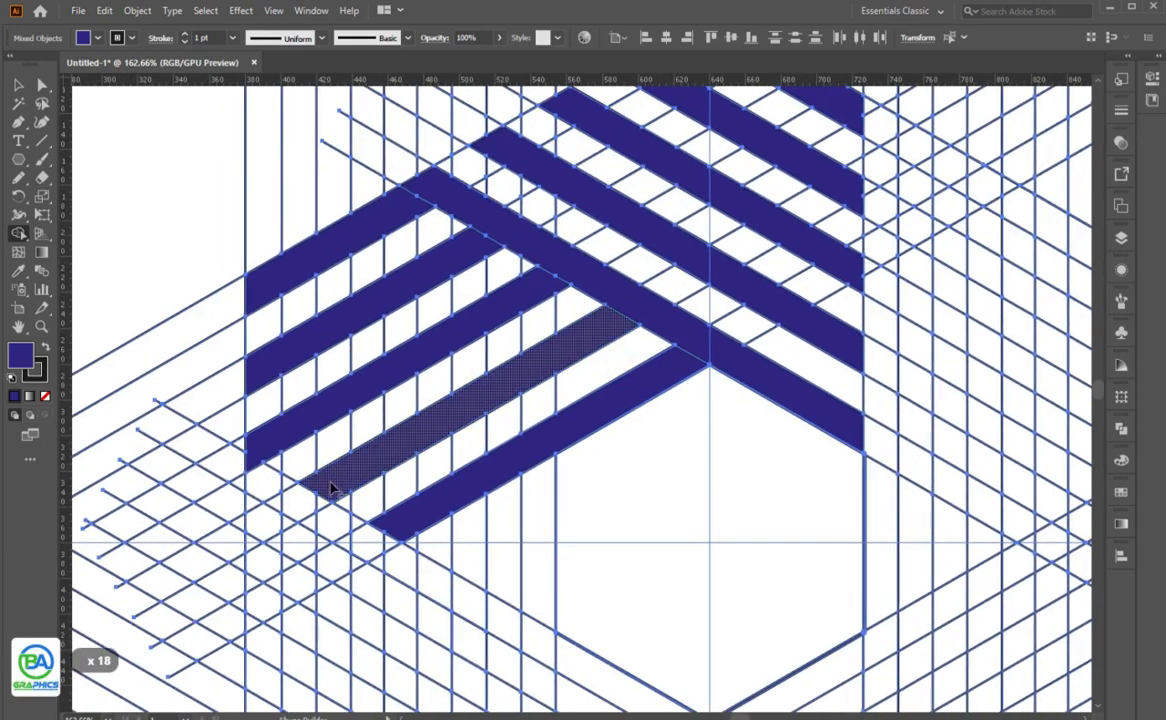
Extend the two lowest left-hand stripes down to the large hexagon's left edge
left_click_drag(331, 487, 258, 541)
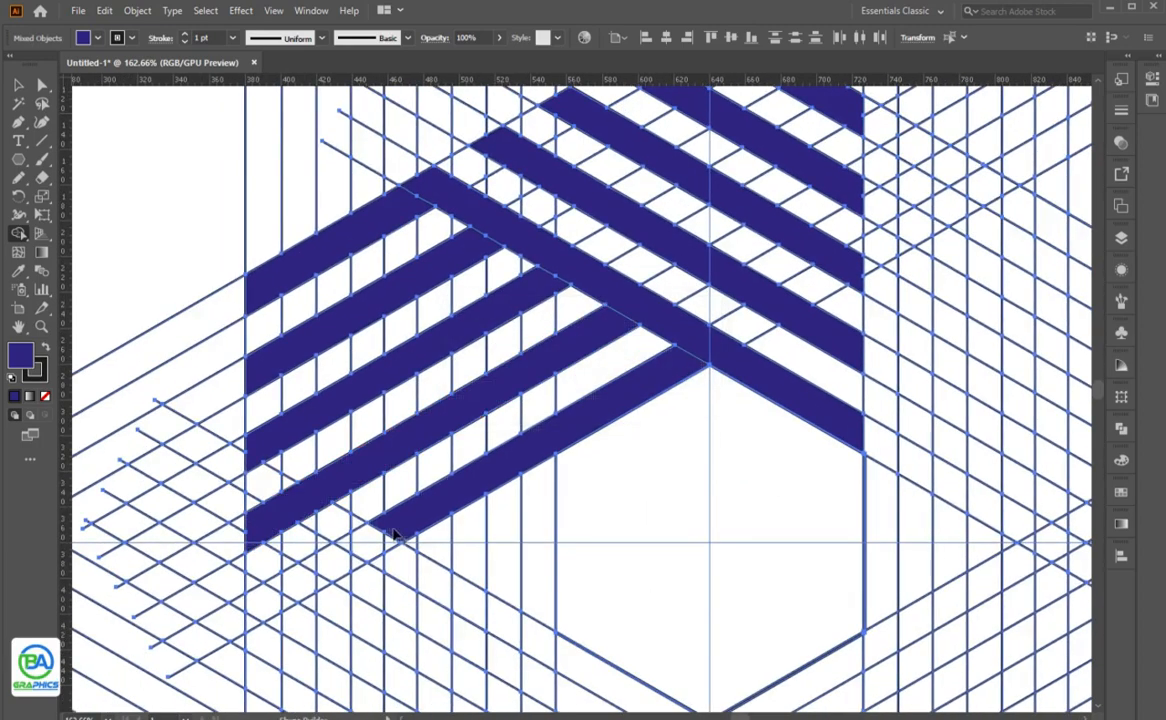
mouse_move(695, 360)
left_mouse_down()
mouse_move(312, 572)
mouse_move(256, 626)
left_mouse_up()
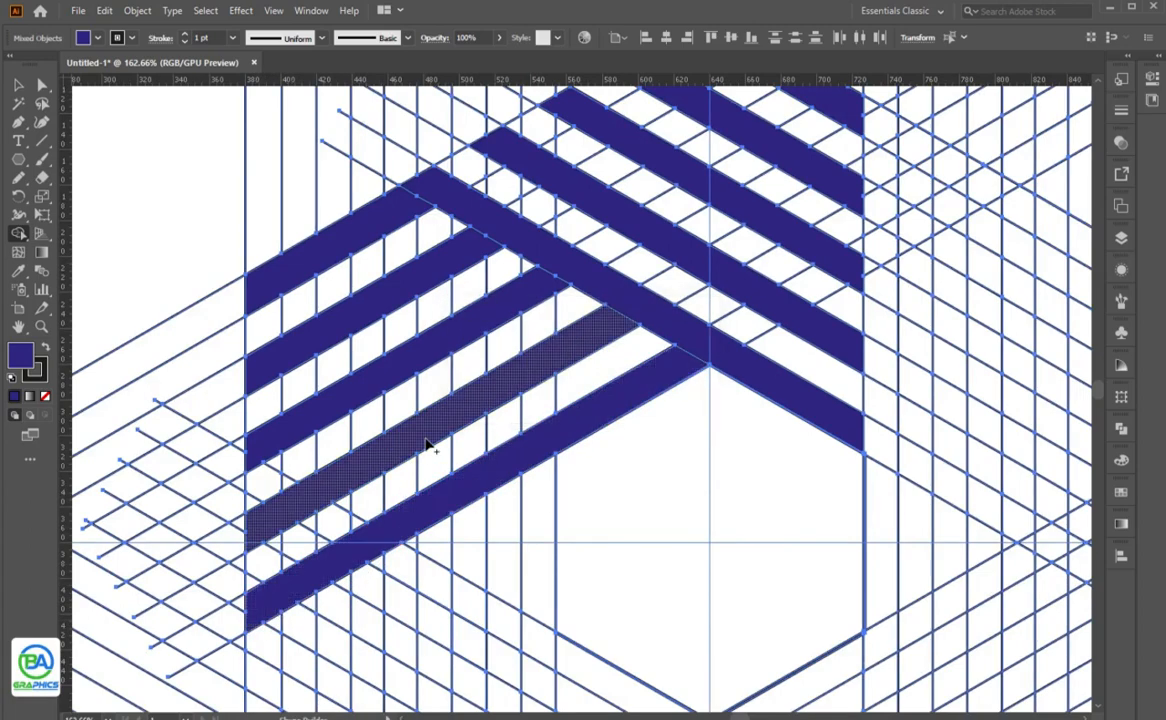
key("z")
key("ctrl+0")
Select all ten dark blue stripes and cut them out of the grid
left_click(18, 86)
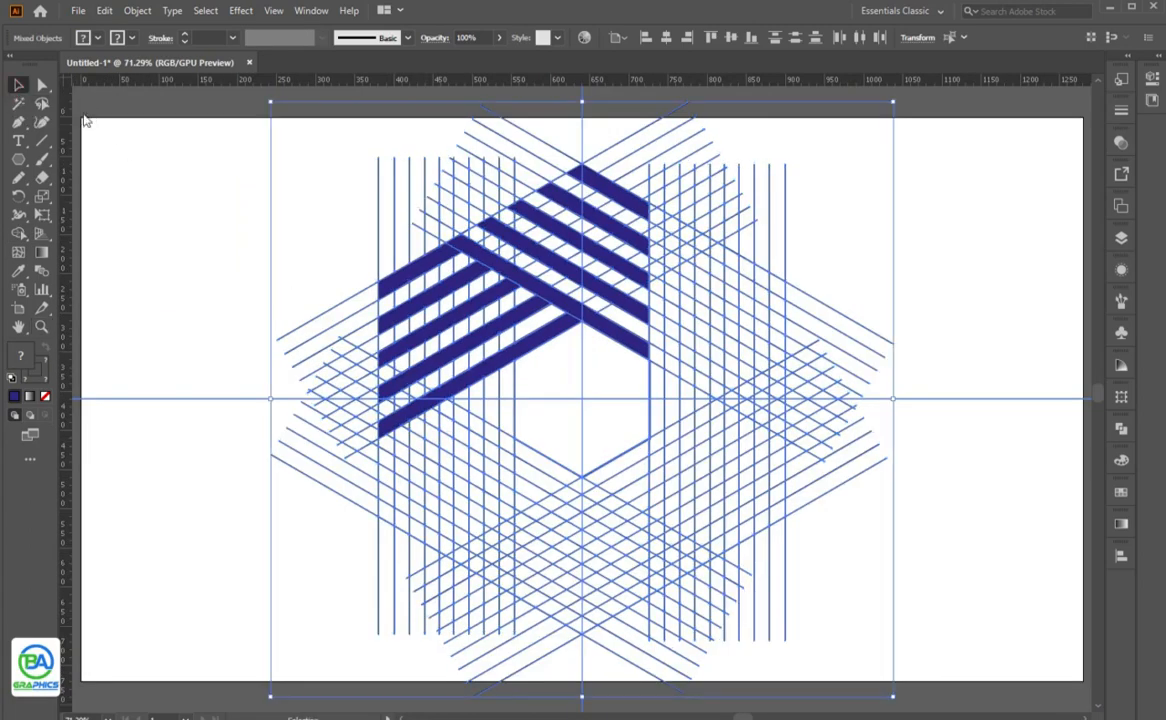
left_click(90, 125)
left_click(398, 285)
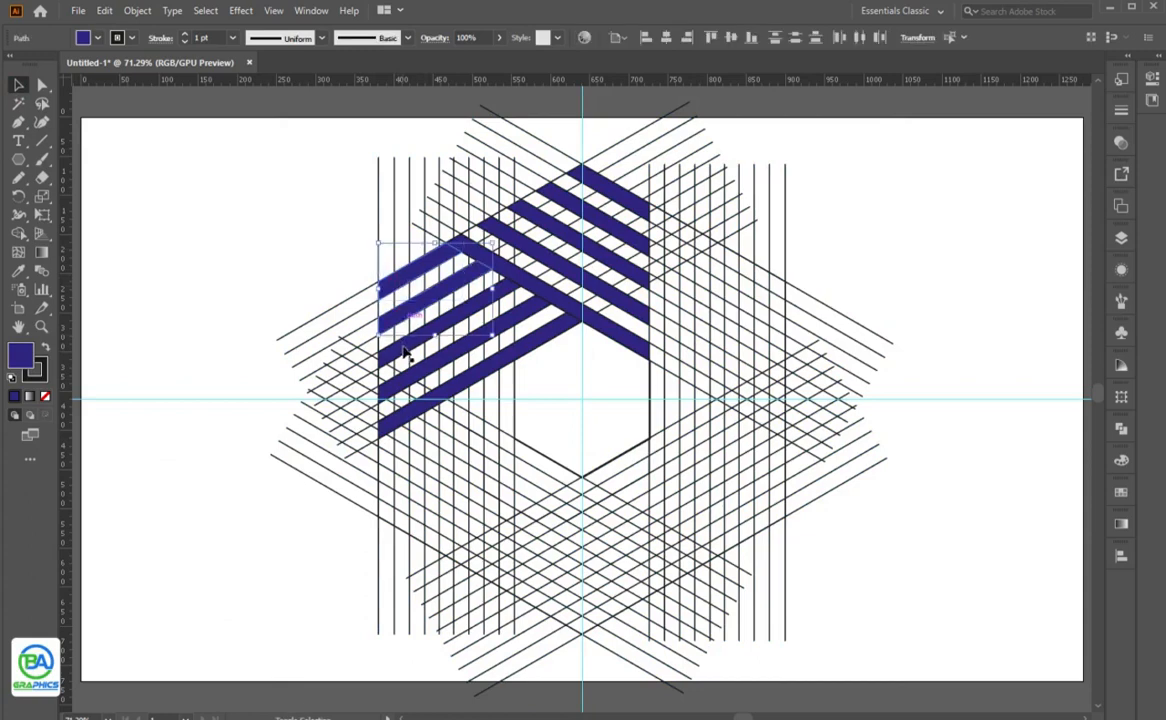
left_click(413, 412, "shift")
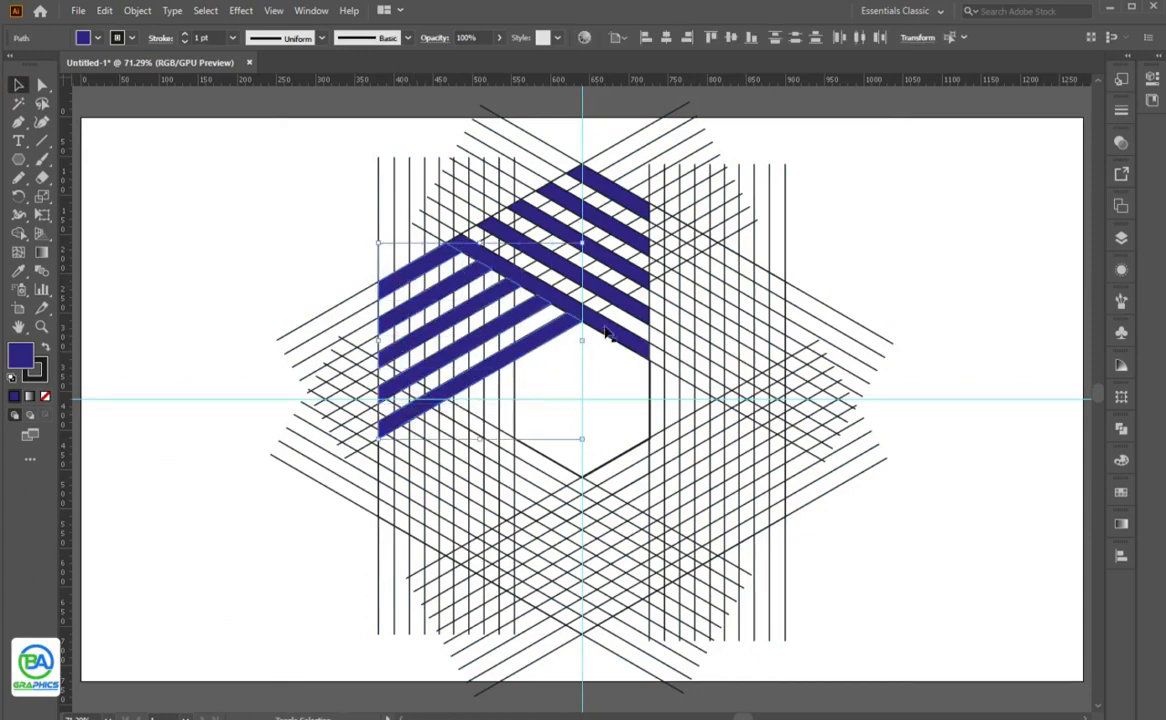
left_click(607, 331, "shift")
left_click(498, 226, "shift")
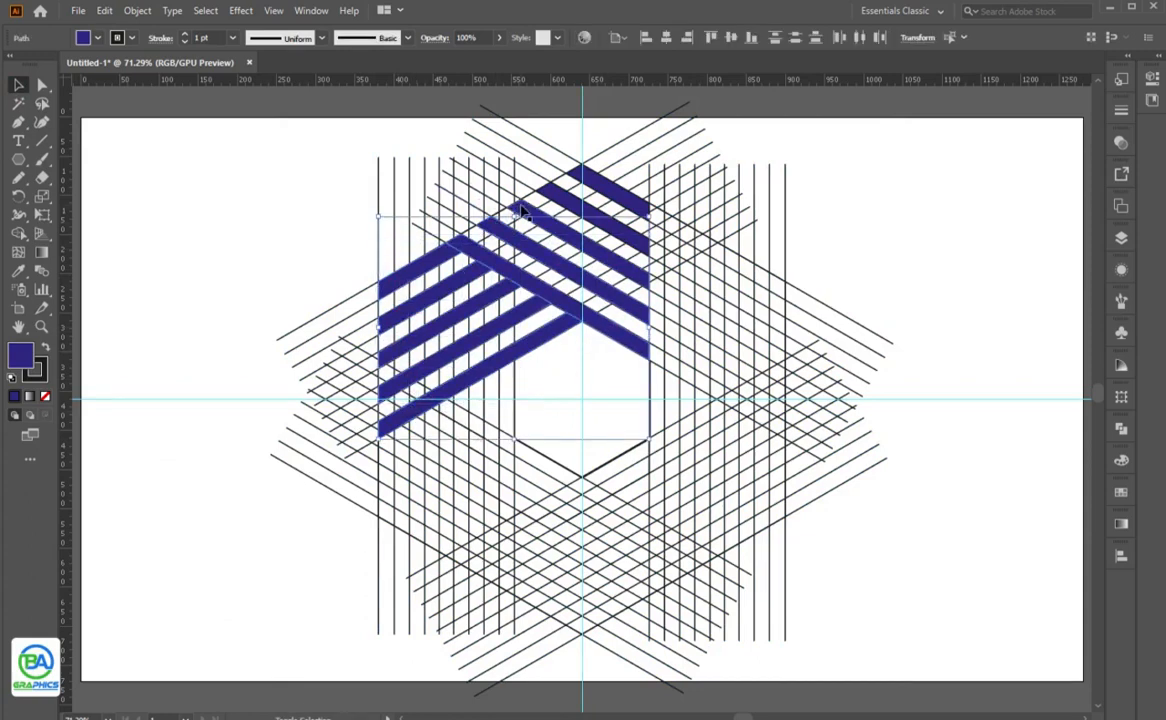
left_click(523, 209, "shift")
left_click(553, 191, "shift")
left_click(590, 175, "shift")
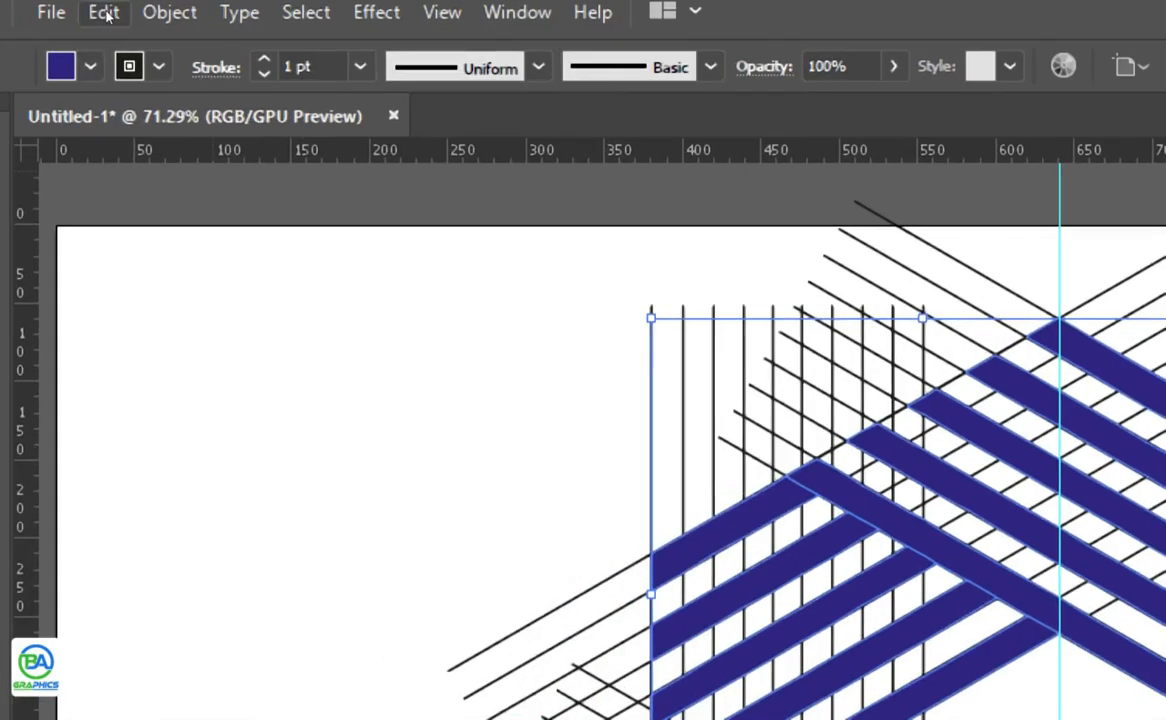
left_click(104, 11)
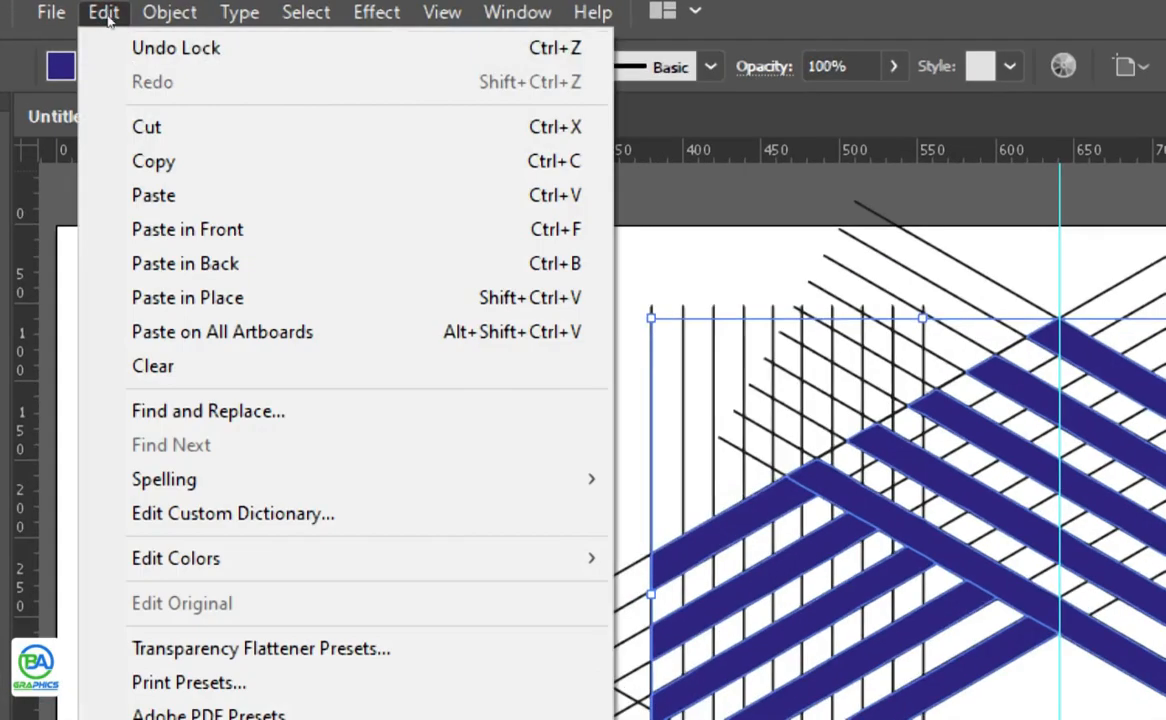
left_click(148, 127)
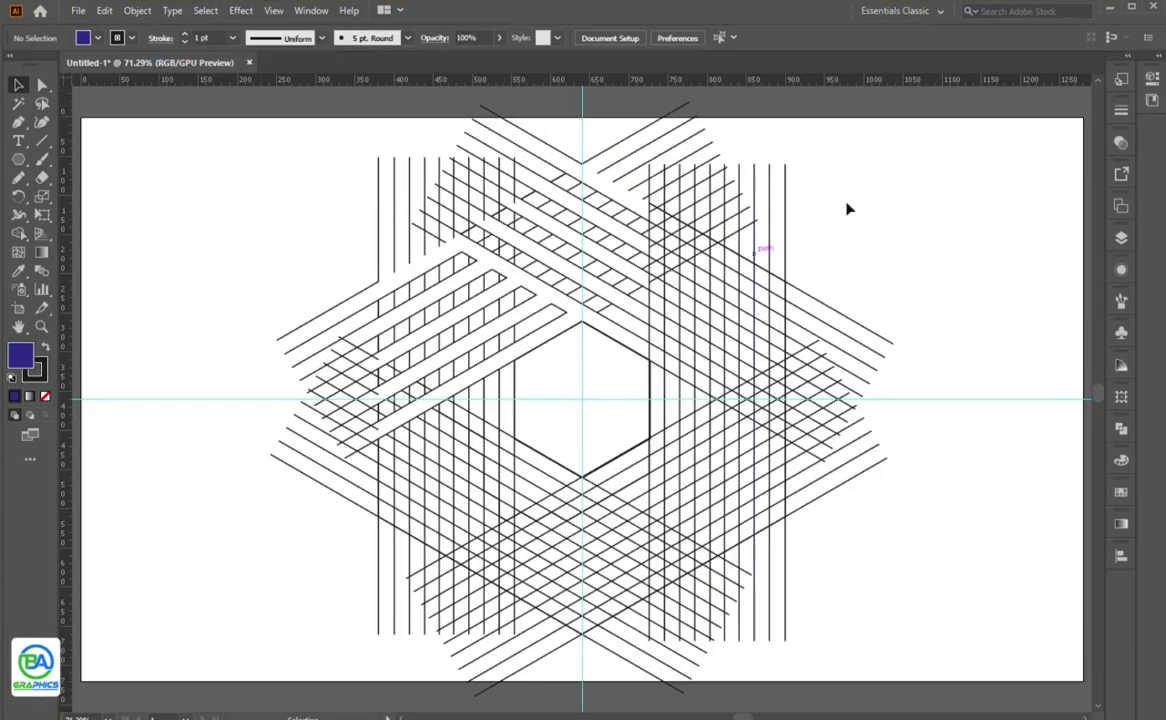
Delete the remaining grid lines and hexagons and paste the stripes back at their original position
left_click_drag(847, 209, 252, 625)
key("Delete")
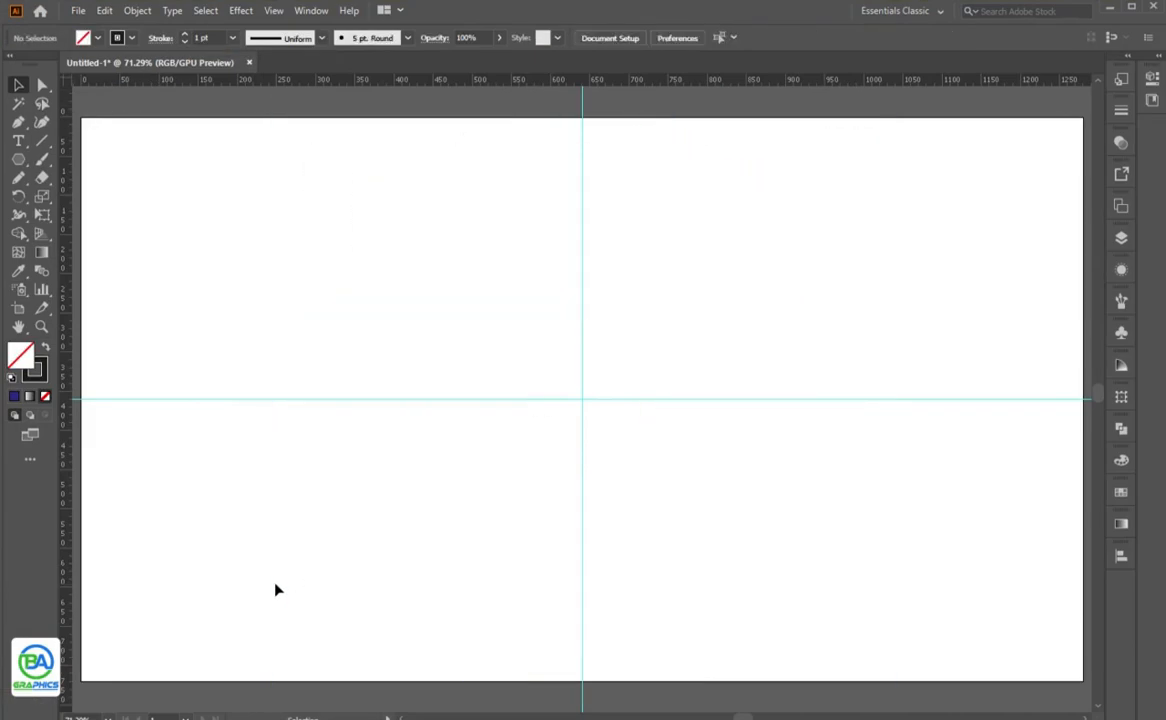
left_click(105, 11)
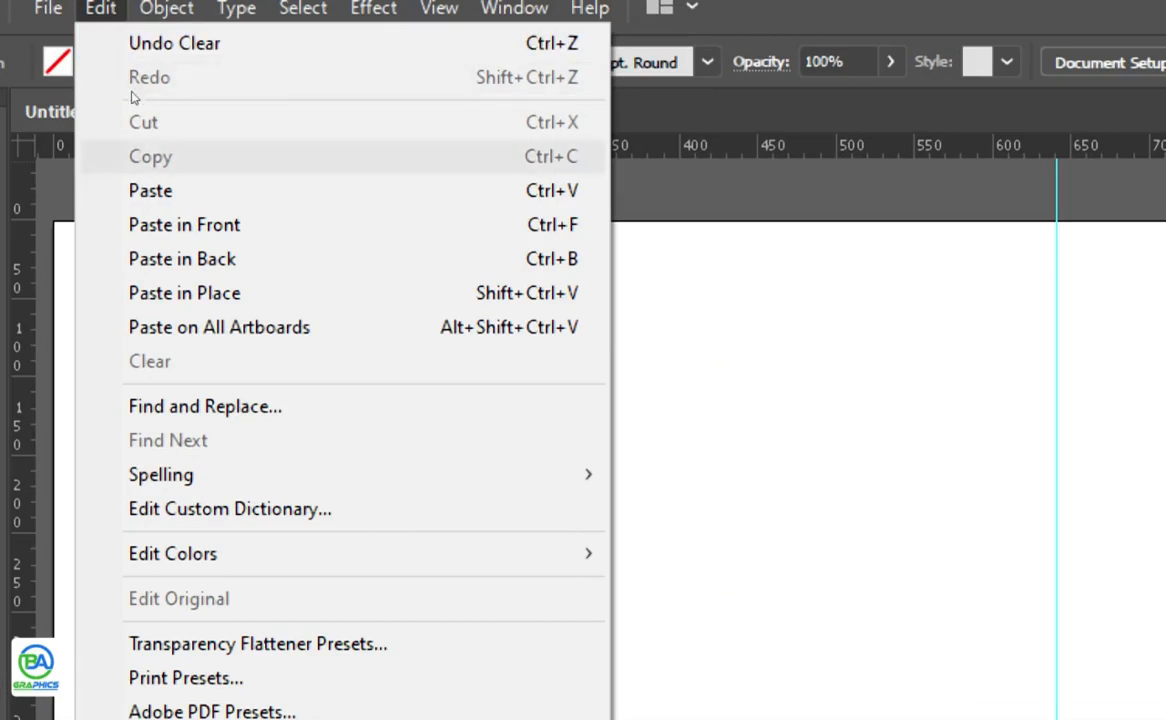
key("Return")
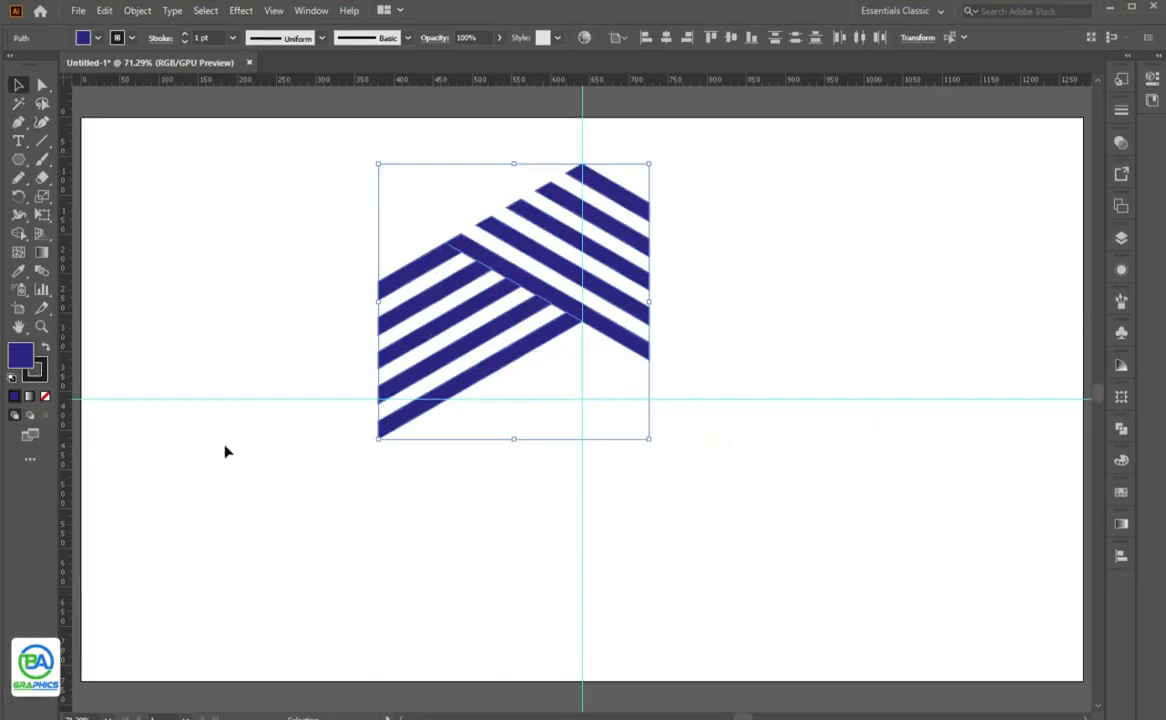
Remove the stroke from all ten stripes and deselect them
left_click(44, 374)
left_click(46, 397)
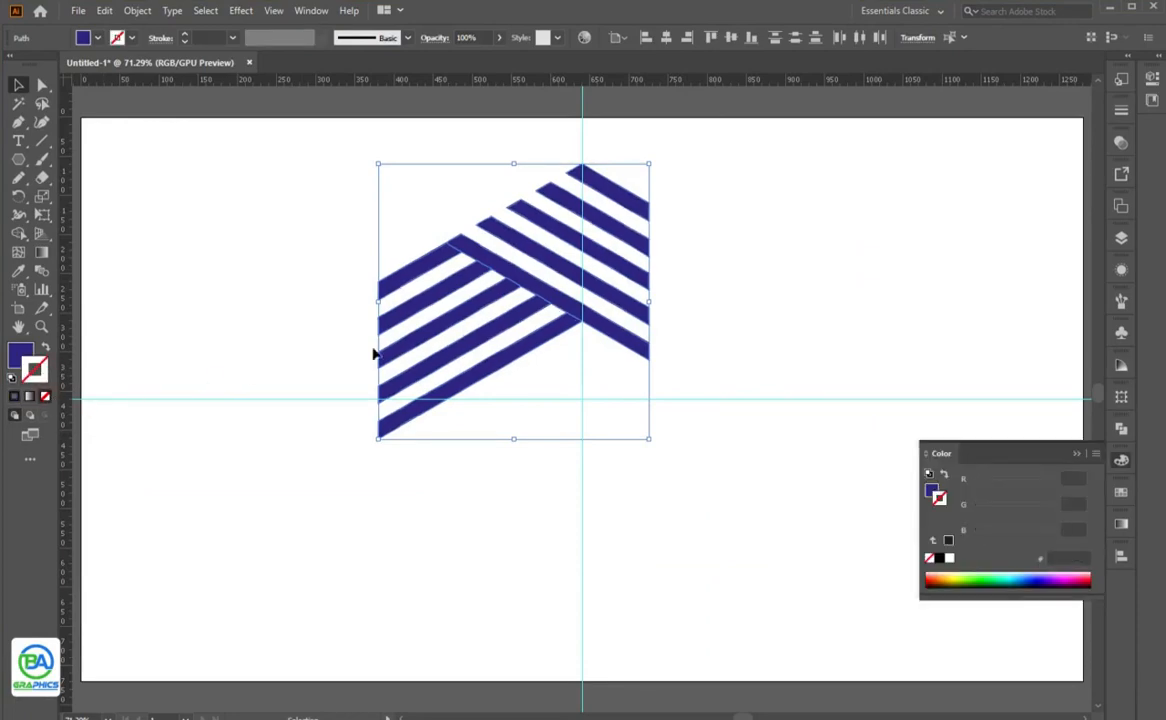
left_click(680, 268)
Group the five right-hand stripes together, then group the five left-hand stripes separately and deselect everything
left_click_drag(697, 163, 616, 384)
right_click(624, 309)
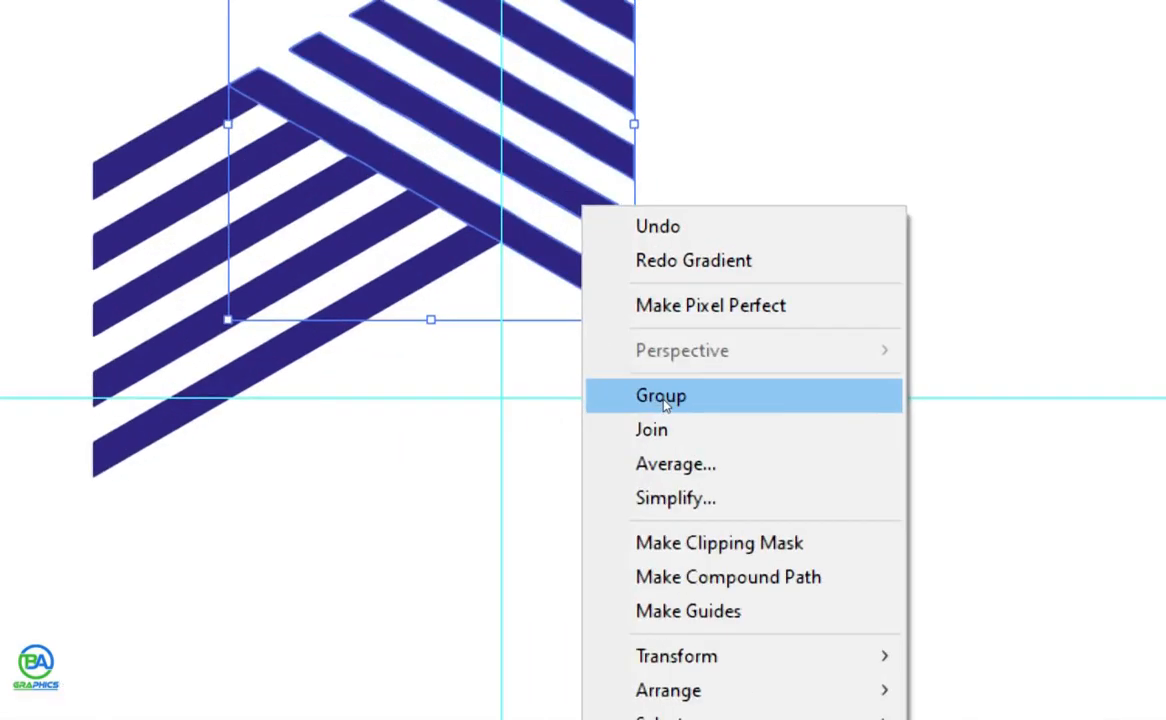
left_click(663, 399)
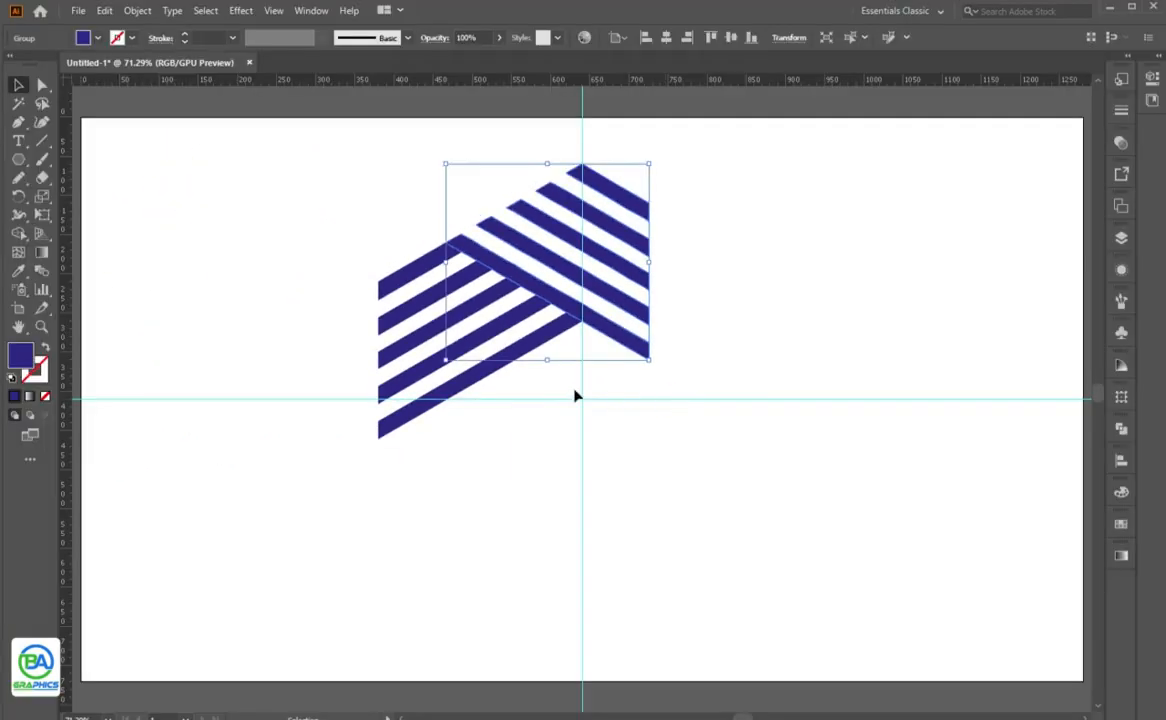
left_click_drag(285, 258, 430, 458)
right_click(419, 347)
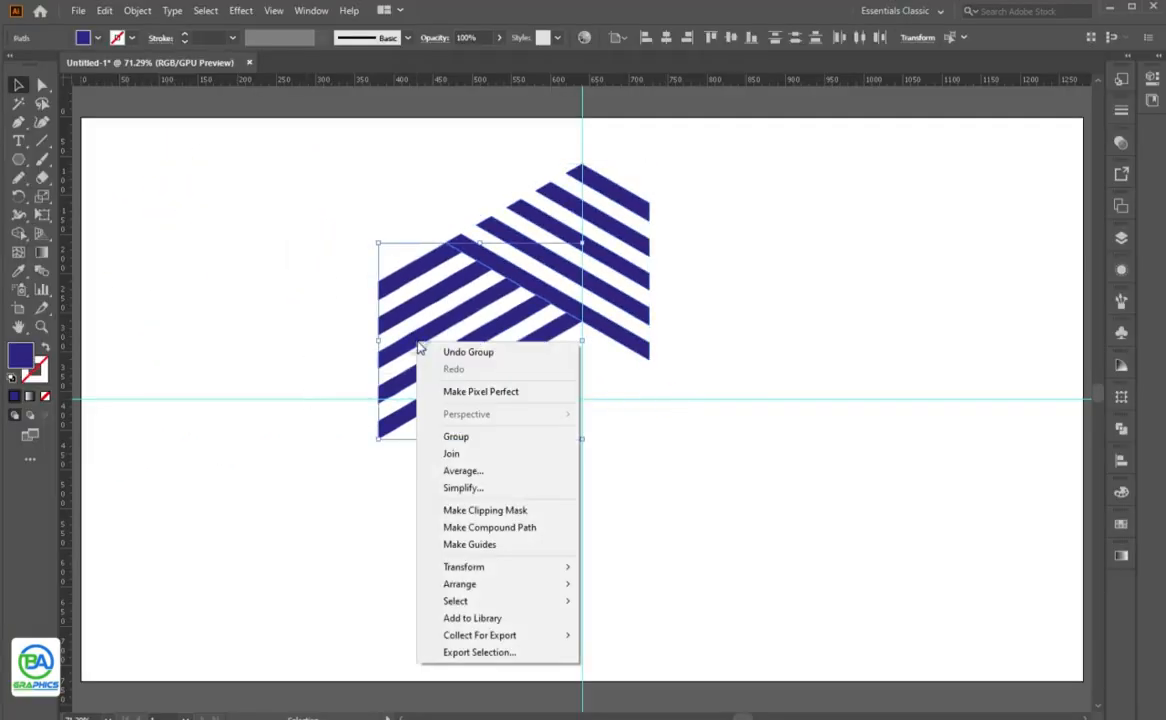
left_click(466, 438)
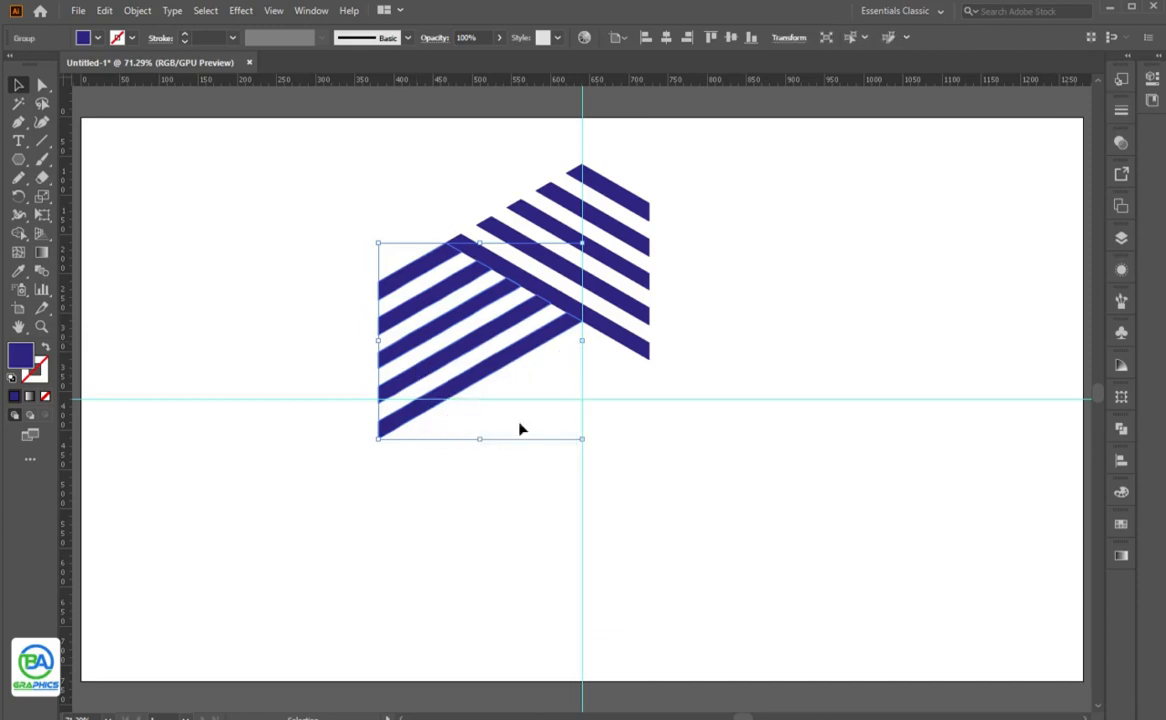
left_click(640, 347)
left_click(868, 274)
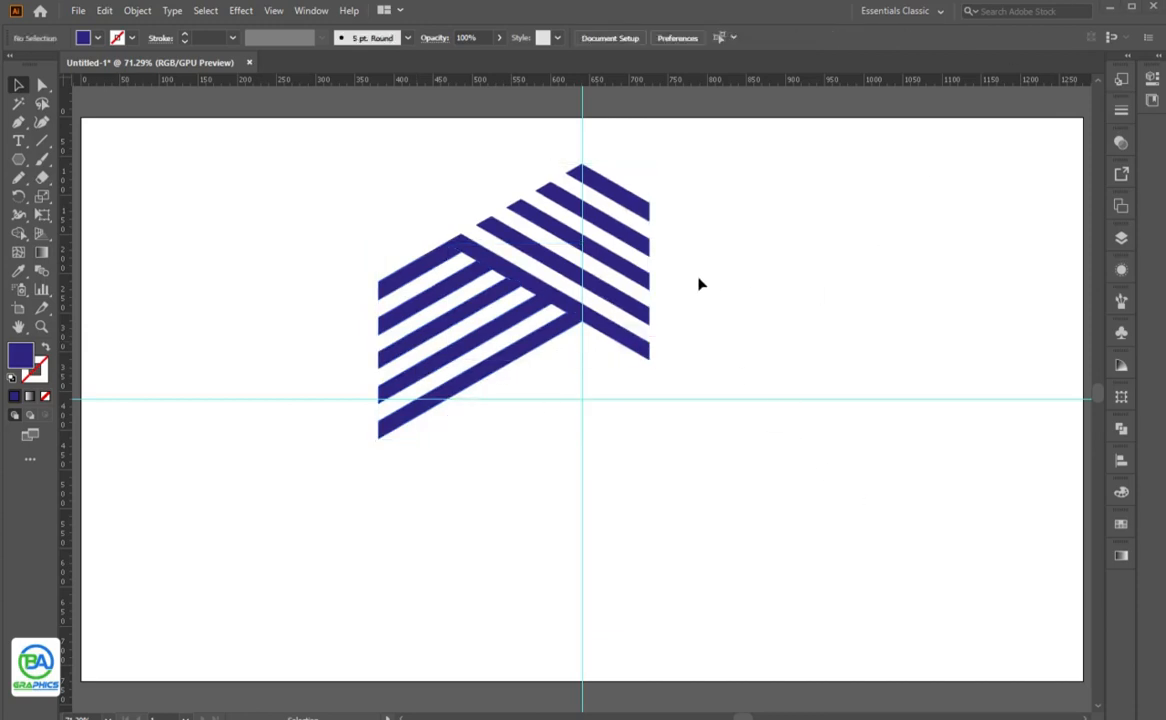
Set out the gradient, color and swatch controls and fill the right-hand stripe group with a linear white-to-black gradient
left_click(622, 274)
left_click(1122, 560)
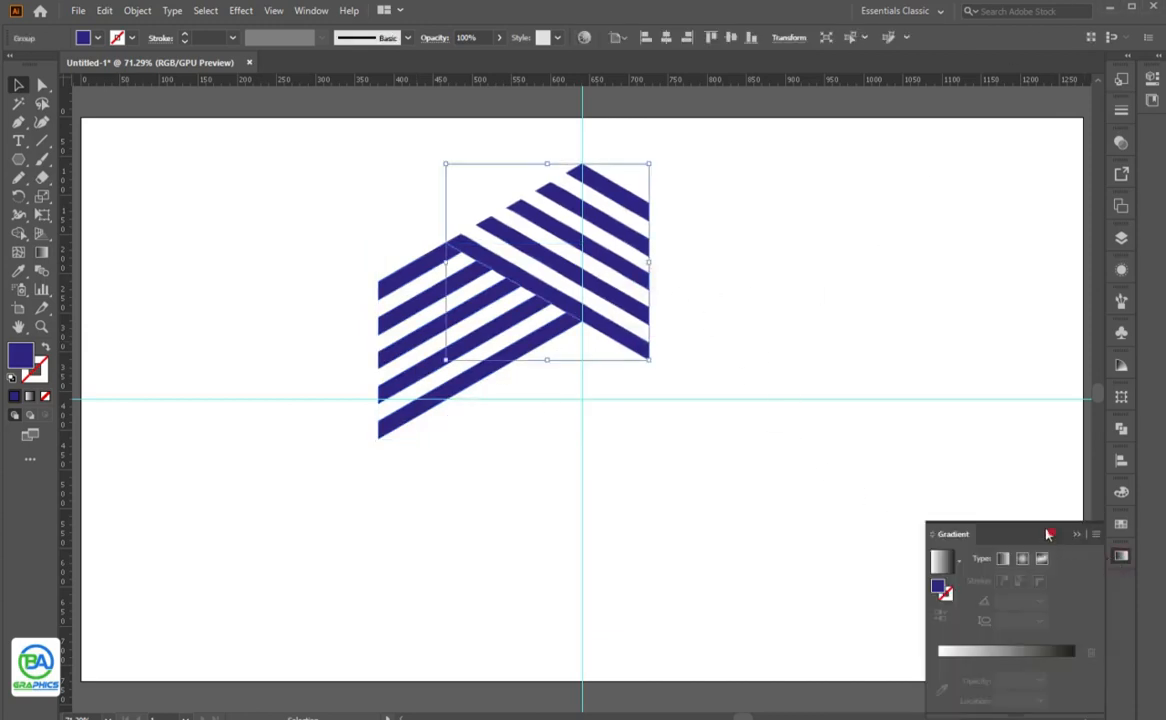
left_click_drag(1050, 534, 1034, 524)
left_click(1121, 493)
left_click_drag(1042, 480, 1019, 220)
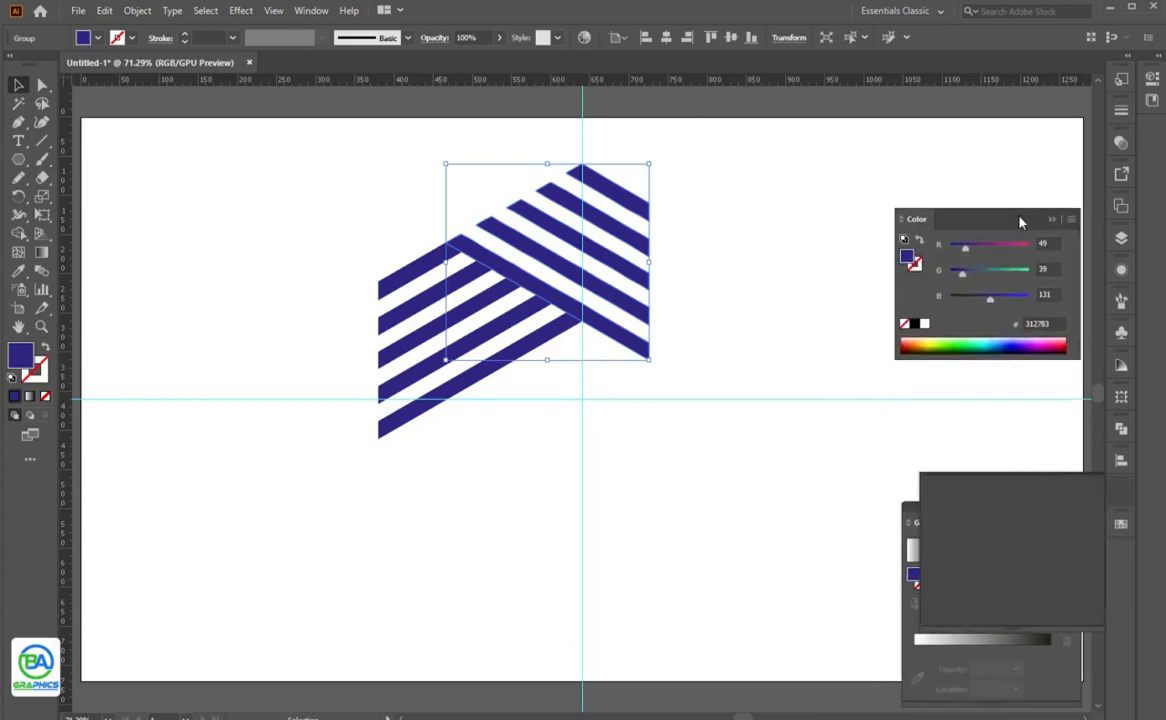
left_click(1123, 500)
left_click_drag(1031, 484, 1007, 377)
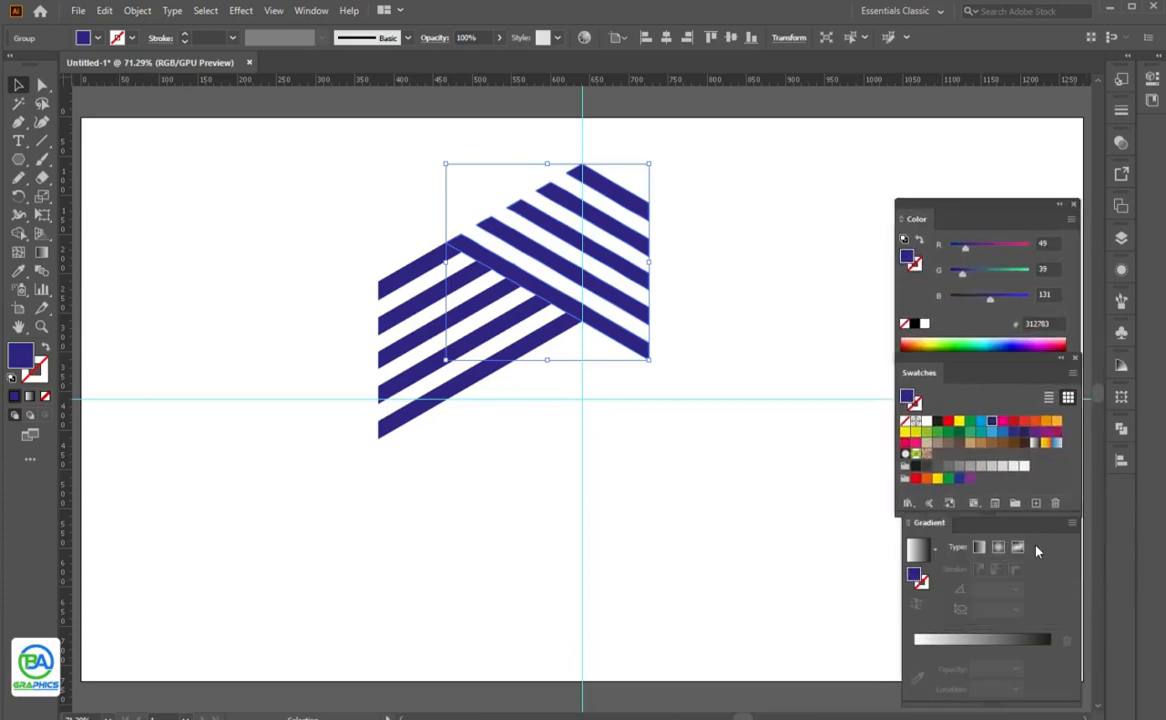
left_click(978, 643)
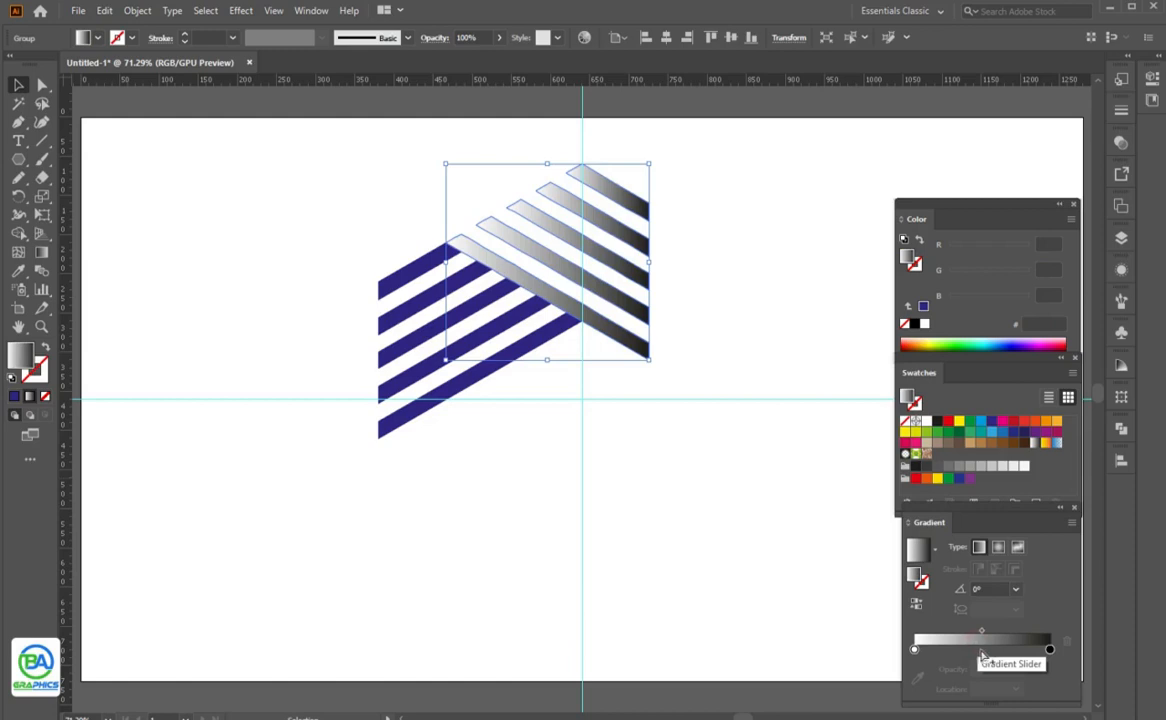
Make both gradient ends near-black 1D1D1B, add a cyan 00E0E3 stop at about 50%, and put the color controls away
left_click_drag(914, 652, 914, 651)
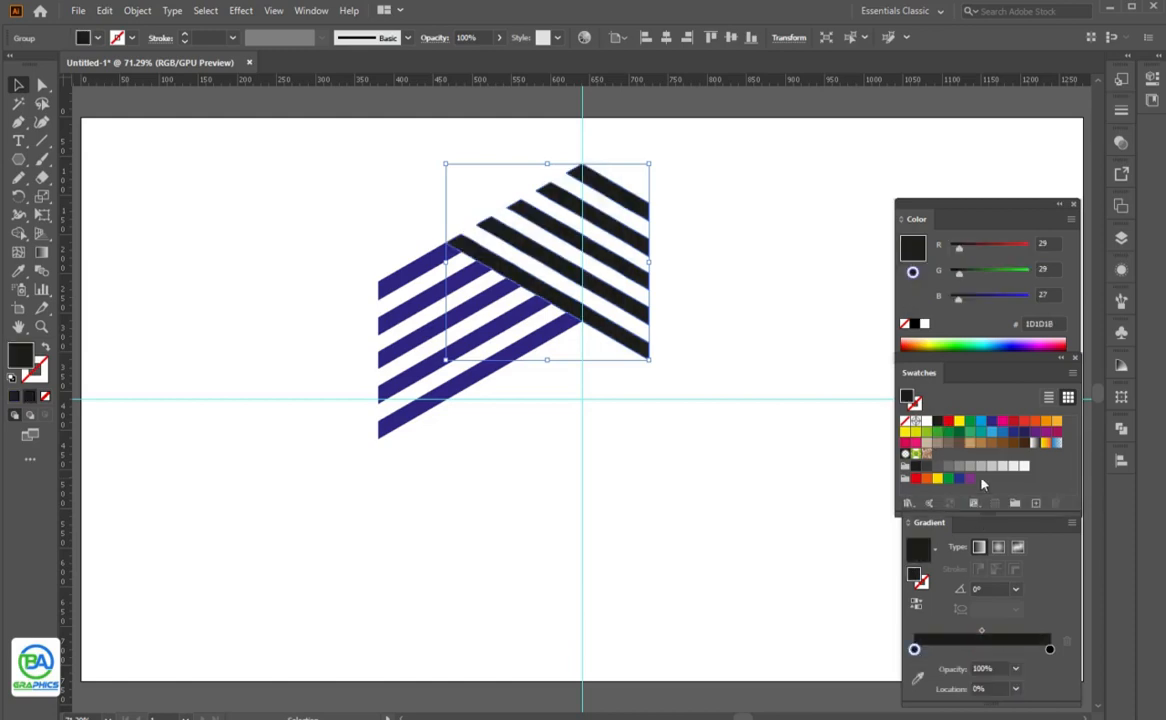
left_click(984, 648)
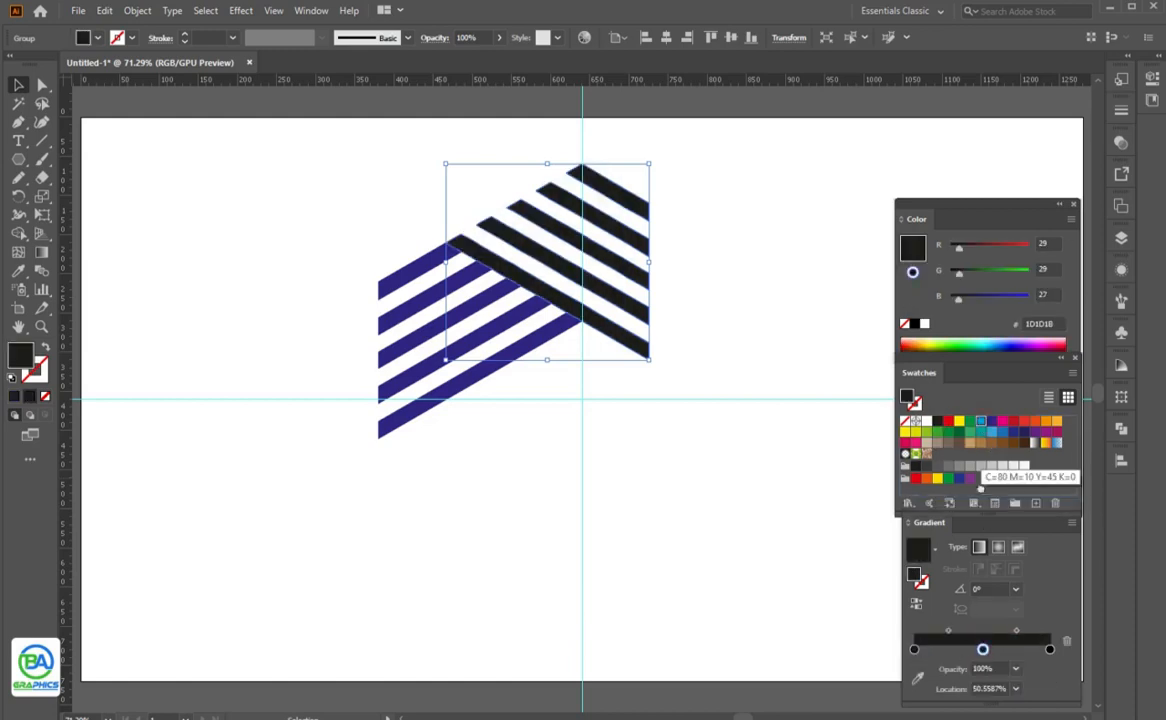
left_click_drag(981, 420, 983, 648)
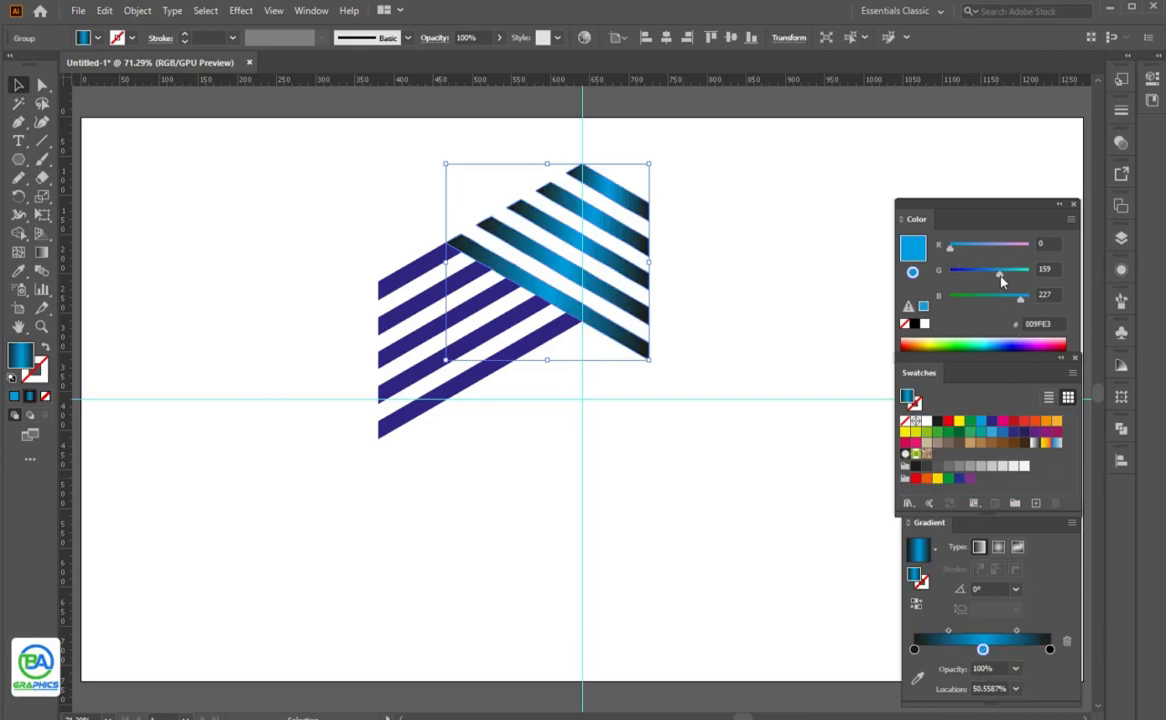
left_click_drag(1002, 281, 1021, 288)
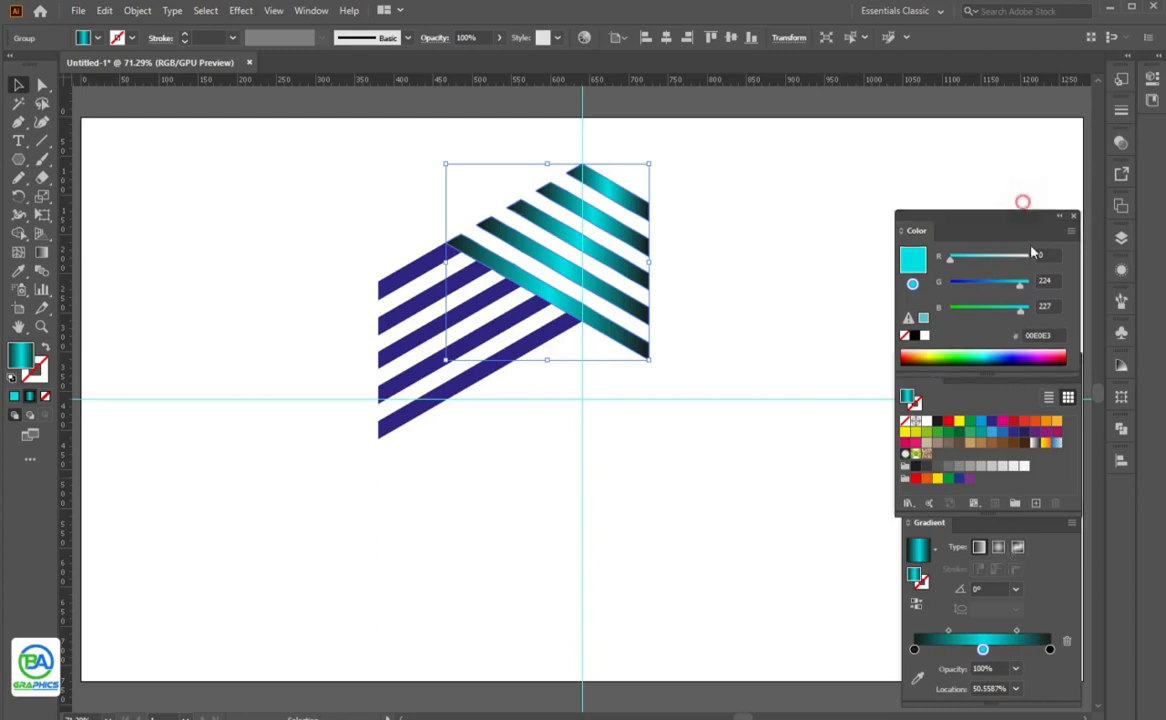
left_click_drag(1023, 201, 1117, 492)
left_click_drag(1015, 364, 1117, 522)
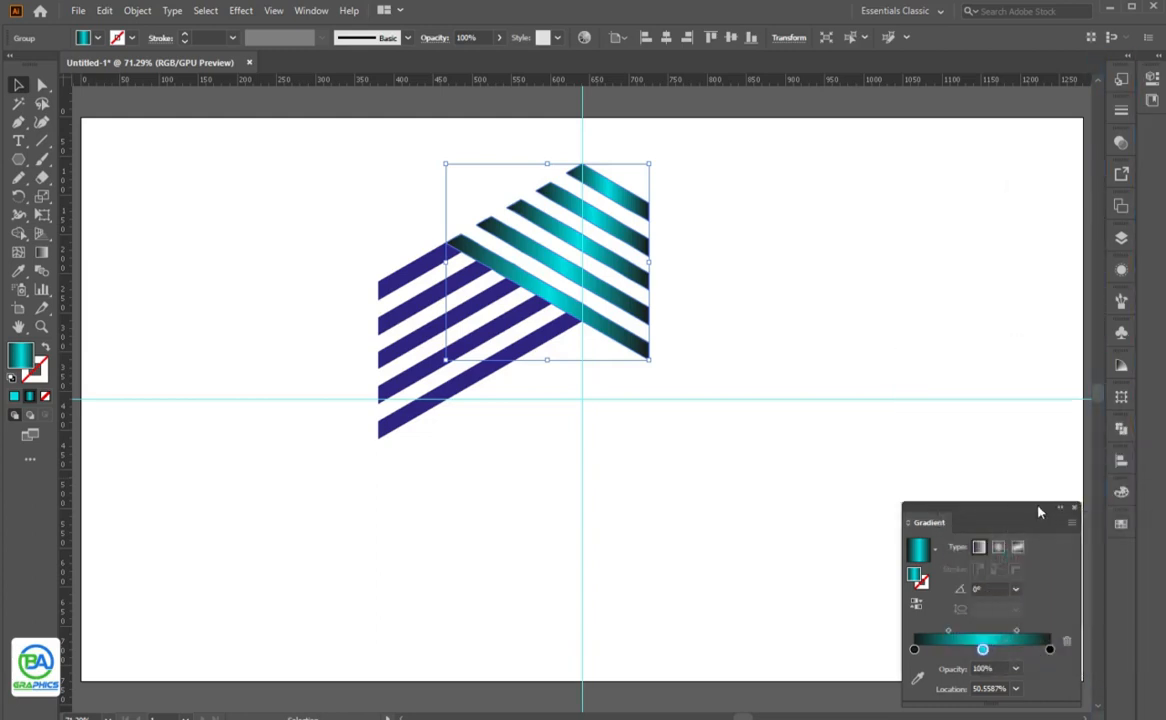
left_click_drag(1040, 510, 1120, 545)
Copy the black-cyan-black gradient from the right-hand stripes onto the left-hand stripe group with the Eyedropper
left_click(416, 423)
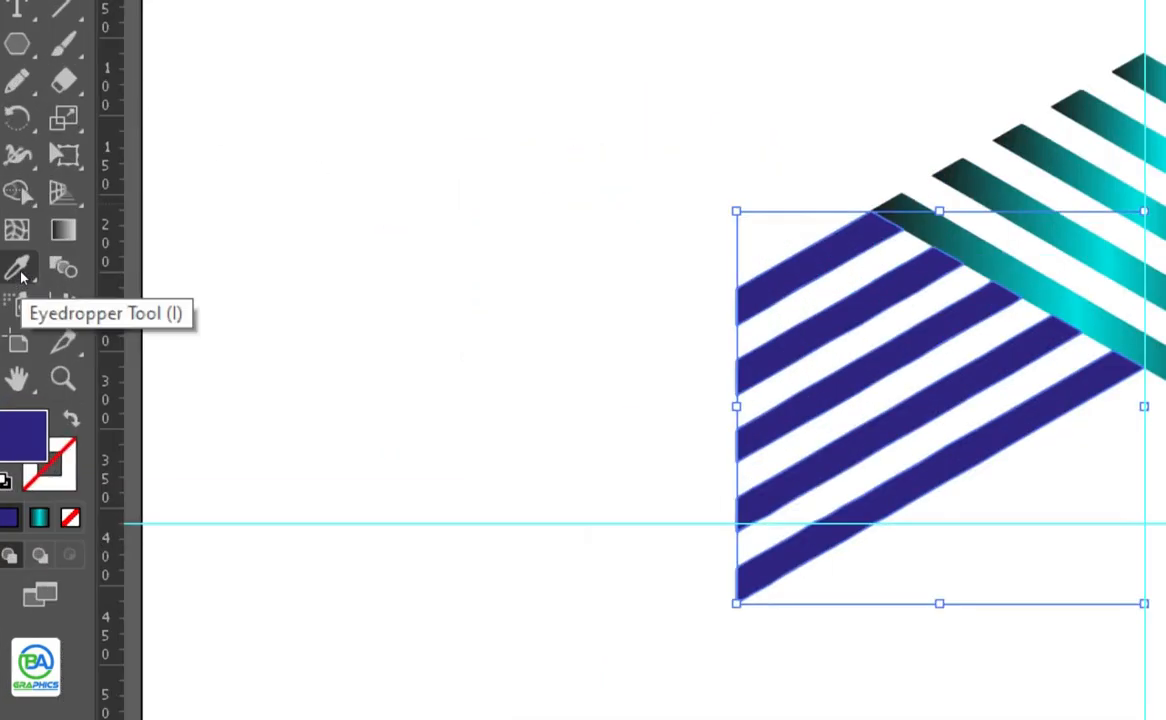
left_click(20, 273)
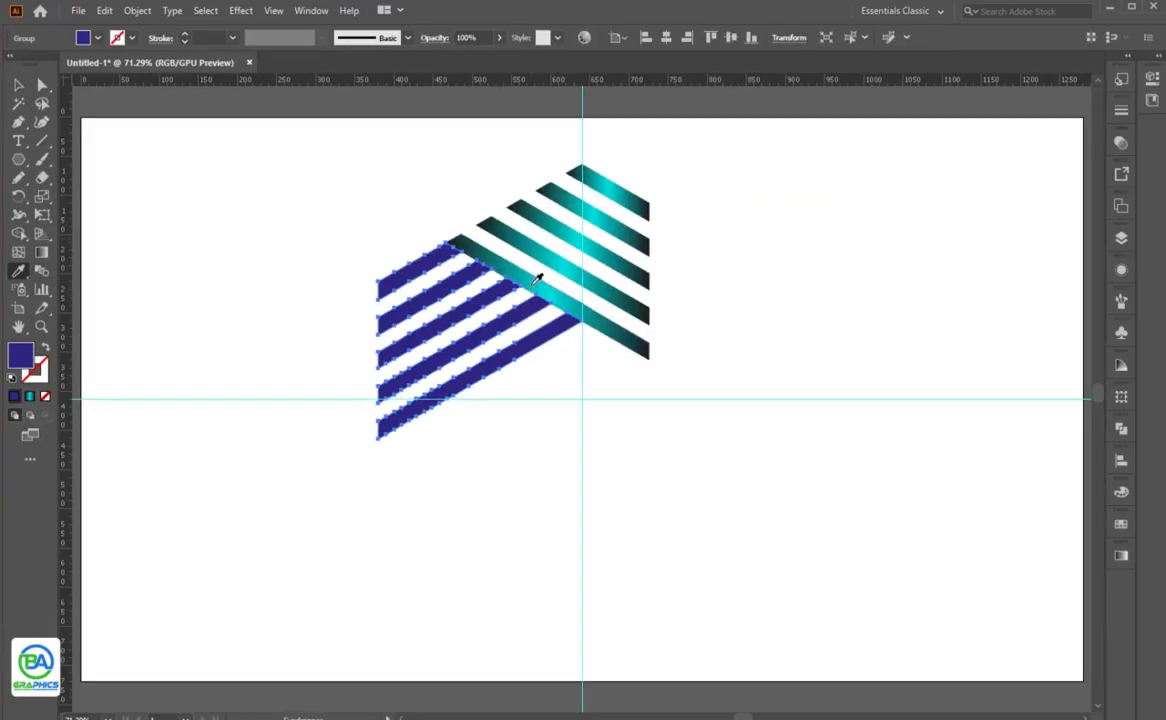
left_click(535, 277)
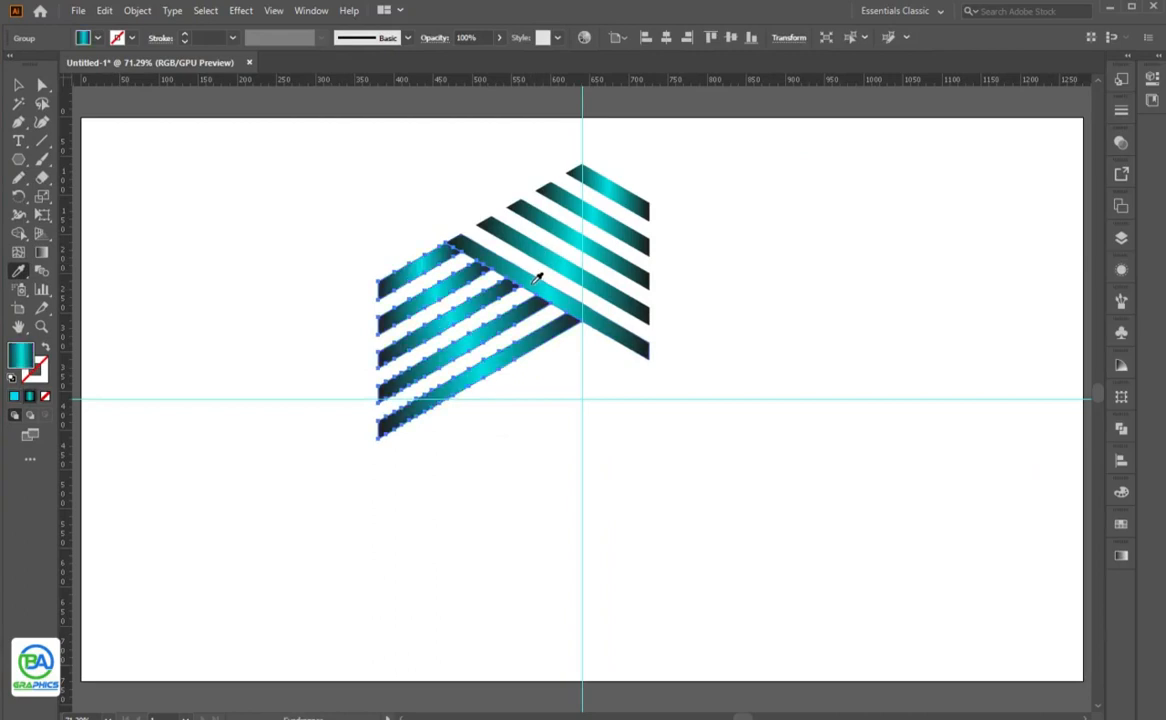
left_click(19, 85)
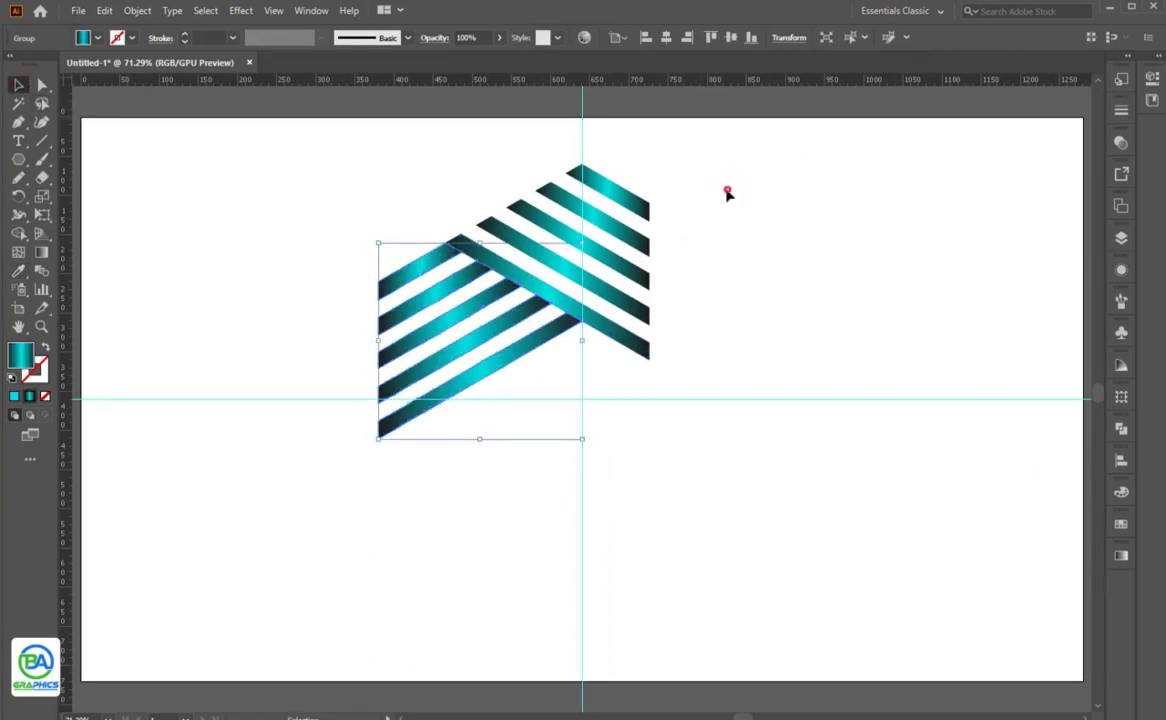
Combine the left-hand and right-hand gradient stripe groups into one group
left_click_drag(728, 190, 390, 345)
right_click(419, 340)
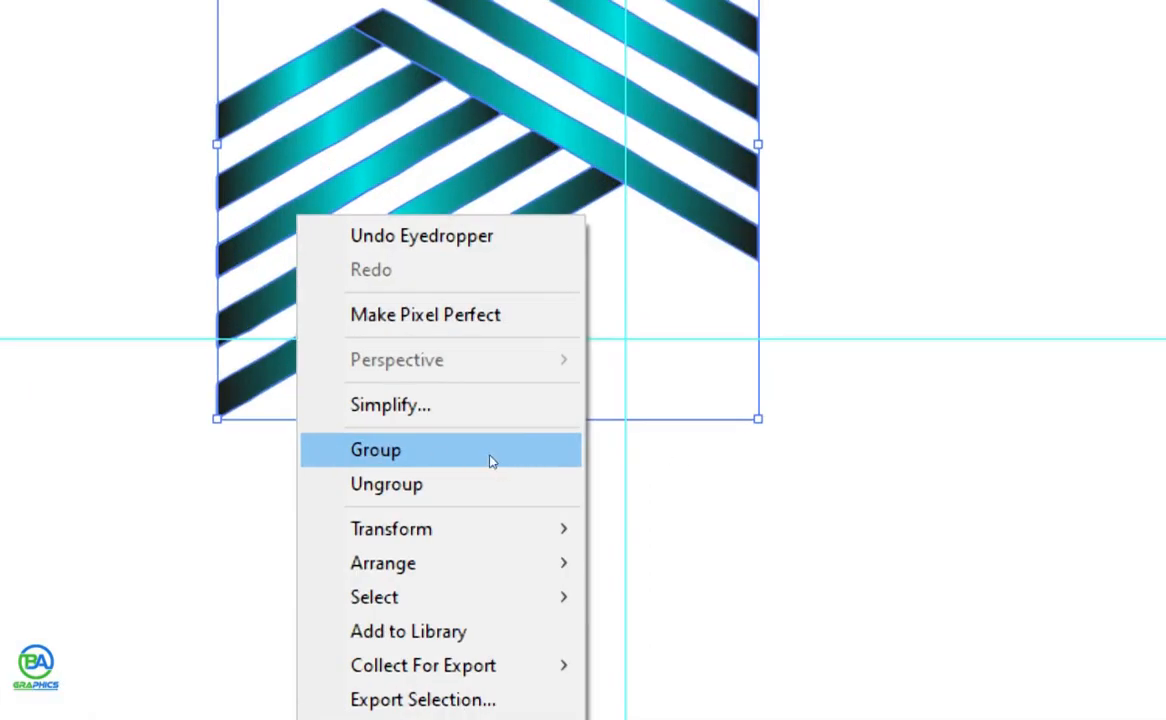
left_click(490, 461)
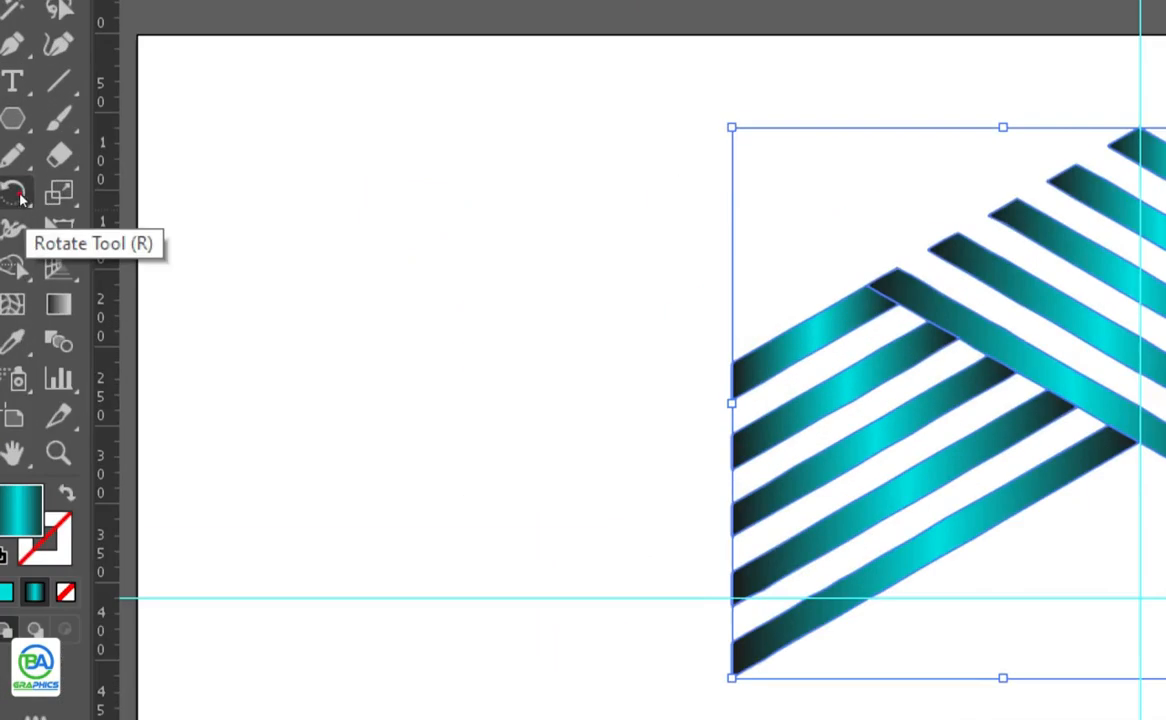
Rotate a copy of the stripe group 120° about the guide intersection, then repeat the transformation to complete the hexagon
left_click(16, 194)
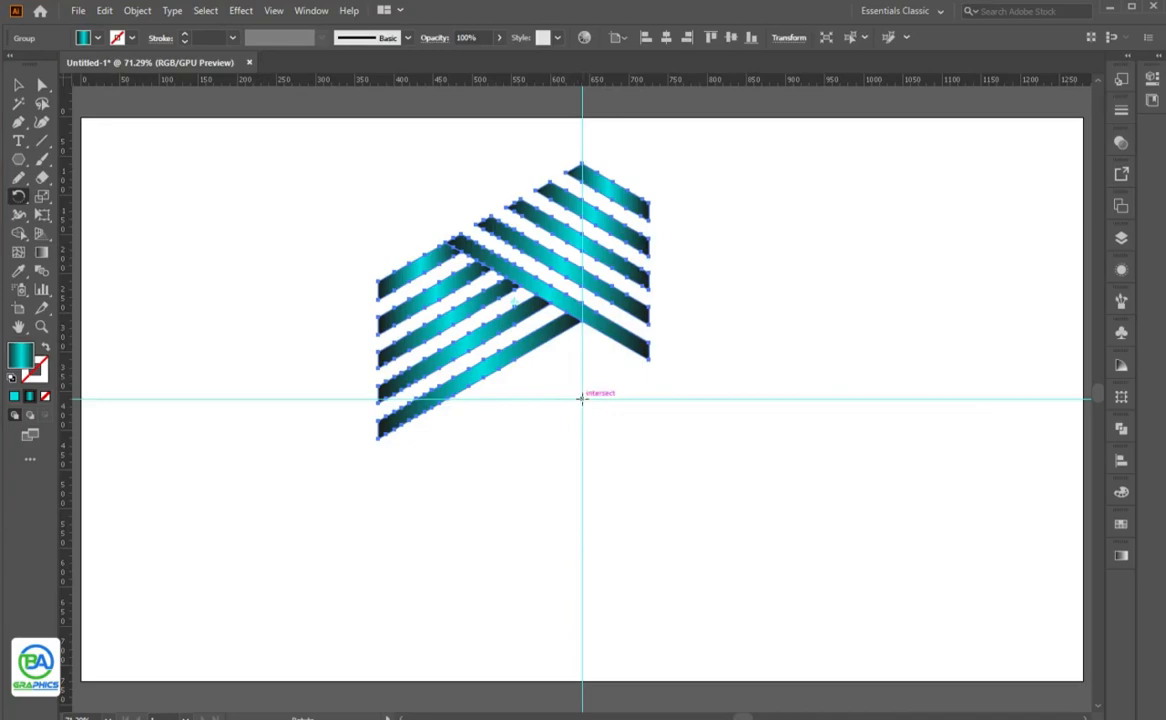
left_click(581, 398, "alt")
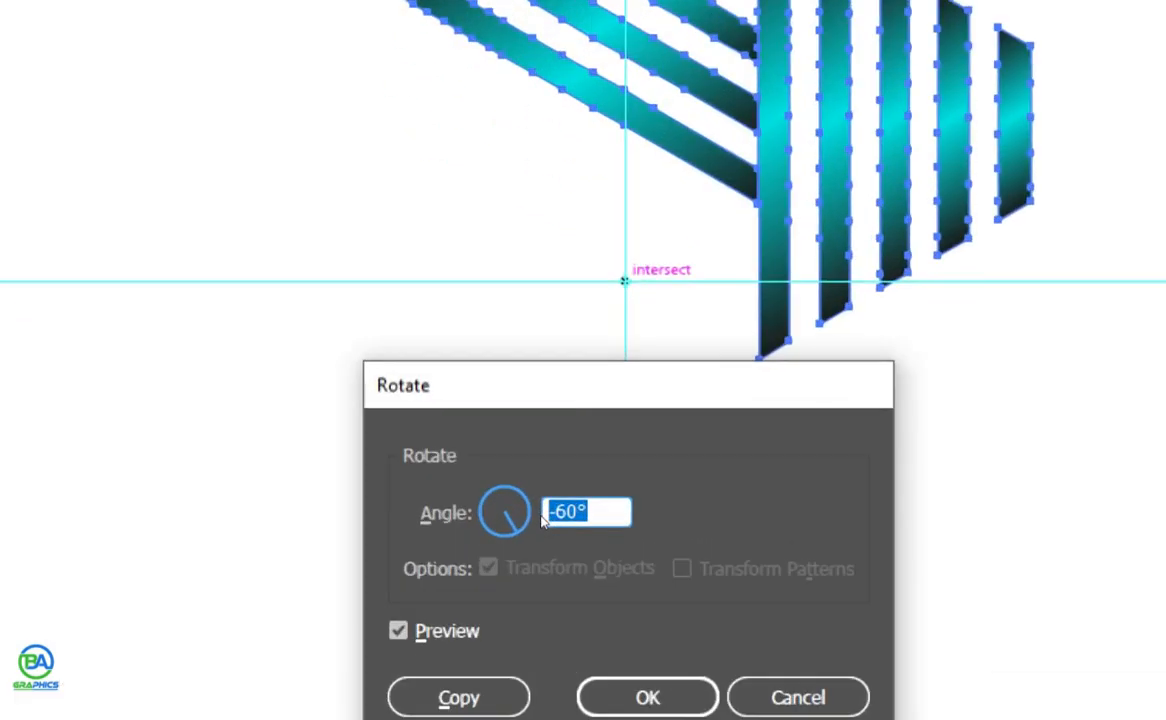
type("12")
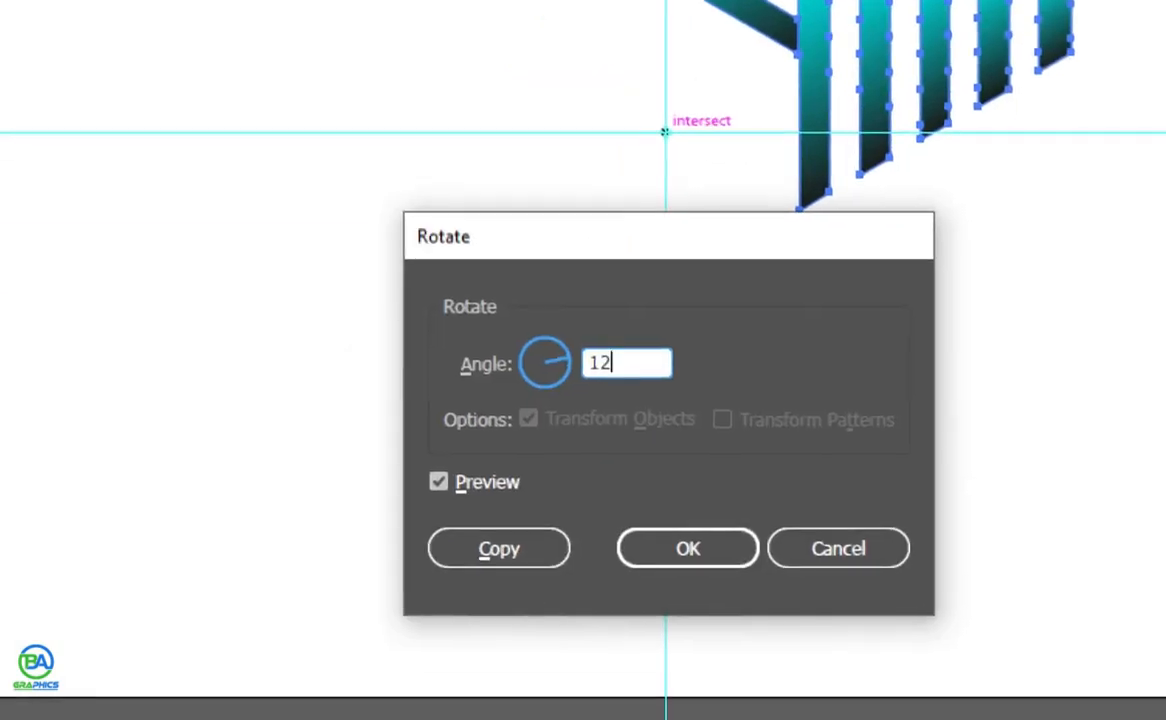
type("0")
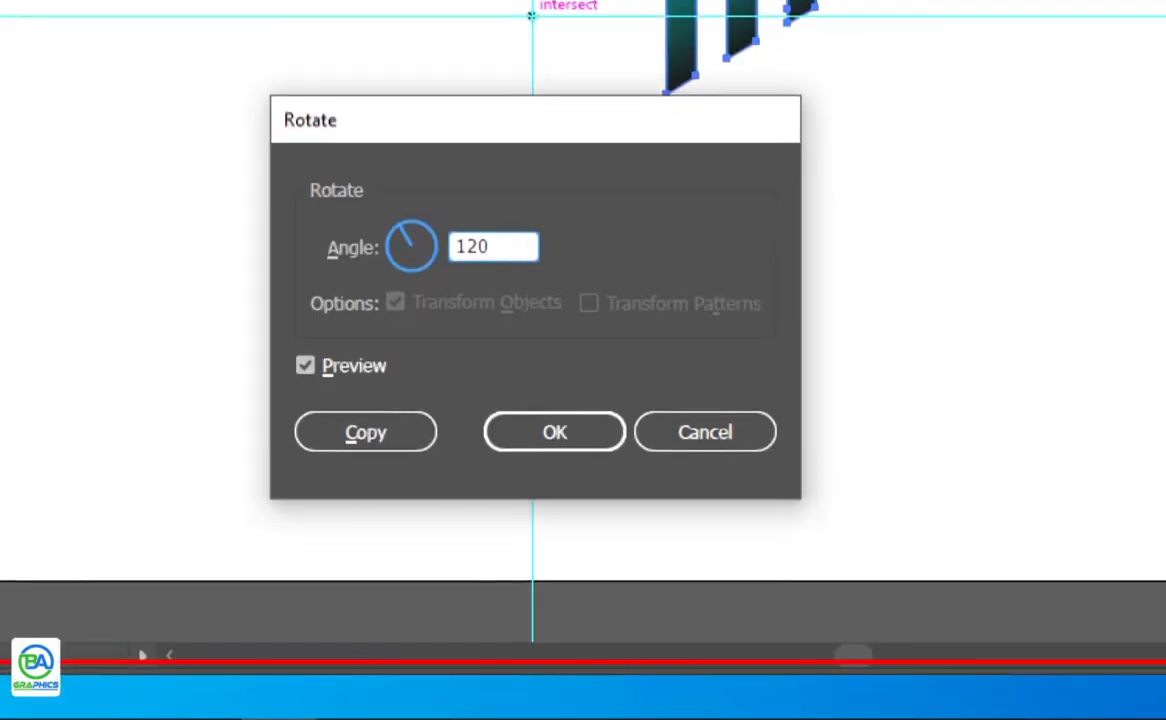
key("alt+c")
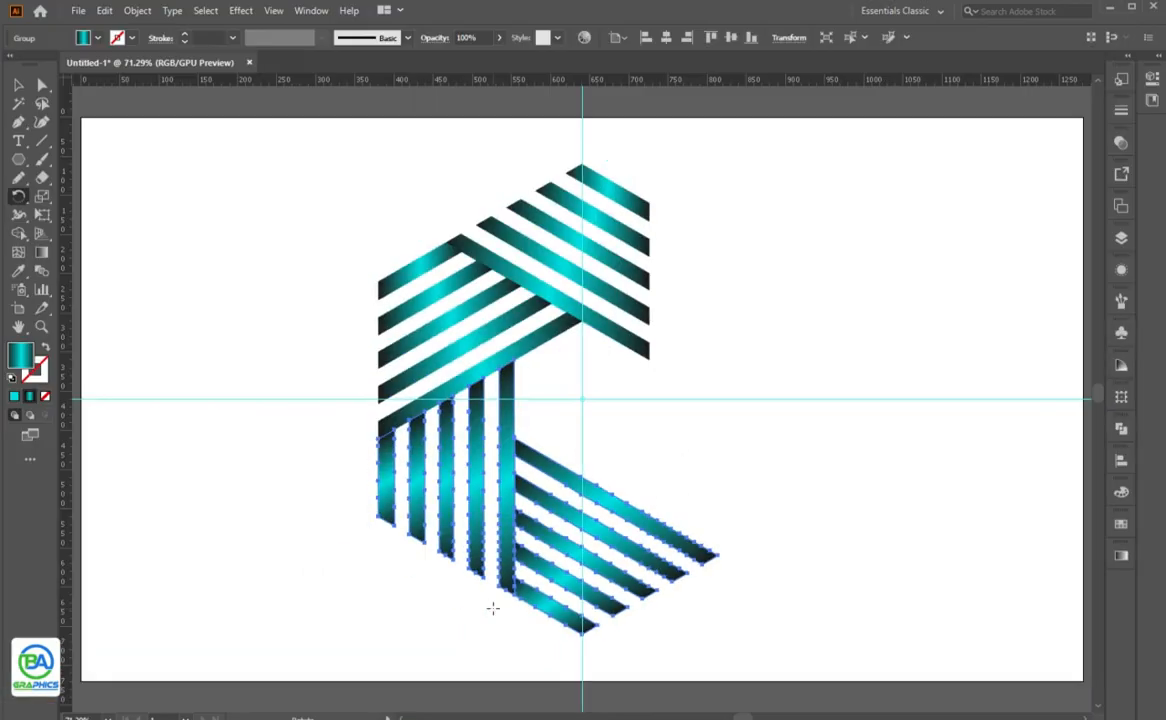
key("v")
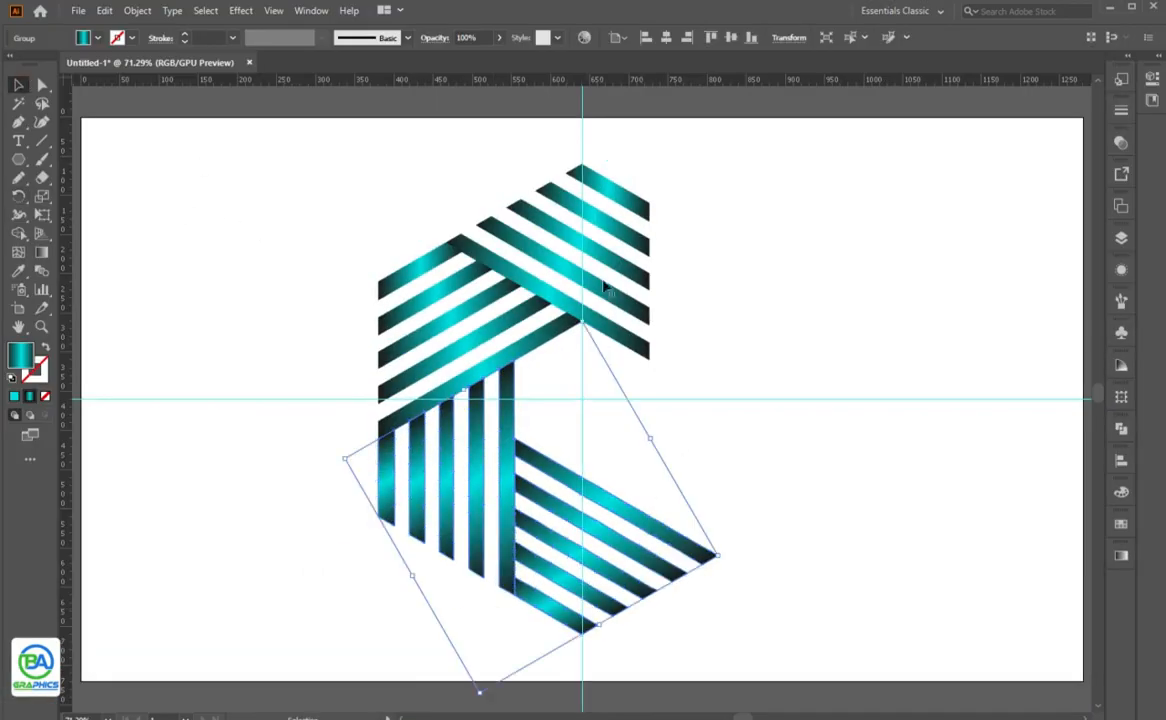
key("ctrl+d")
Group all three rotated stripe sections into a single hexagonal logo and deselect it
left_click_drag(823, 204, 395, 535)
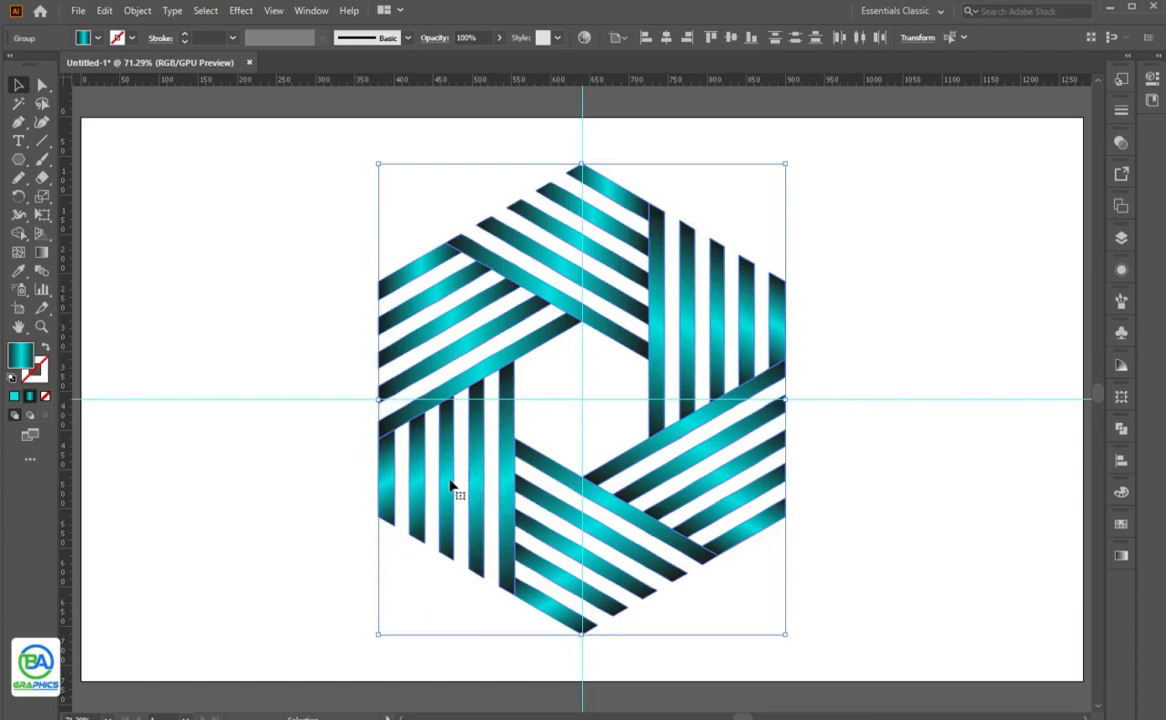
right_click(560, 478)
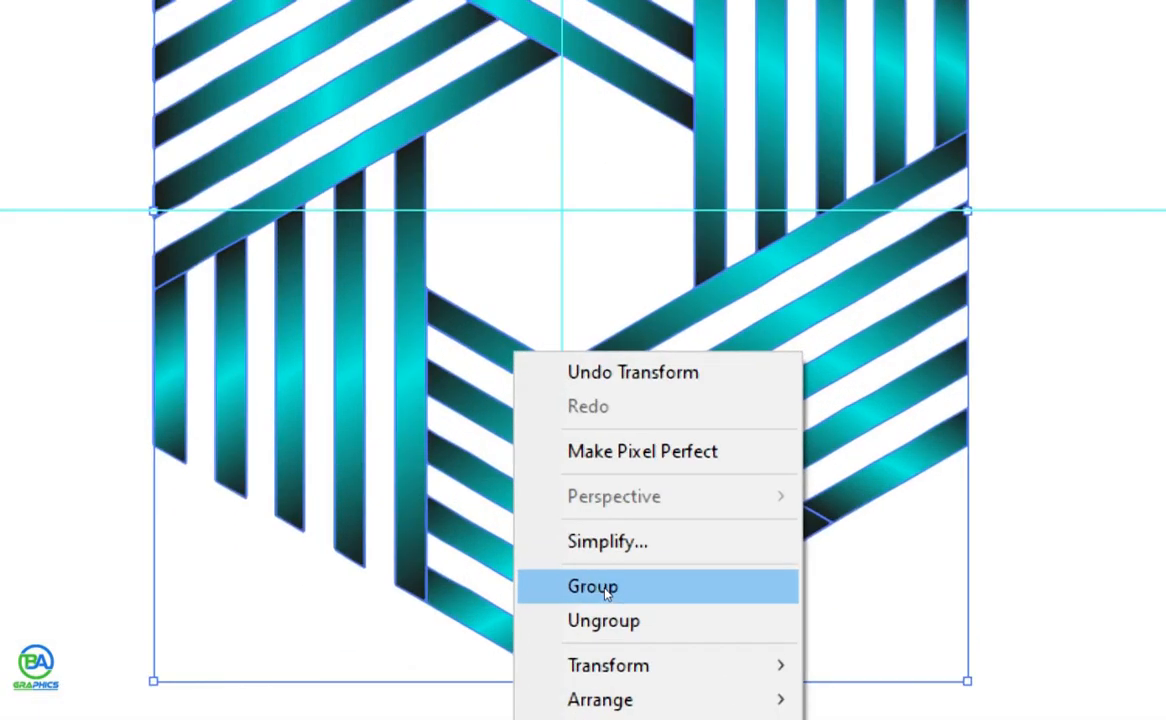
left_click(600, 587)
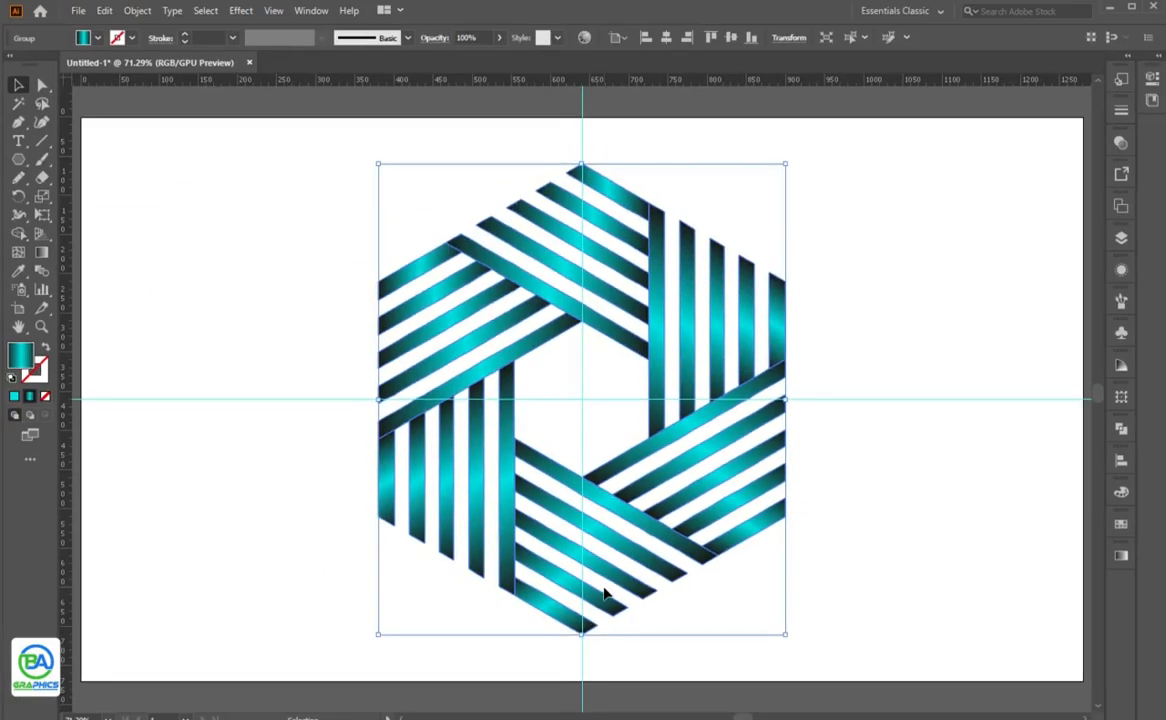
left_click(813, 509)
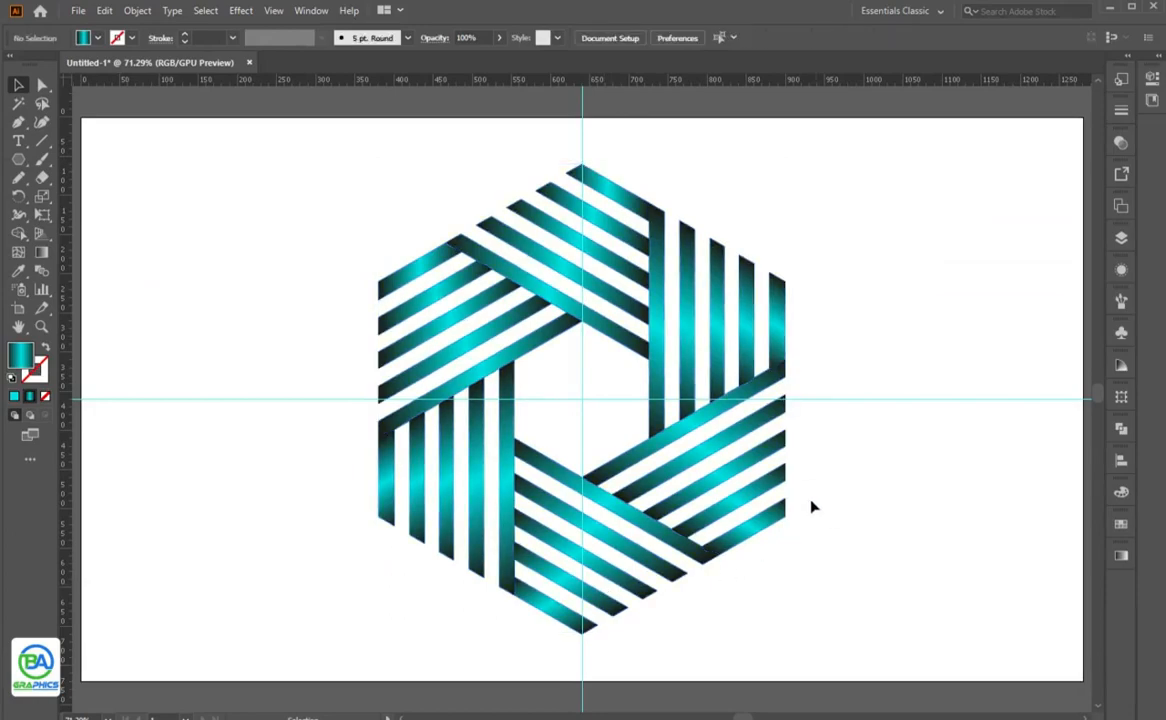
Unlock the horizontal and vertical center guides and delete them
left_click(137, 11)
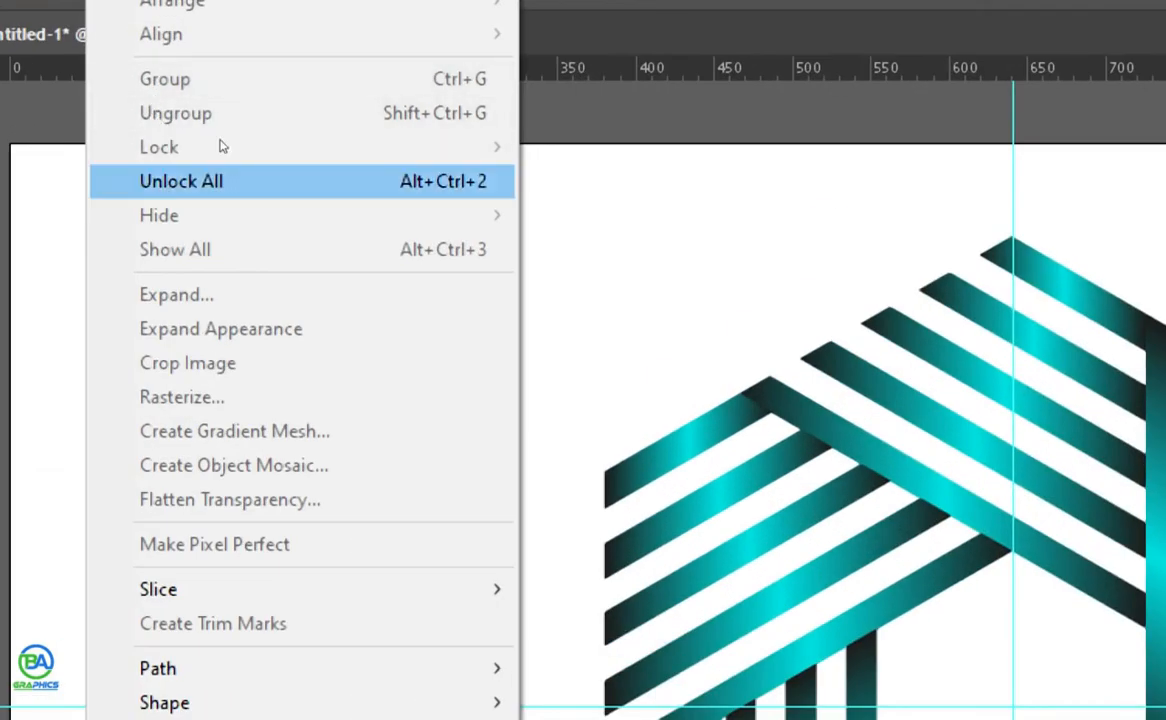
left_click(185, 176)
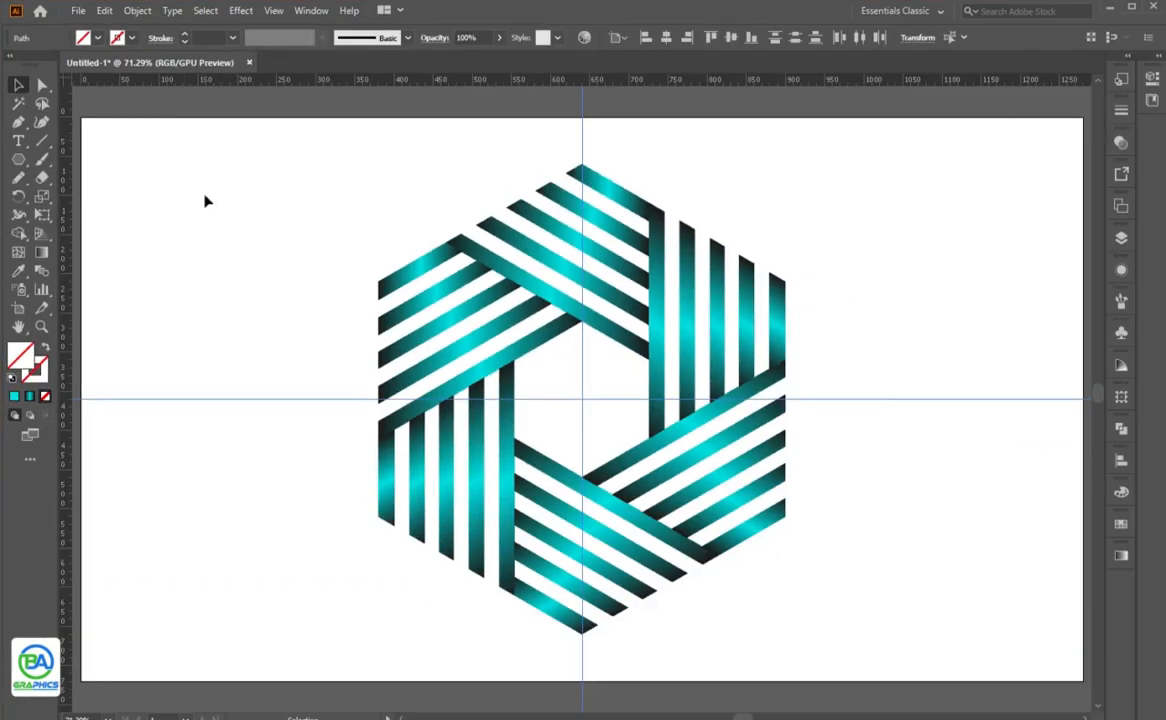
key("Delete")
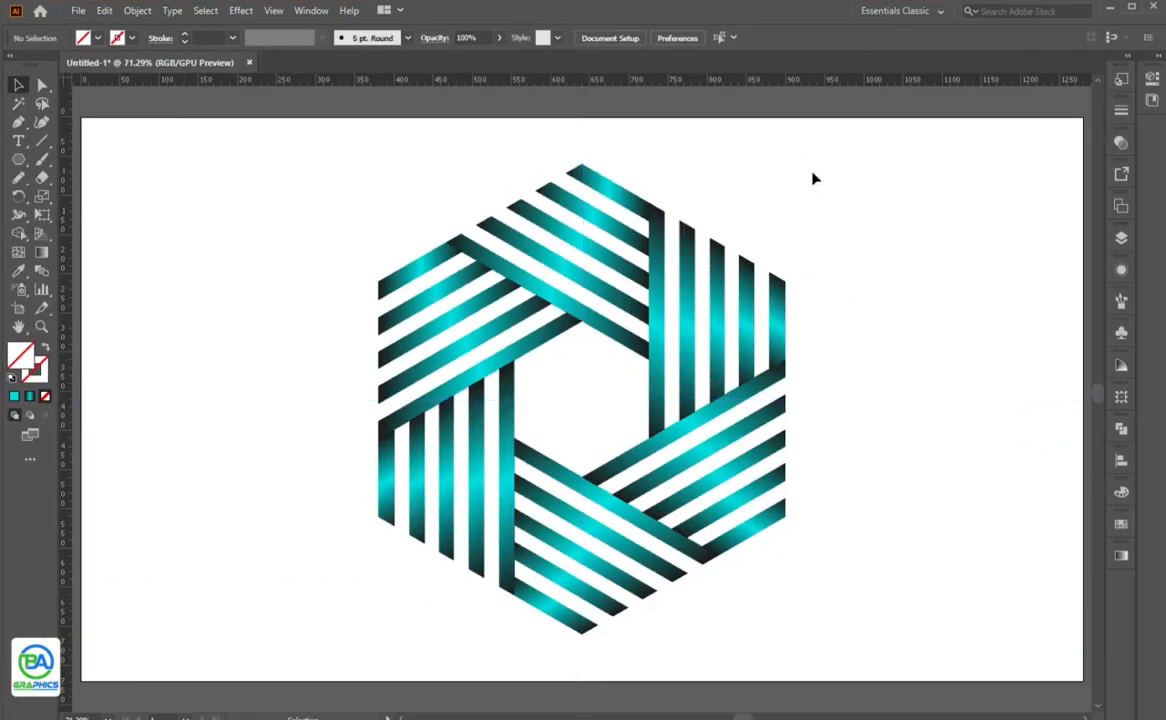
Draw a circle with the default white fill and black stroke in the empty area to the right of the logo
key("d")
left_click(19, 162)
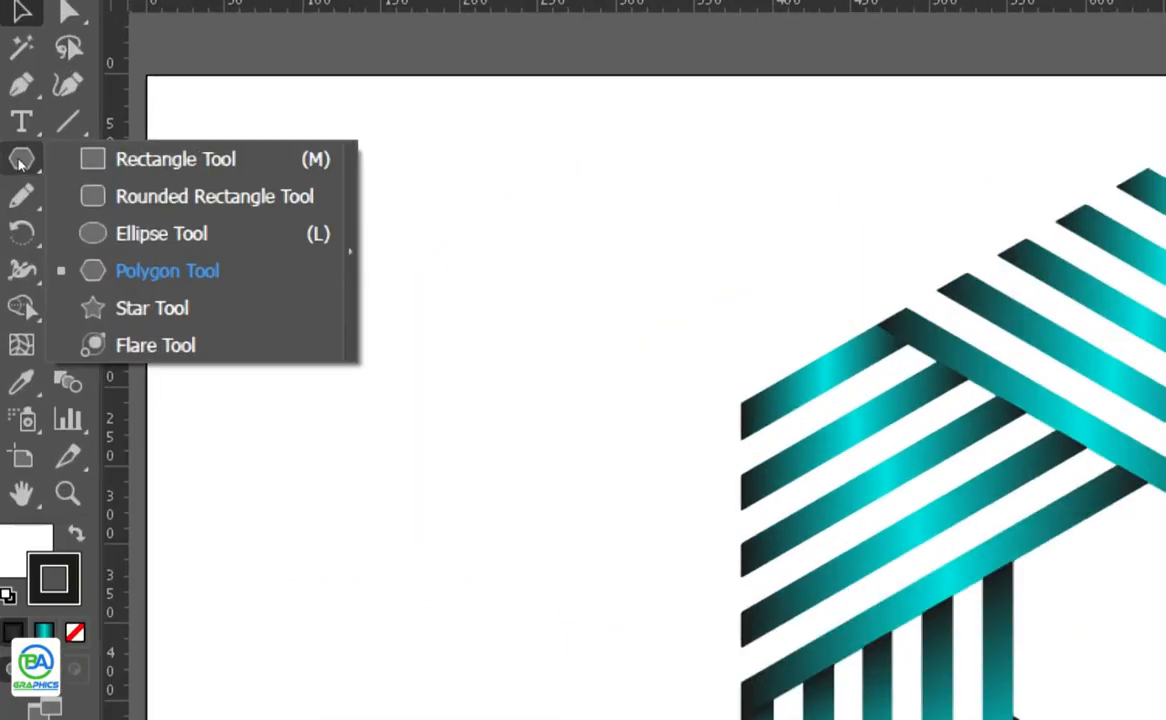
left_click(95, 199)
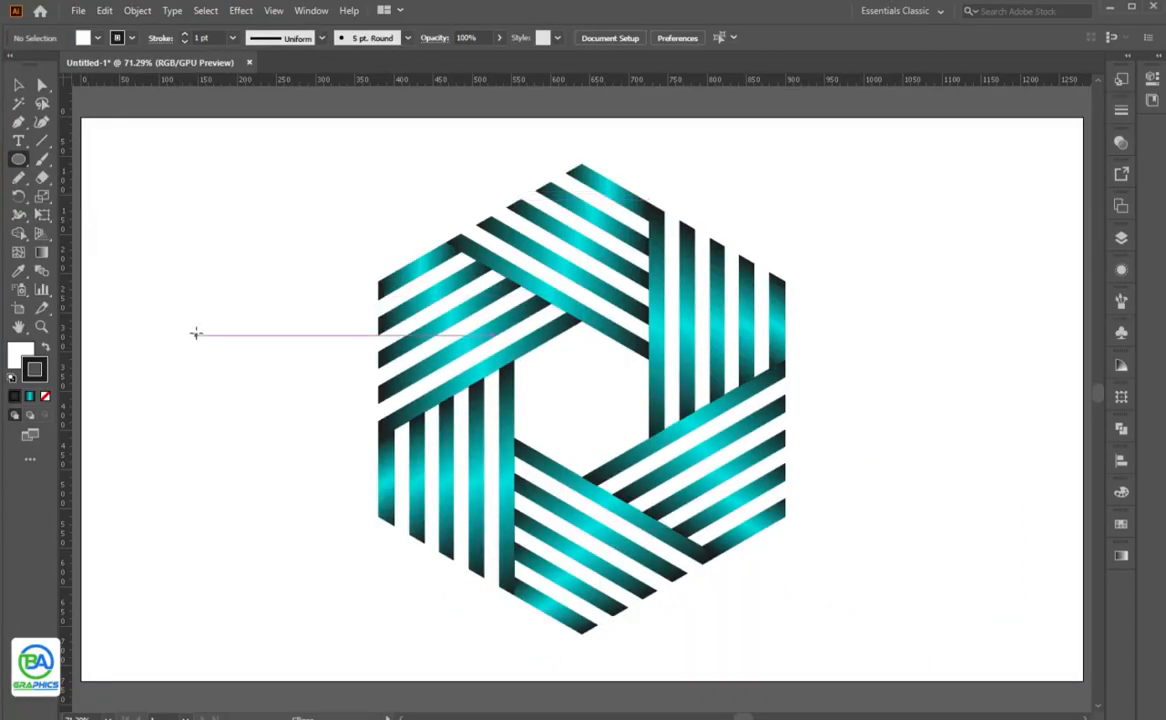
left_click_drag(857, 313, 976, 488)
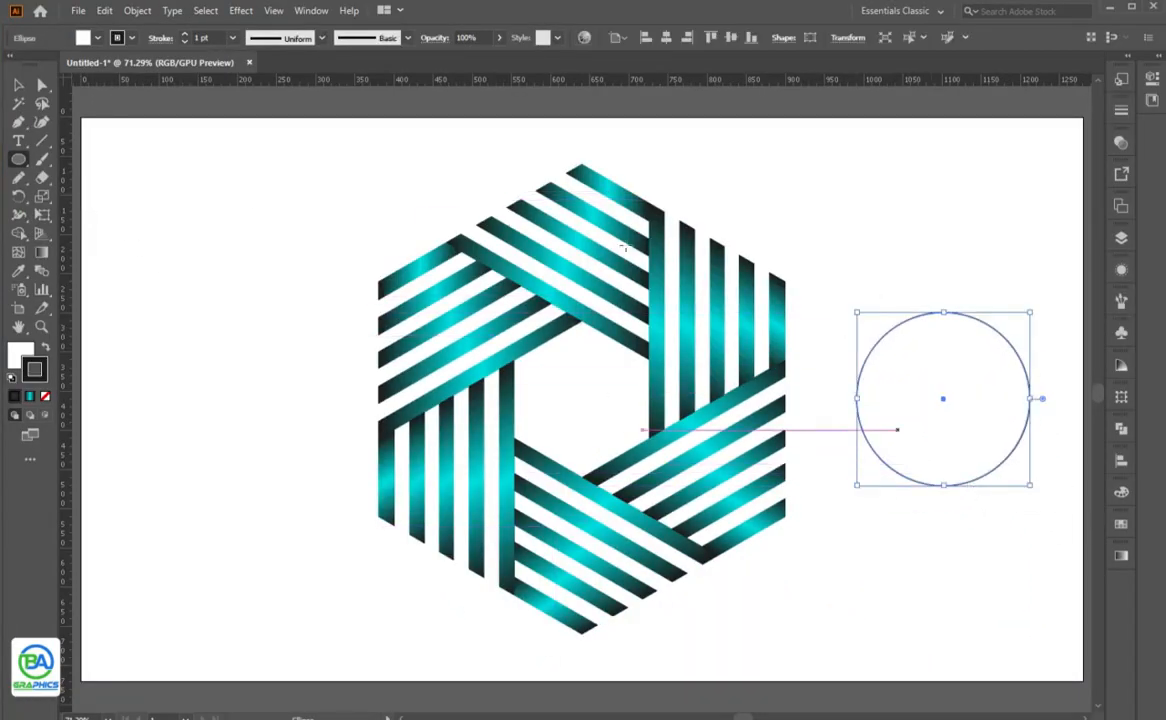
Remove the circle's stroke and fill it with solid black
key("v")
key("x")
left_click(40, 375)
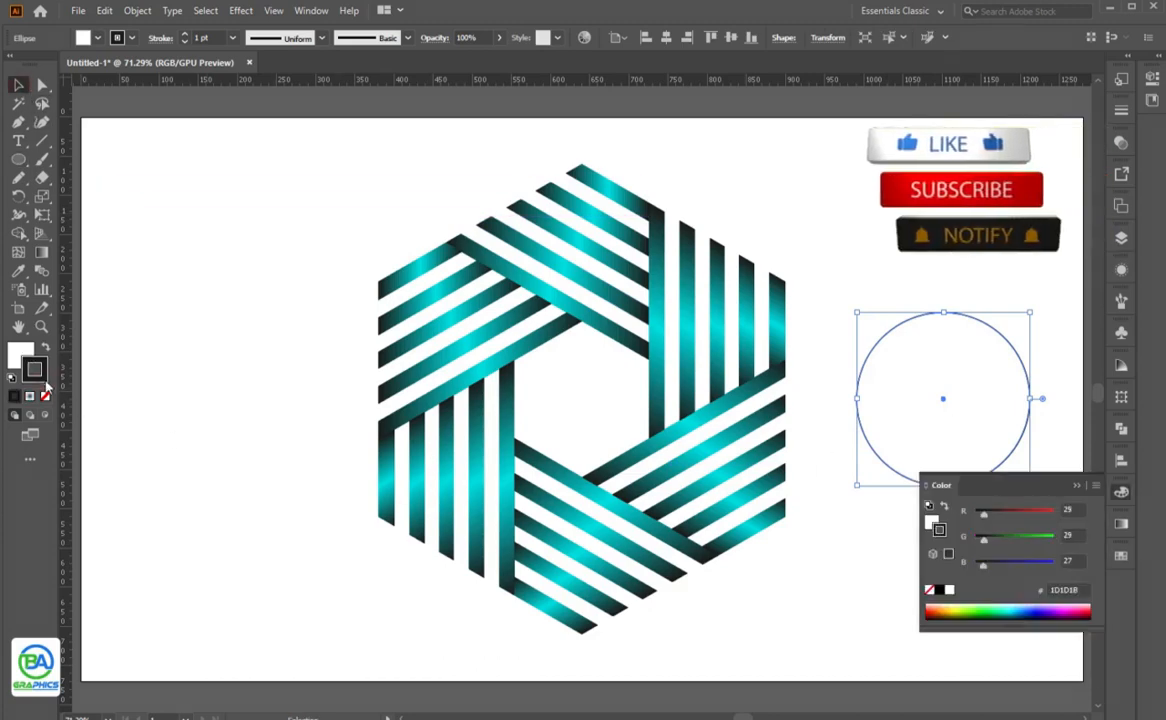
left_click(45, 397)
left_click(18, 356)
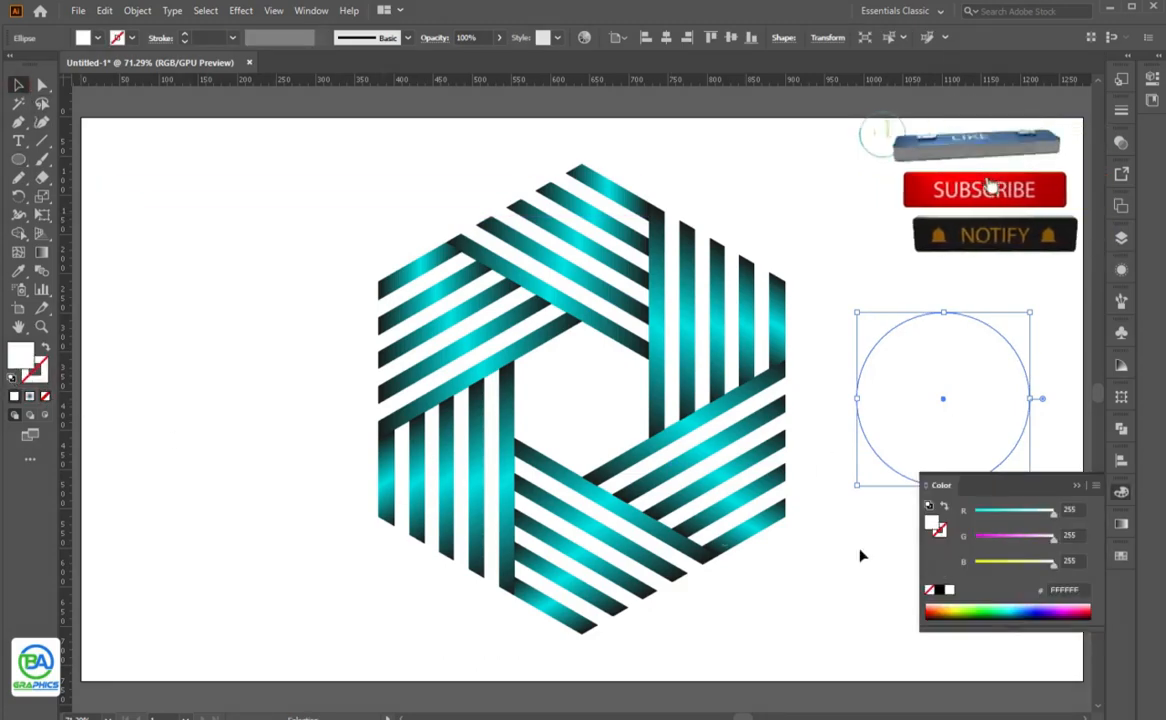
left_click(940, 591)
left_click(1078, 488)
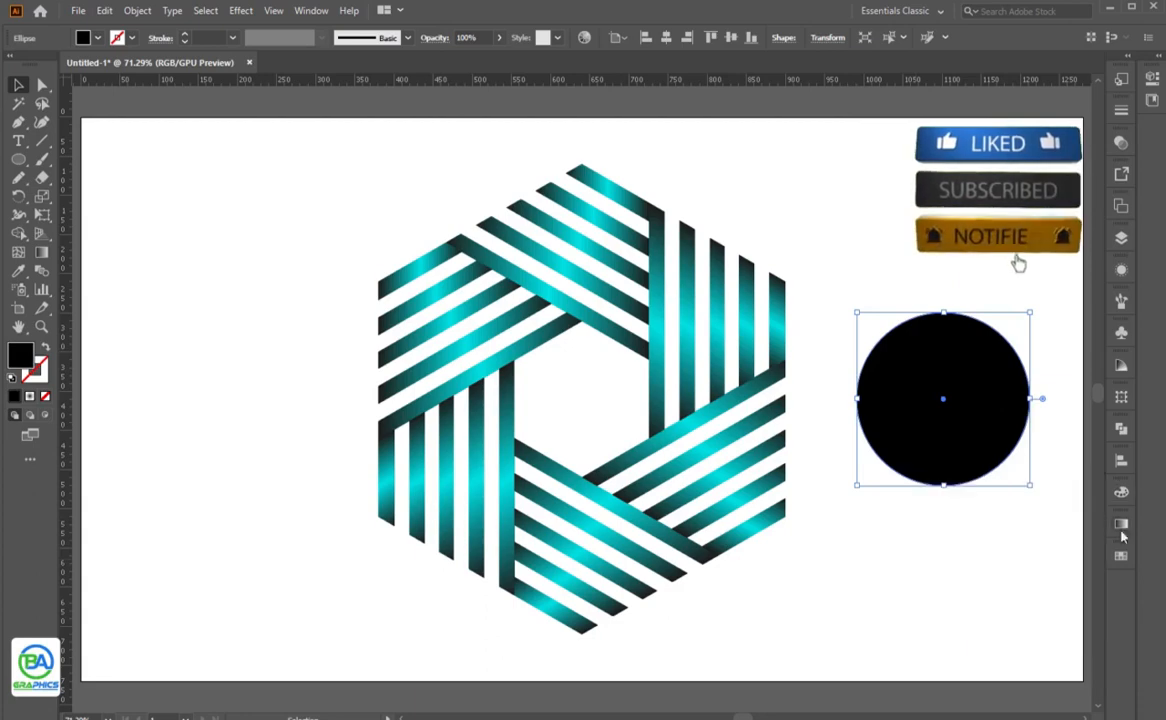
Fill the circle with a radial gradient fading from black at the center to white at the edge
left_click(1121, 530)
left_click(1010, 636)
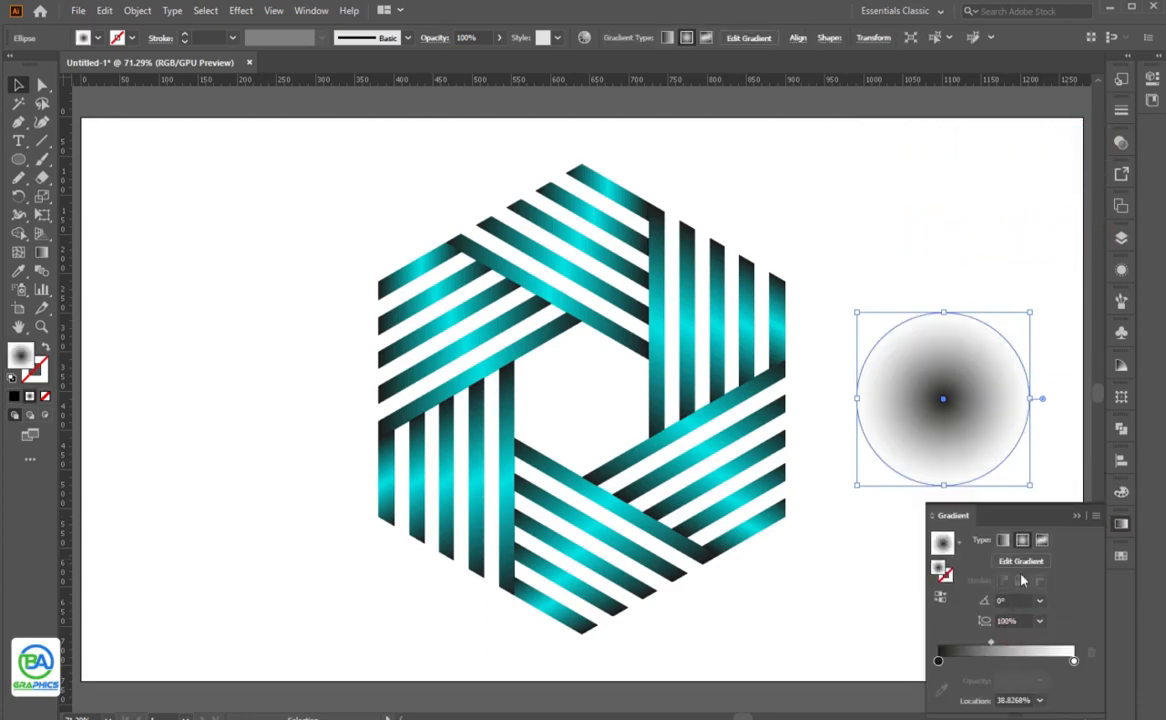
left_click(1075, 520)
Flatten the gradient circle into a thin horizontal ellipse and center it just below the hexagonal logo as a shadow
left_click_drag(943, 312, 575, 659)
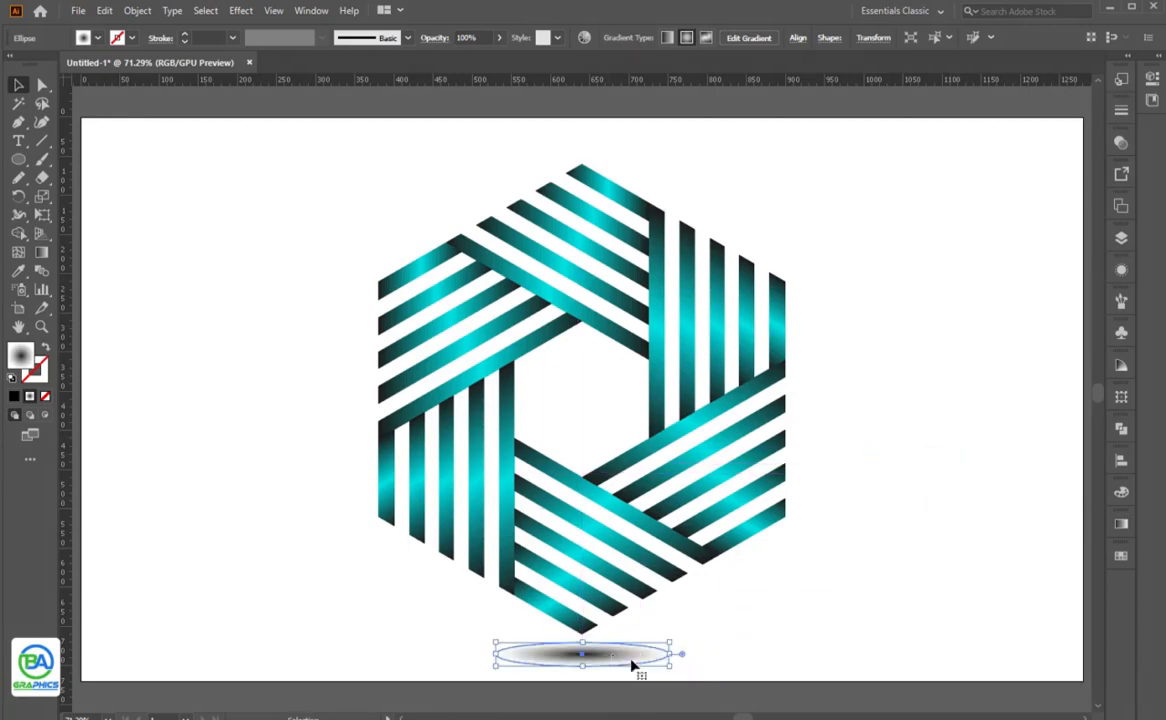
left_click(761, 611)
left_click(595, 647)
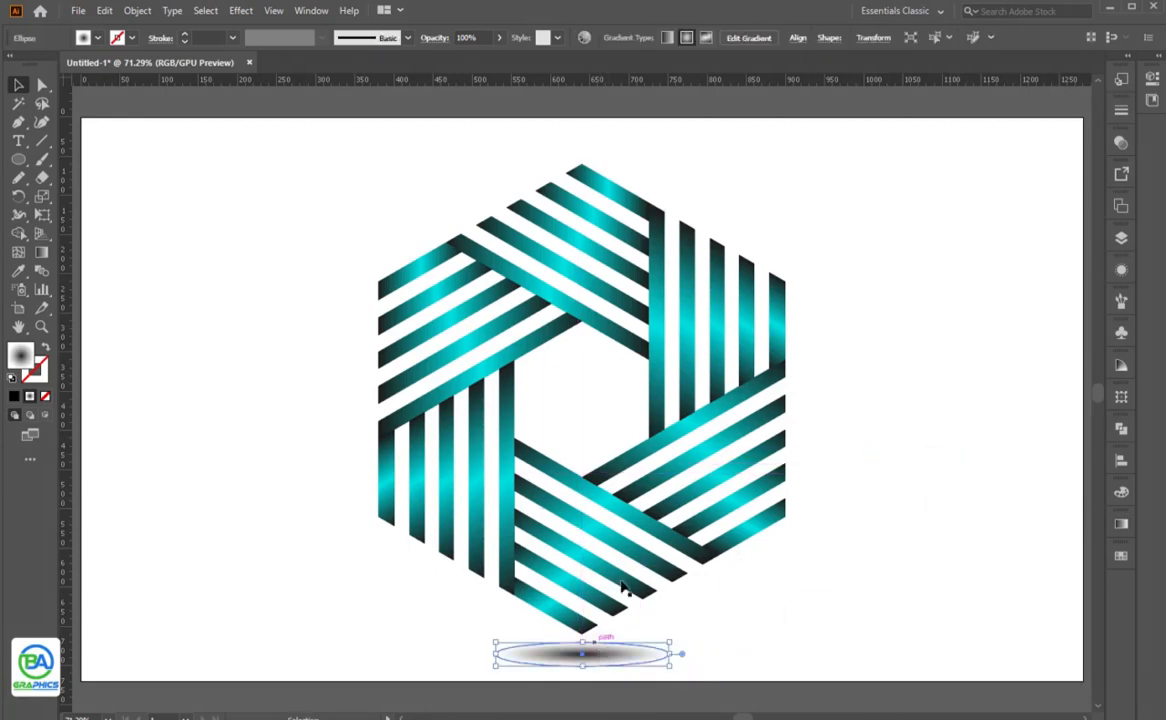
Soften the shadow ellipse with a Gaussian Blur effect and deselect it
left_click(242, 12)
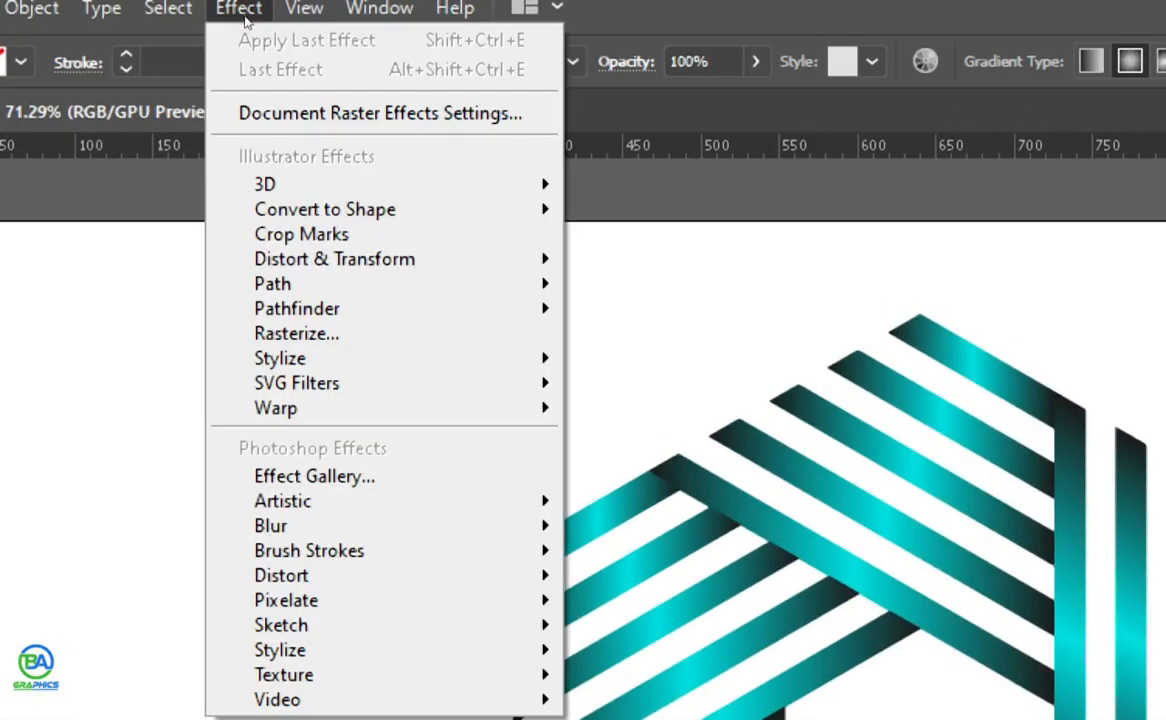
mouse_move(330, 526)
left_click(671, 531)
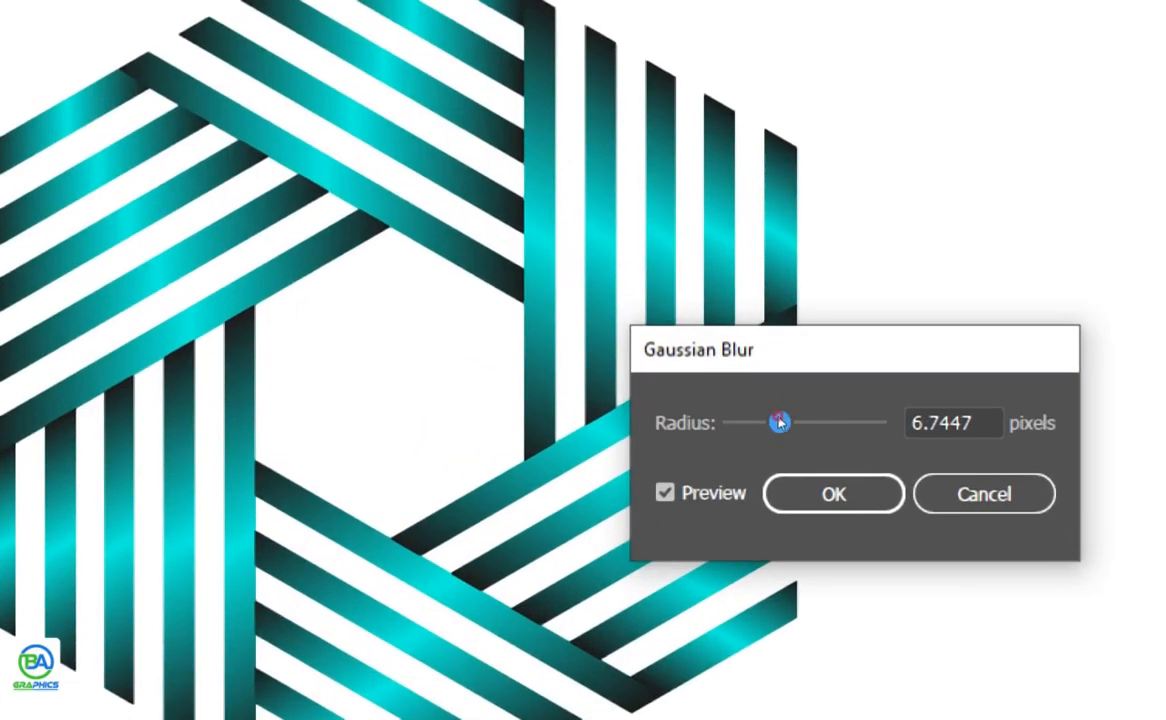
left_click_drag(780, 423, 773, 423)
left_click(834, 494)
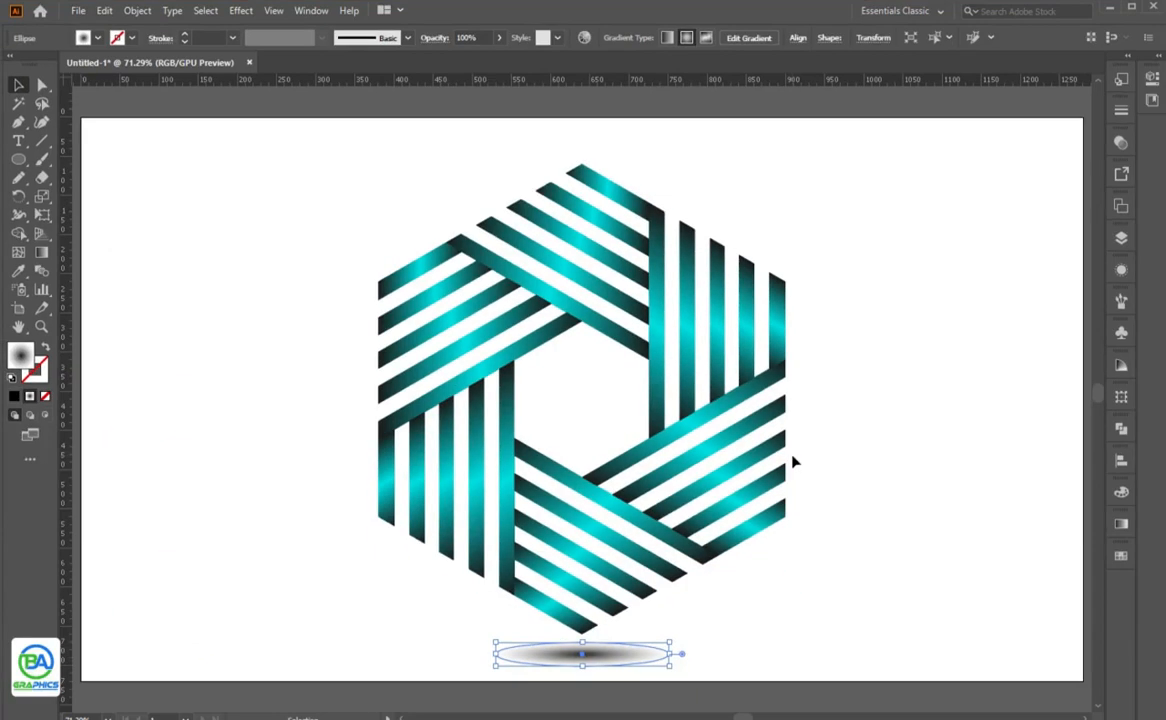
left_click(738, 602)
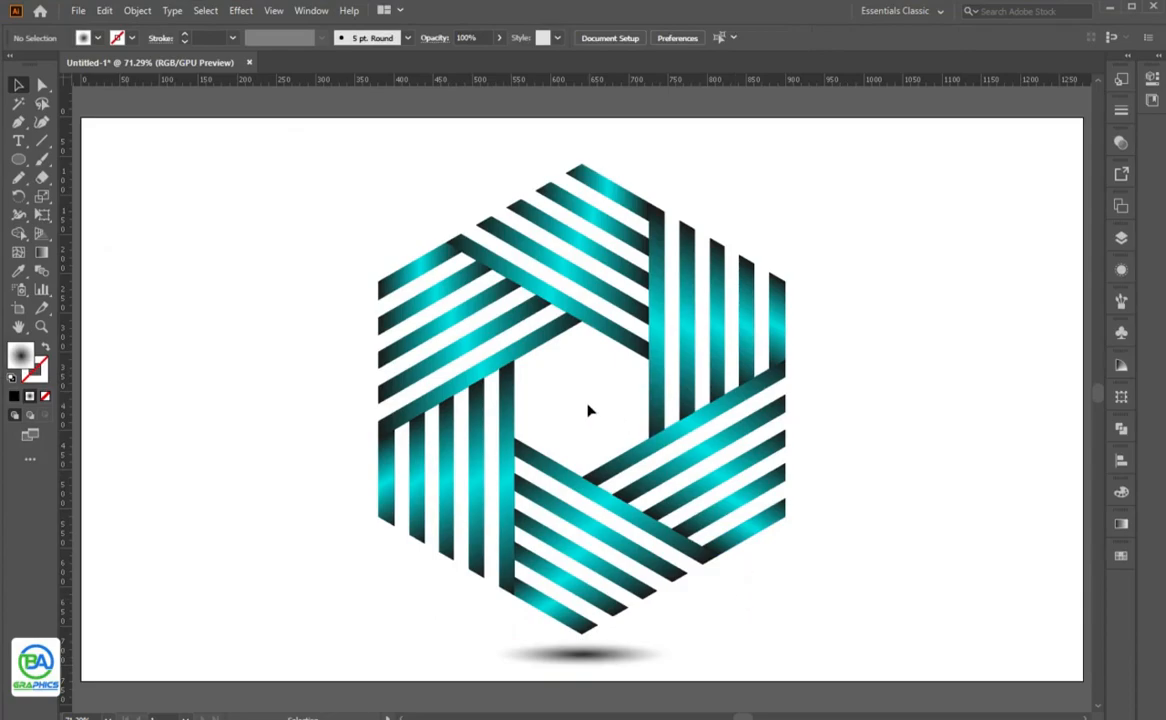
key("z")
left_click_drag(586, 409, 627, 401)
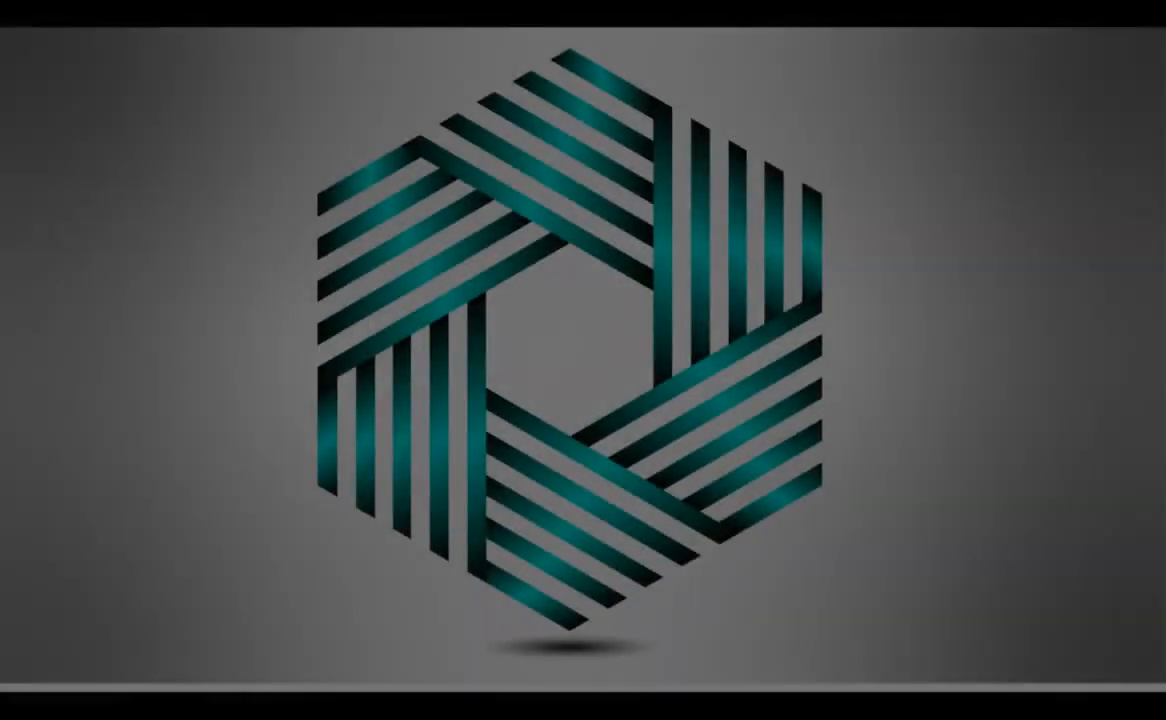